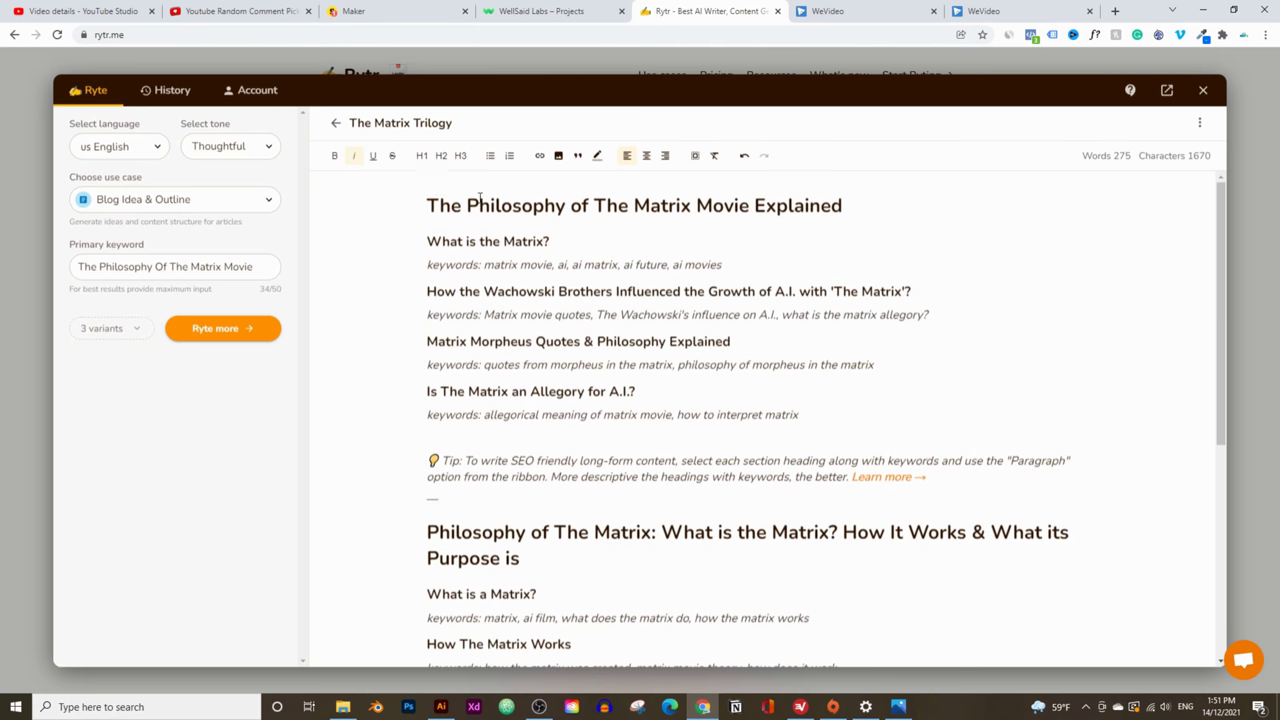
Review the generated blog outlines and their keywords in The Matrix Trilogy document
{"action": "scroll", "coordinate": [894, 295], "scroll_direction": "down", "scroll_amount": 1}
{"action": "scroll", "coordinate": [803, 277], "scroll_direction": "up", "scroll_amount": 1}
{"action": "scroll", "coordinate": [720, 440], "scroll_direction": "down", "scroll_amount": 1}
{"action": "scroll", "coordinate": [710, 455], "scroll_direction": "down", "scroll_amount": 1}
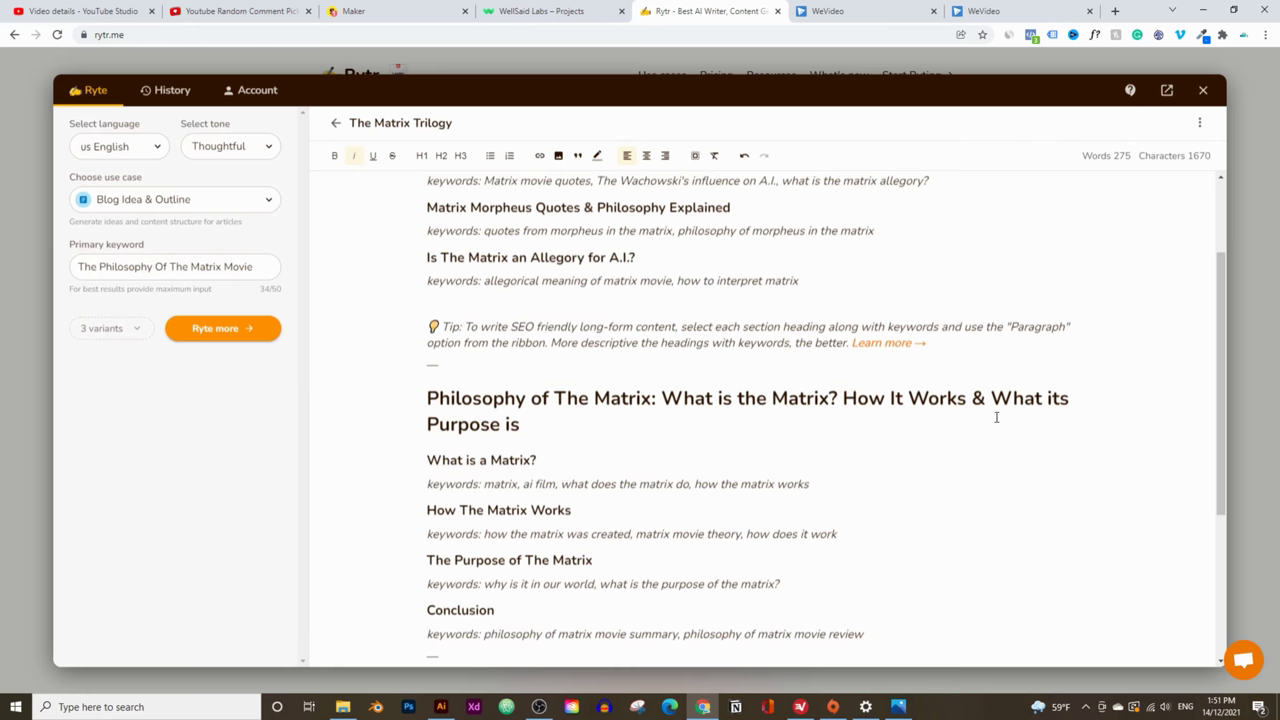
{"action": "scroll", "coordinate": [996, 417], "scroll_direction": "down", "scroll_amount": 3}
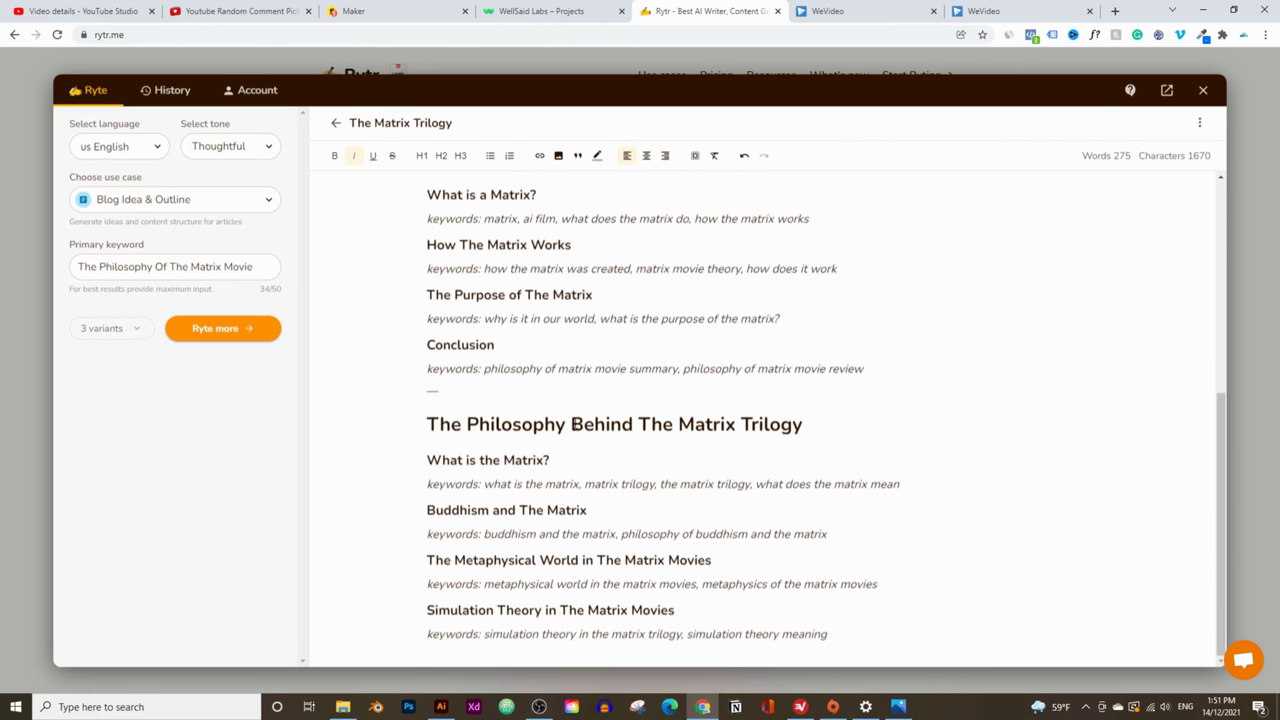
{"action": "scroll", "coordinate": [866, 470], "scroll_direction": "up", "scroll_amount": 5}
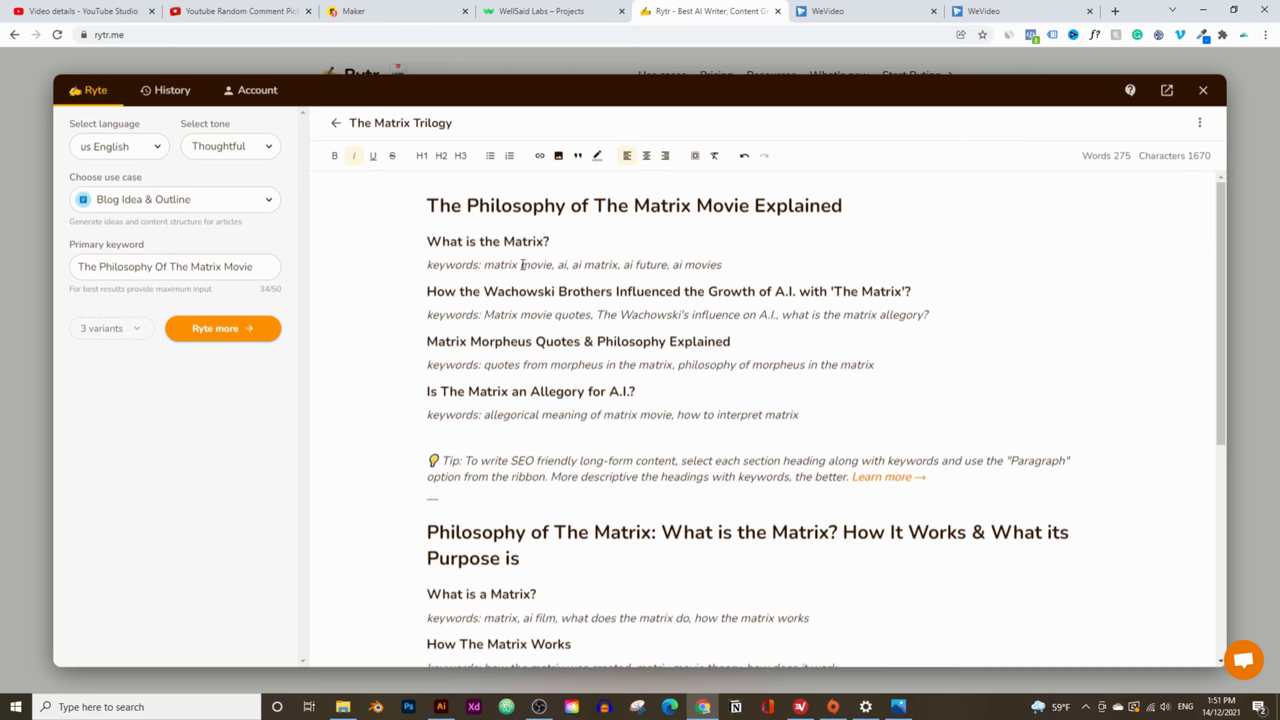
{"action": "scroll", "coordinate": [523, 265], "scroll_direction": "down", "scroll_amount": 3}
{"action": "scroll", "coordinate": [502, 305], "scroll_direction": "down", "scroll_amount": 2}
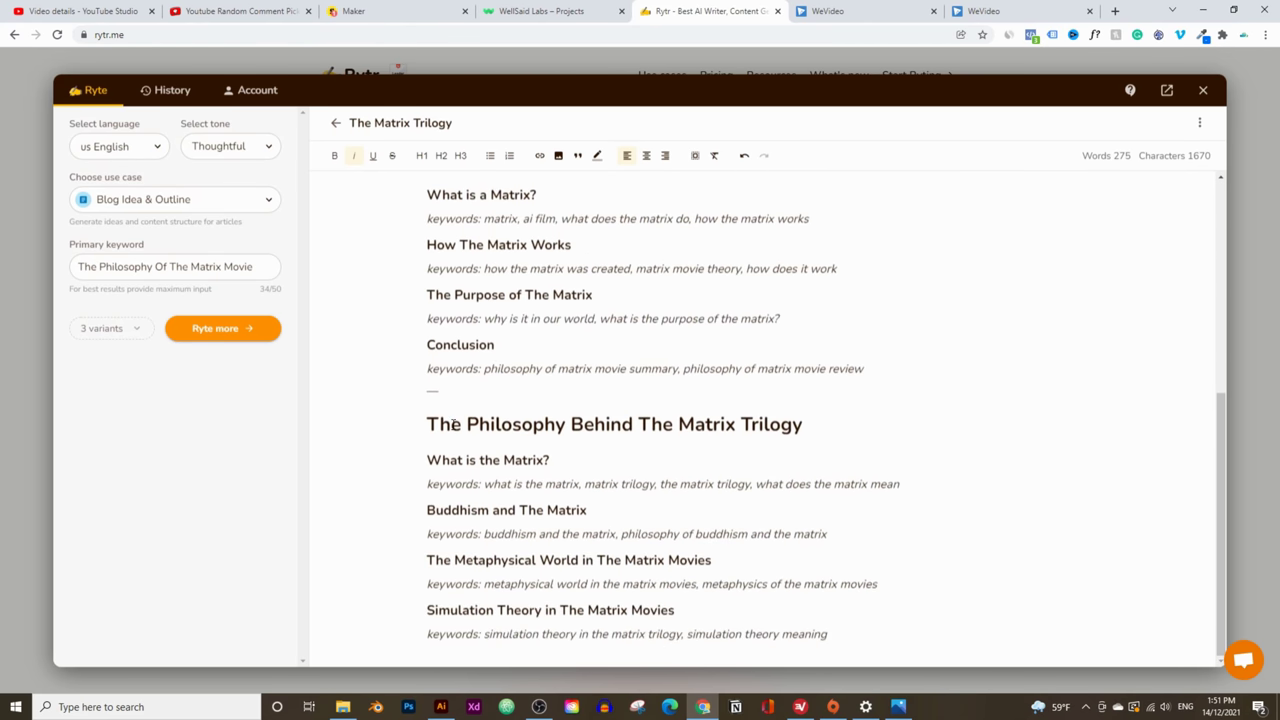
Delete the second outline's title along with the SEO tip and divider above it
{"action": "scroll", "coordinate": [450, 423], "scroll_direction": "up", "scroll_amount": 5}
{"action": "left_click_drag", "start_coordinate": [520, 558], "coordinate": [331, 534]}
{"action": "key", "text": "BackSpace"}
{"action": "left_click_drag", "start_coordinate": [466, 508], "coordinate": [369, 446]}
{"action": "key", "text": "BackSpace"}
{"action": "key", "text": "BackSpace"}
Delete the title "The Philosophy Behind The Matrix Trilogy" and the third outline's "What is the Matrix?" section with its keywords
{"action": "scroll", "coordinate": [662, 458], "scroll_direction": "down", "scroll_amount": 3}
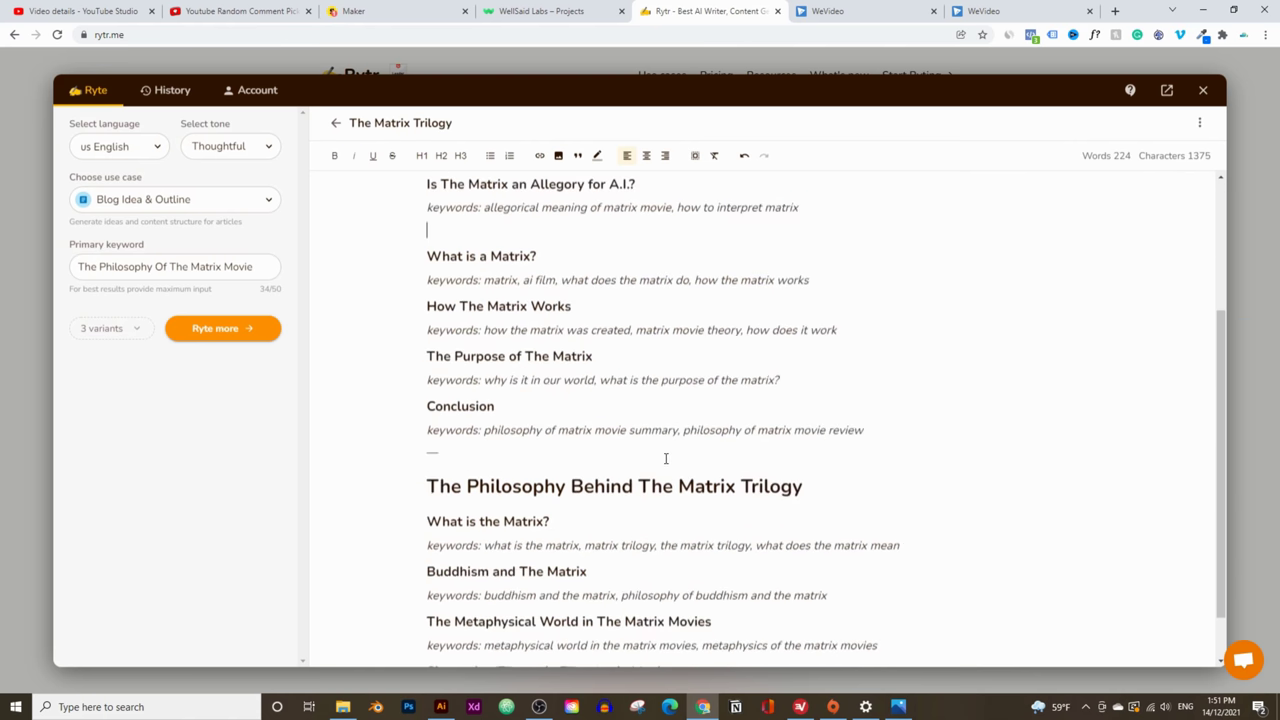
{"action": "left_click_drag", "start_coordinate": [805, 425], "coordinate": [384, 414]}
{"action": "key", "text": "BackSpace"}
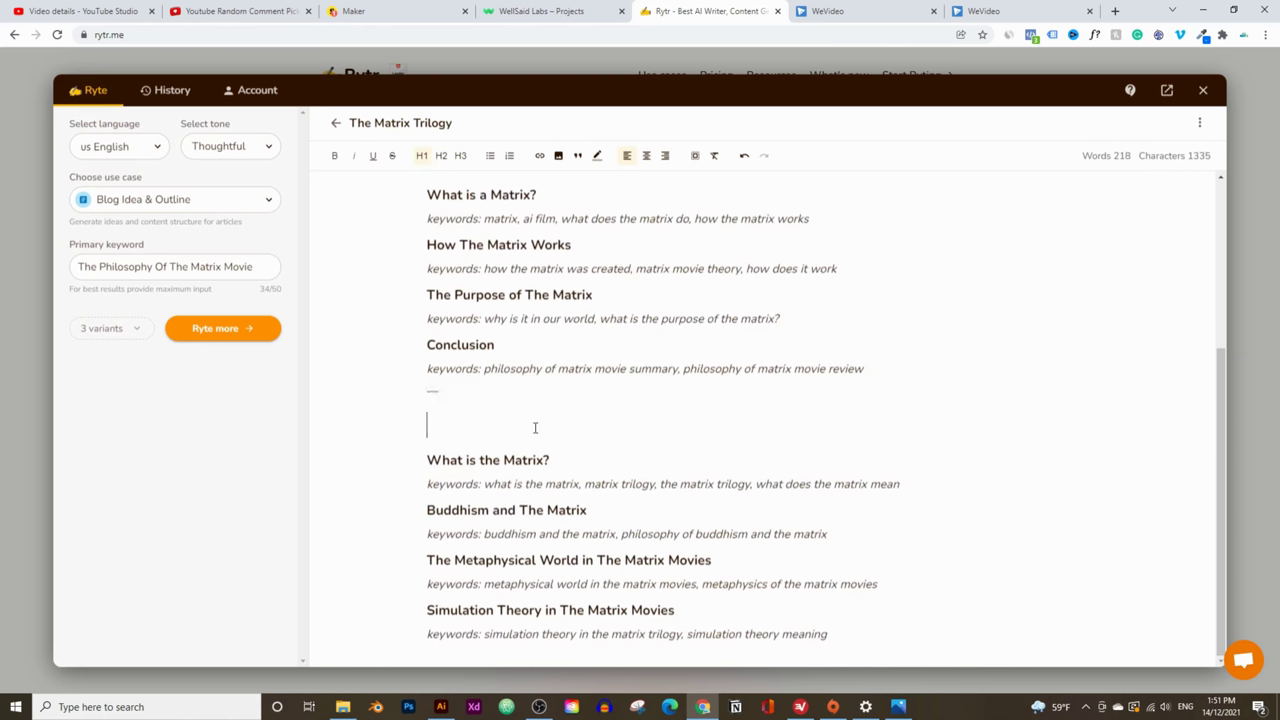
{"action": "left_click_drag", "start_coordinate": [916, 479], "coordinate": [321, 454]}
{"action": "key", "text": "BackSpace"}
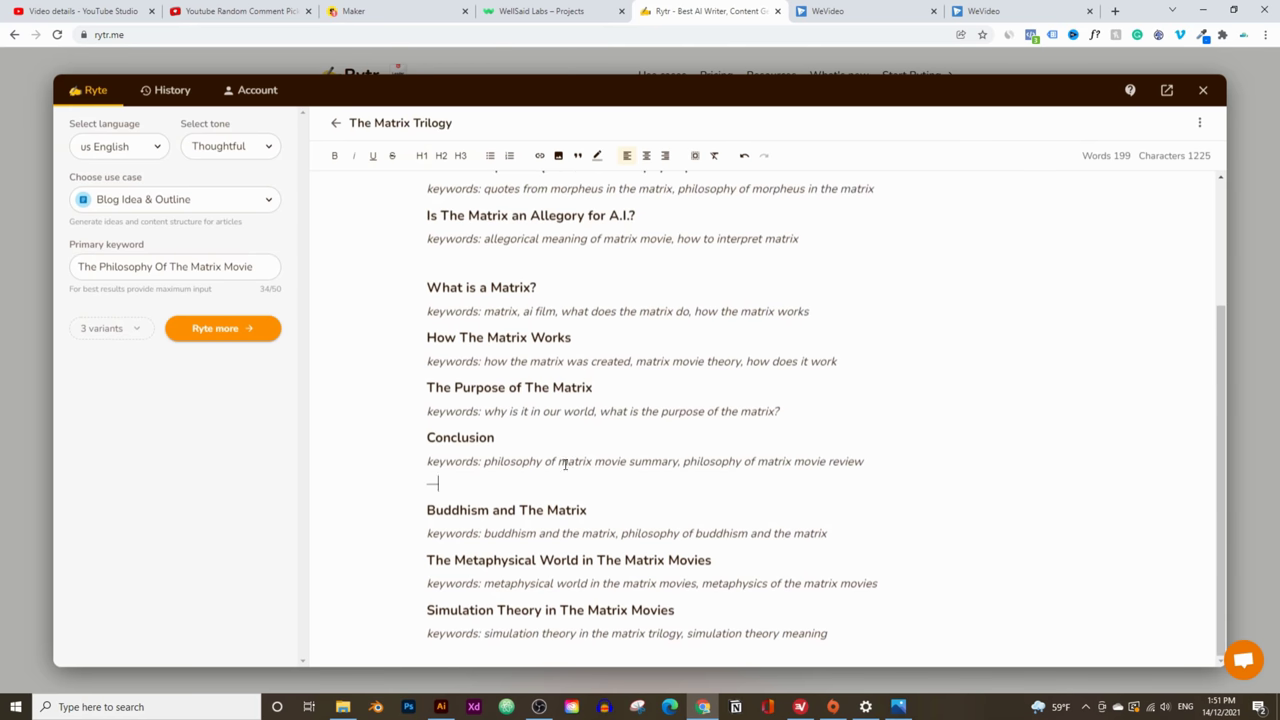
Delete the "Conclusion" section with the divider below it, and the "What is a Matrix?" section with its keywords
{"action": "left_click_drag", "start_coordinate": [467, 481], "coordinate": [386, 451]}
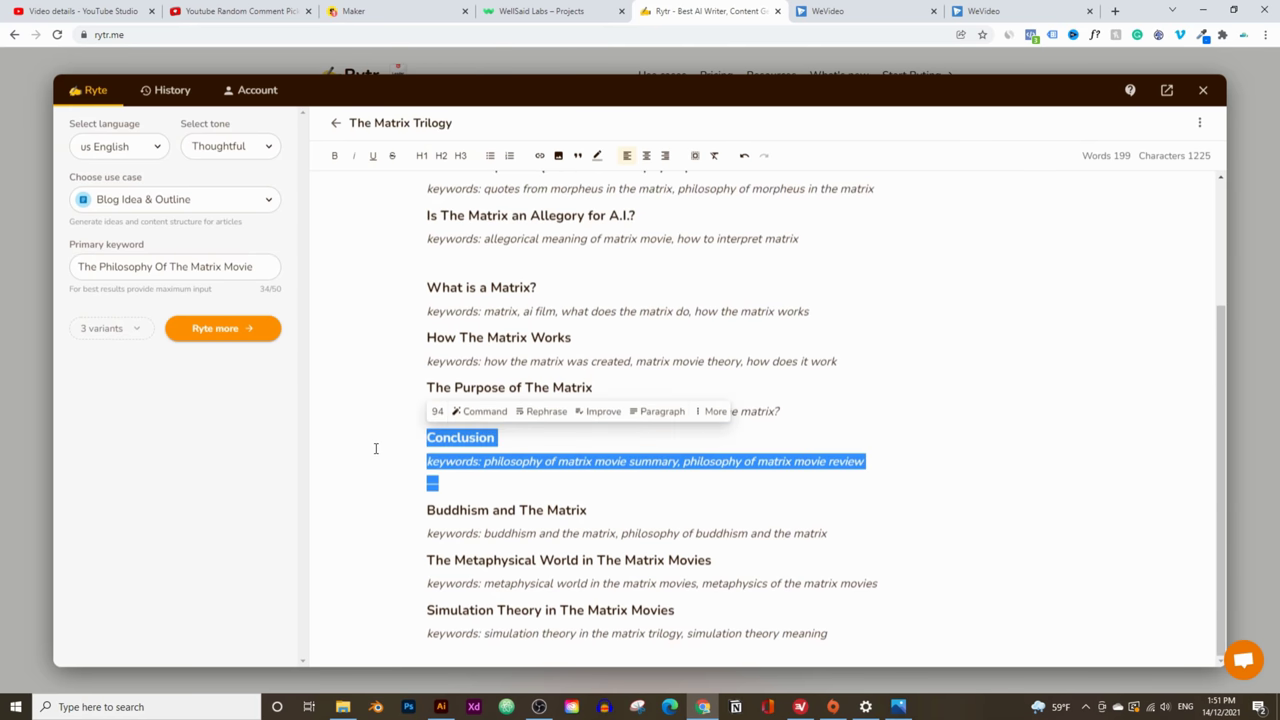
{"action": "key", "text": "BackSpace"}
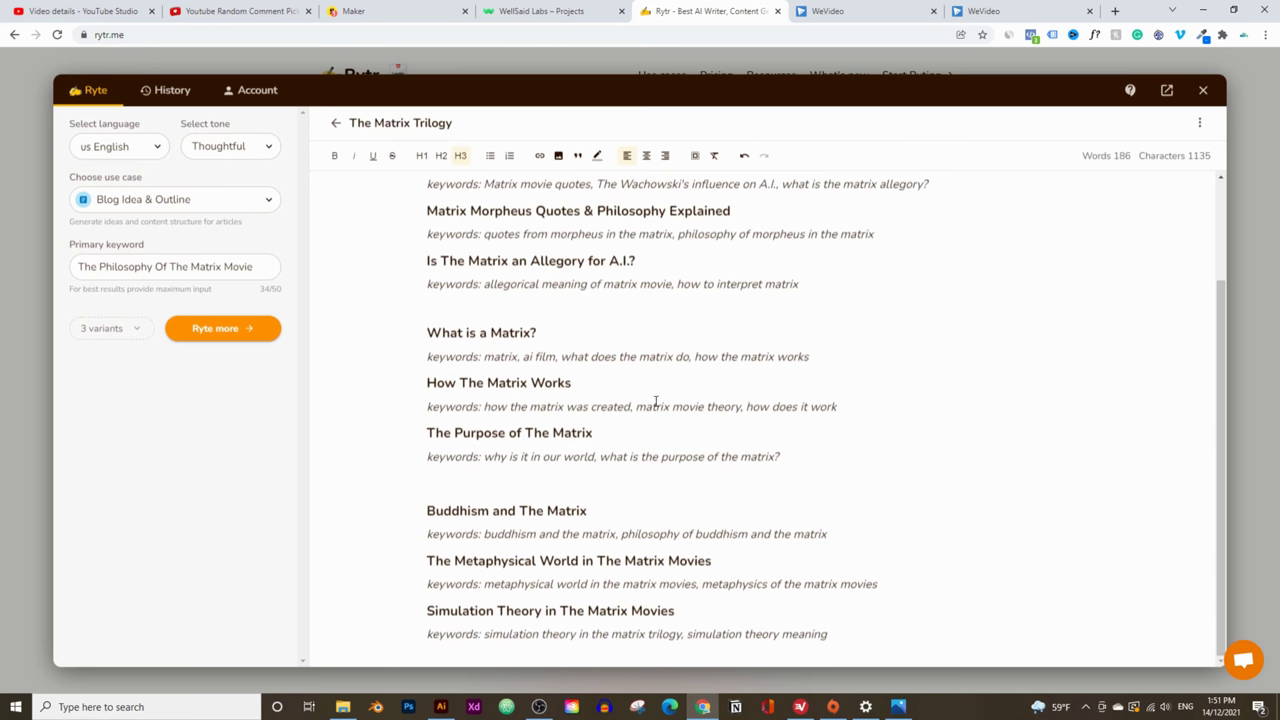
{"action": "left_click_drag", "start_coordinate": [826, 356], "coordinate": [354, 337]}
{"action": "key", "text": "BackSpace"}
{"action": "key", "text": "BackSpace"}
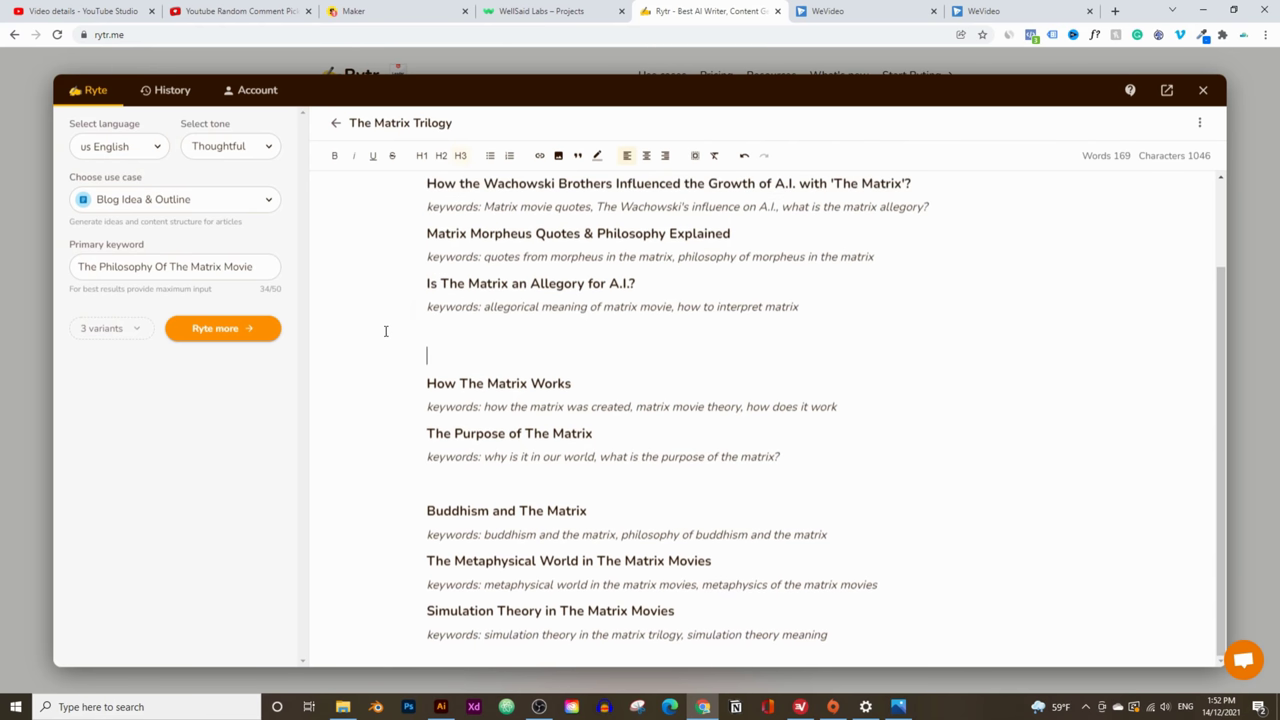
Delete the "Is The Matrix an Allegory for A.I.?" and Wachowski Brothers sections, plus the blank line above "Buddhism and The Matrix"
{"action": "left_click_drag", "start_coordinate": [829, 354], "coordinate": [337, 337]}
{"action": "key", "text": "BackSpace"}
{"action": "key", "text": "BackSpace"}
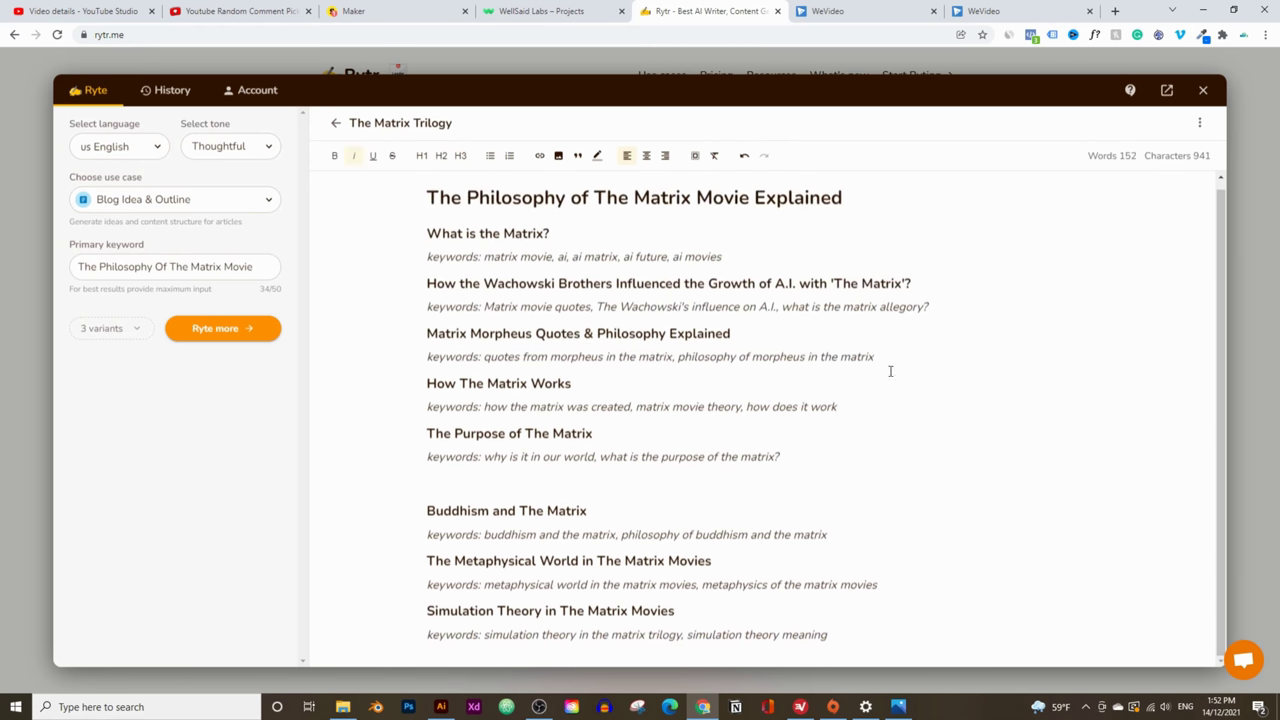
{"action": "left_click_drag", "start_coordinate": [928, 307], "coordinate": [305, 288]}
{"action": "key", "text": "BackSpace"}
{"action": "key", "text": "BackSpace"}
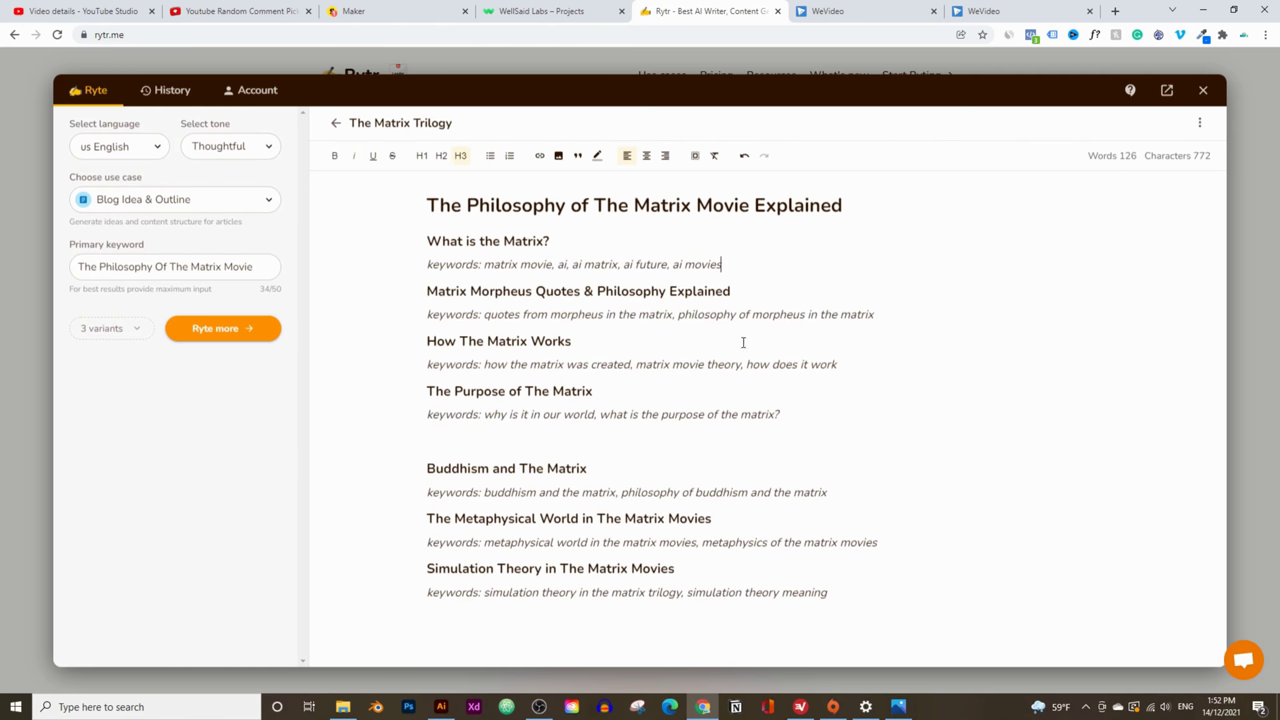
{"action": "key", "text": "BackSpace"}
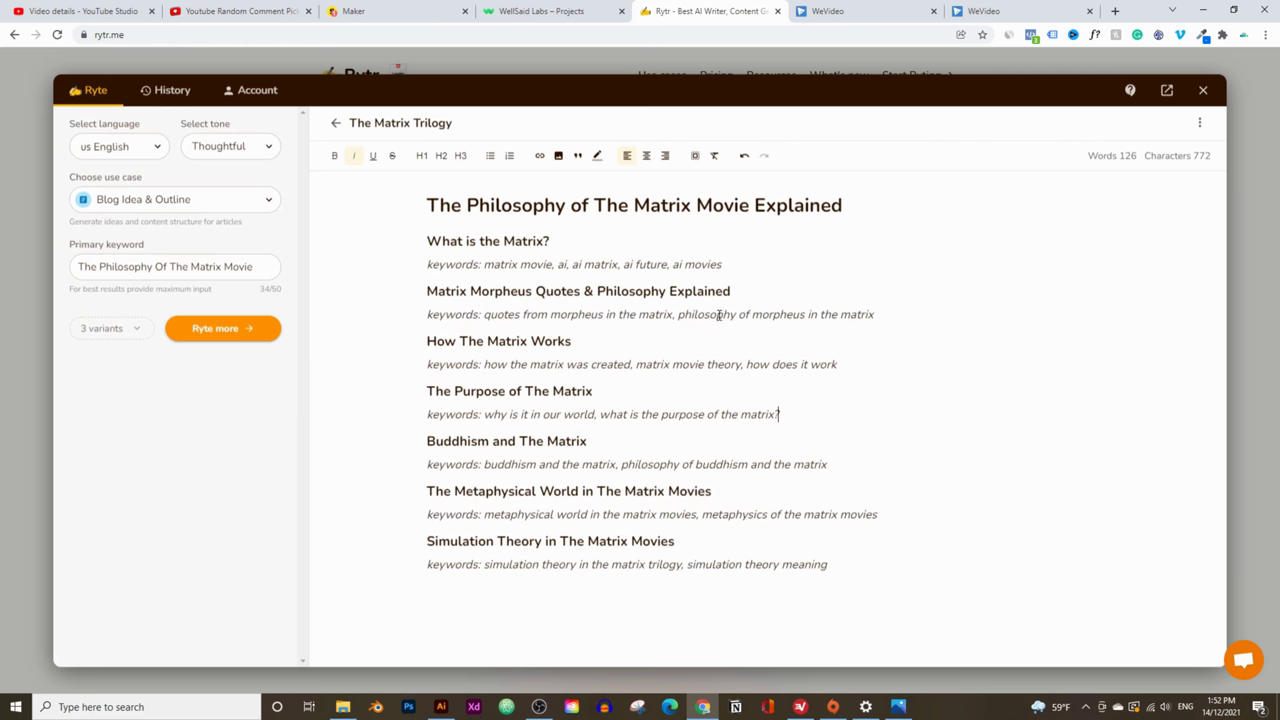
{"action": "left_click_drag", "start_coordinate": [552, 241], "coordinate": [413, 236]}
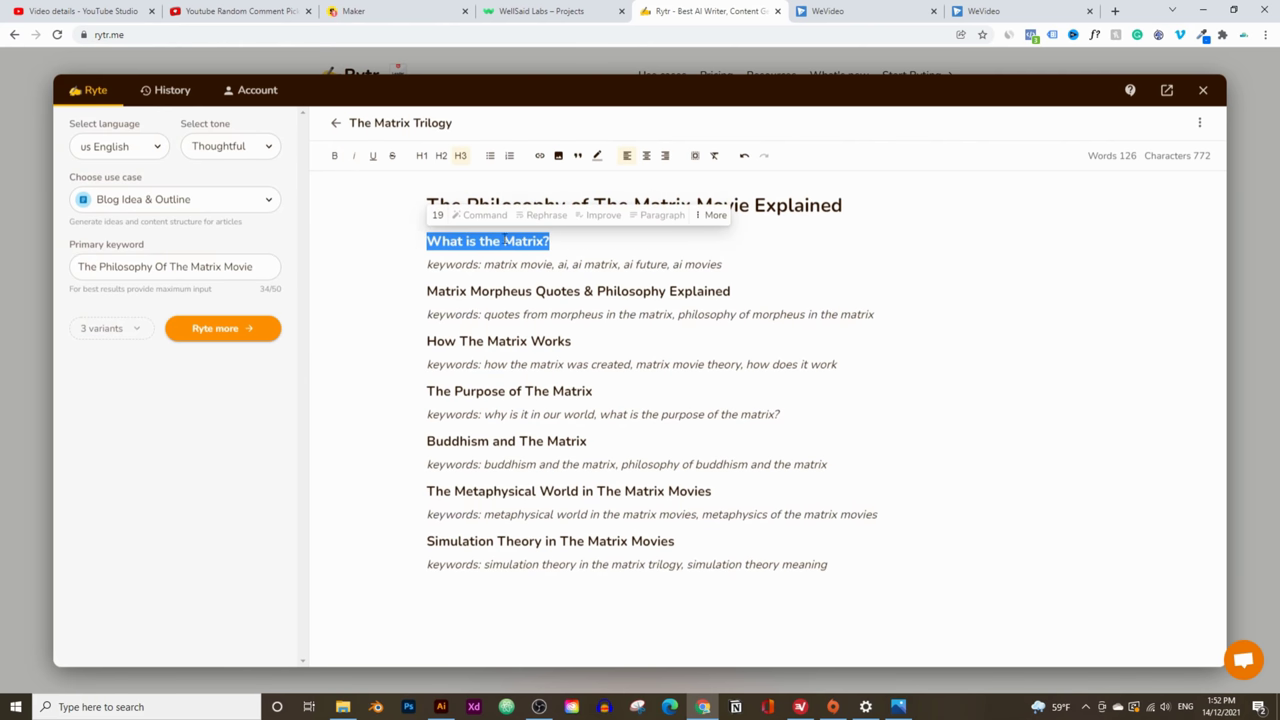
{"action": "mouse_move", "coordinate": [436, 222]}
{"action": "left_click", "coordinate": [591, 253]}
Generate paragraph text from the title "The Philosophy of The Matrix Movie Explained"
{"action": "left_click_drag", "start_coordinate": [845, 212], "coordinate": [430, 204]}
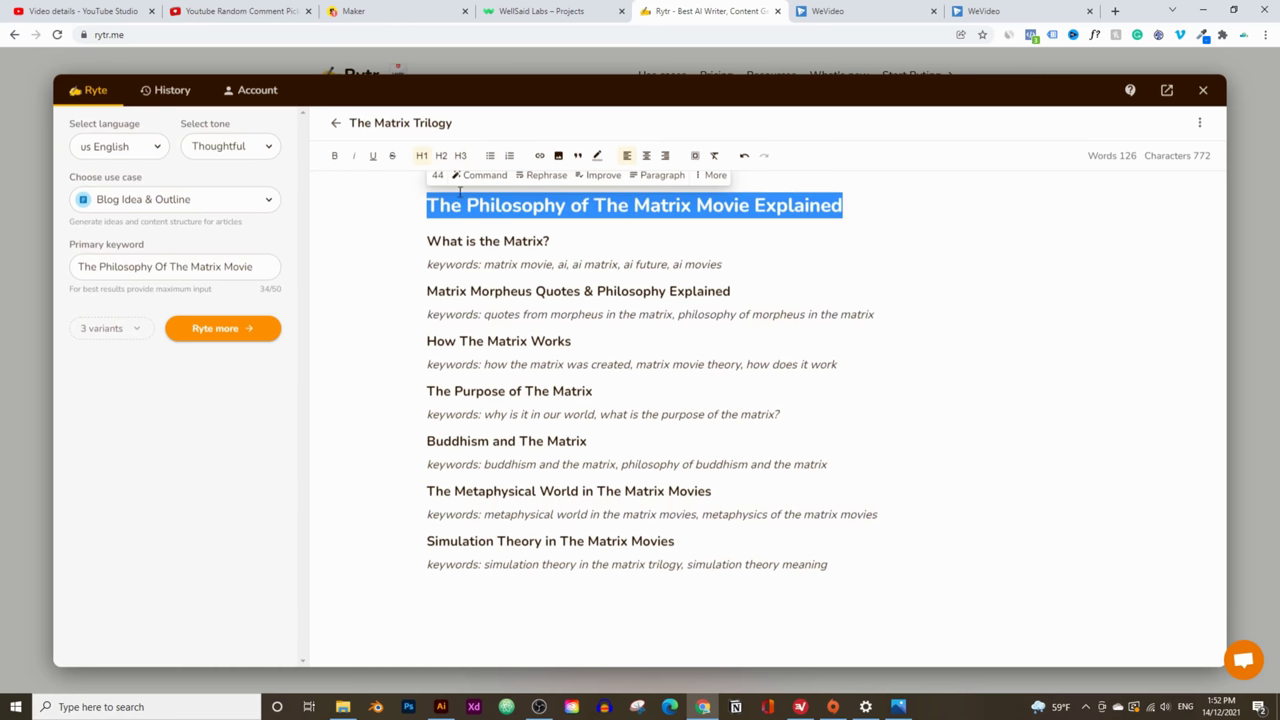
{"action": "mouse_move", "coordinate": [440, 186]}
{"action": "left_click", "coordinate": [655, 175]}
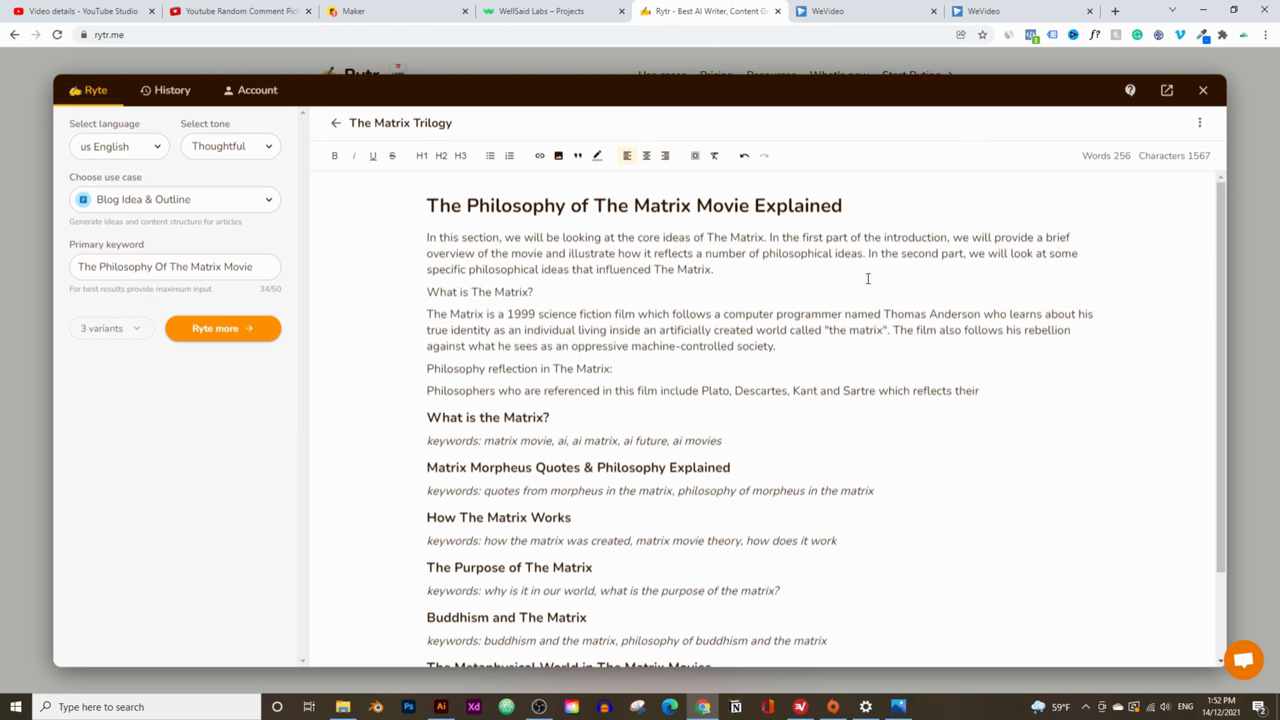
In the introduction, replace "section" with "video" and remove "In the first part of the introduction," so the sentence starts with "We"
{"action": "left_click_drag", "start_coordinate": [463, 237], "coordinate": [501, 238]}
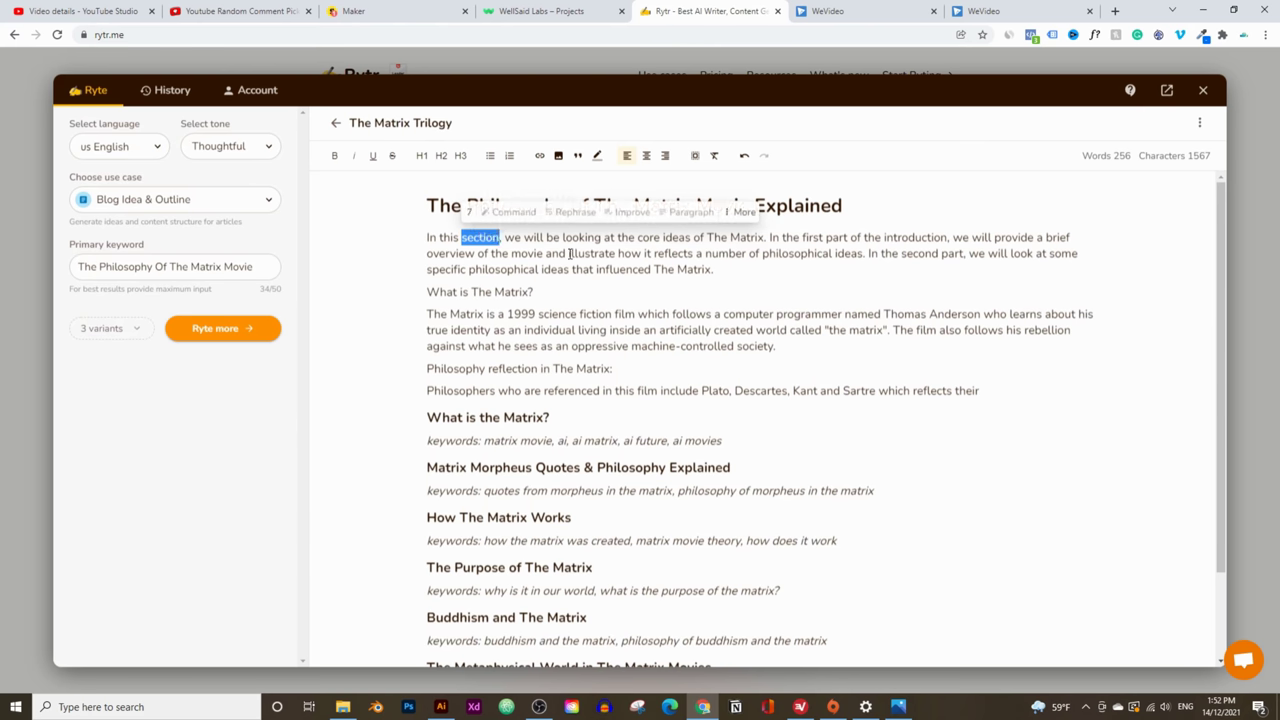
{"action": "type", "text": "video"}
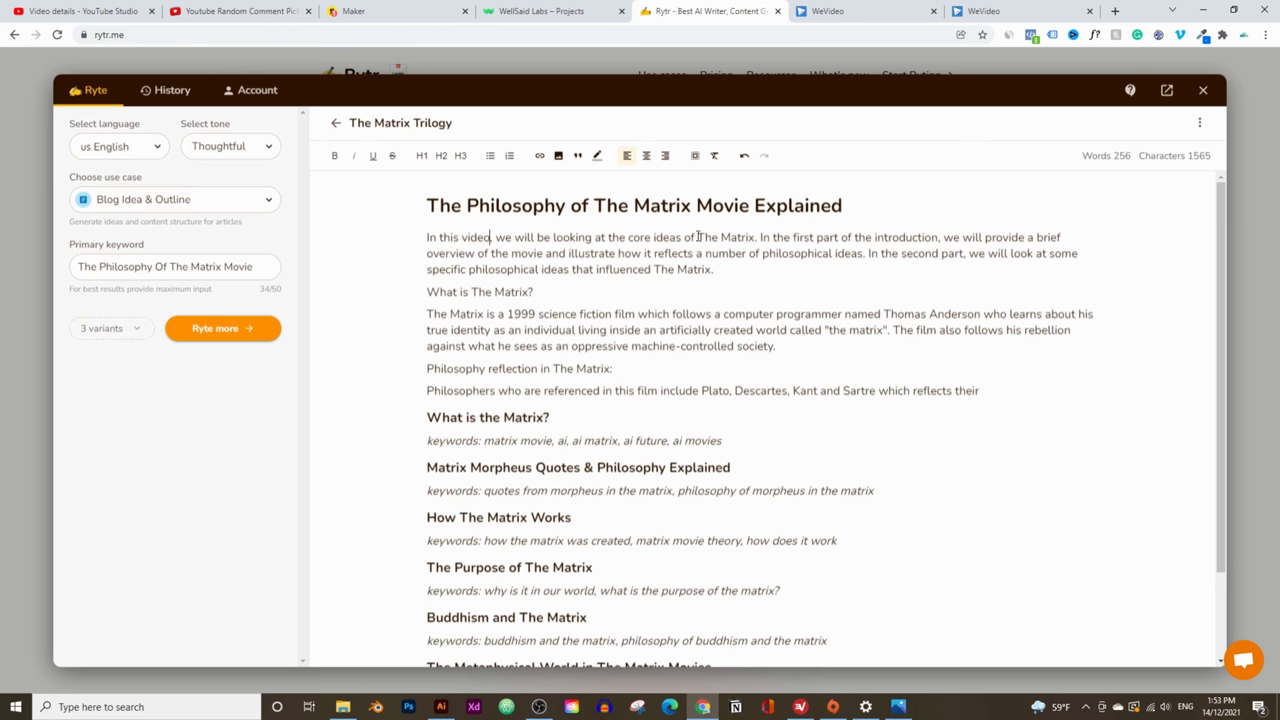
{"action": "left_click_drag", "start_coordinate": [945, 240], "coordinate": [763, 236]}
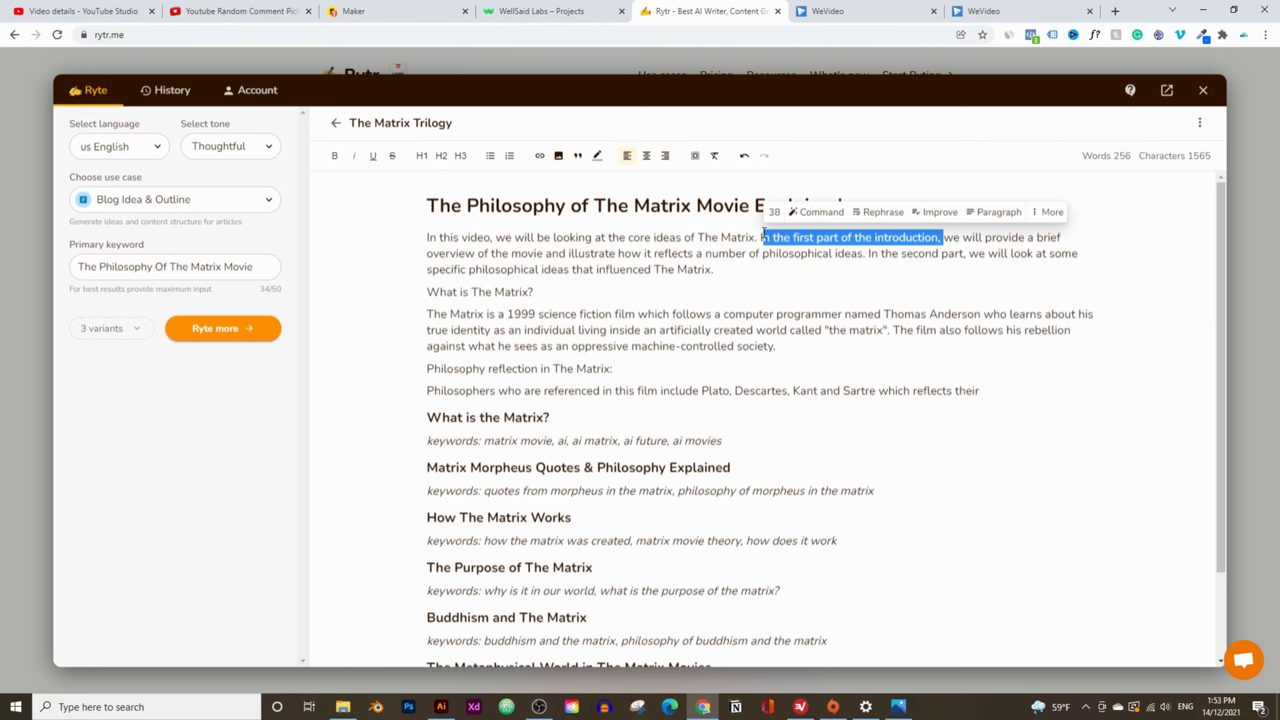
{"action": "key", "text": "BackSpace"}
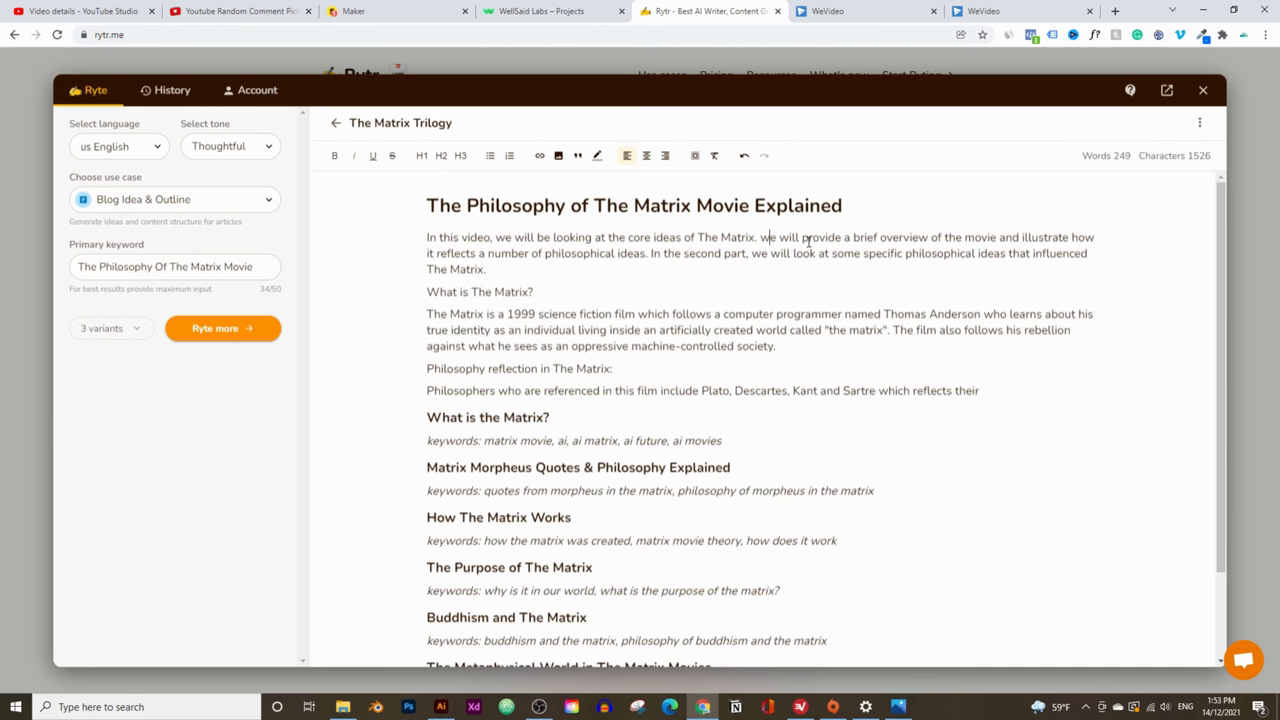
{"action": "key", "text": "Delete"}
{"action": "type", "text": "W"}
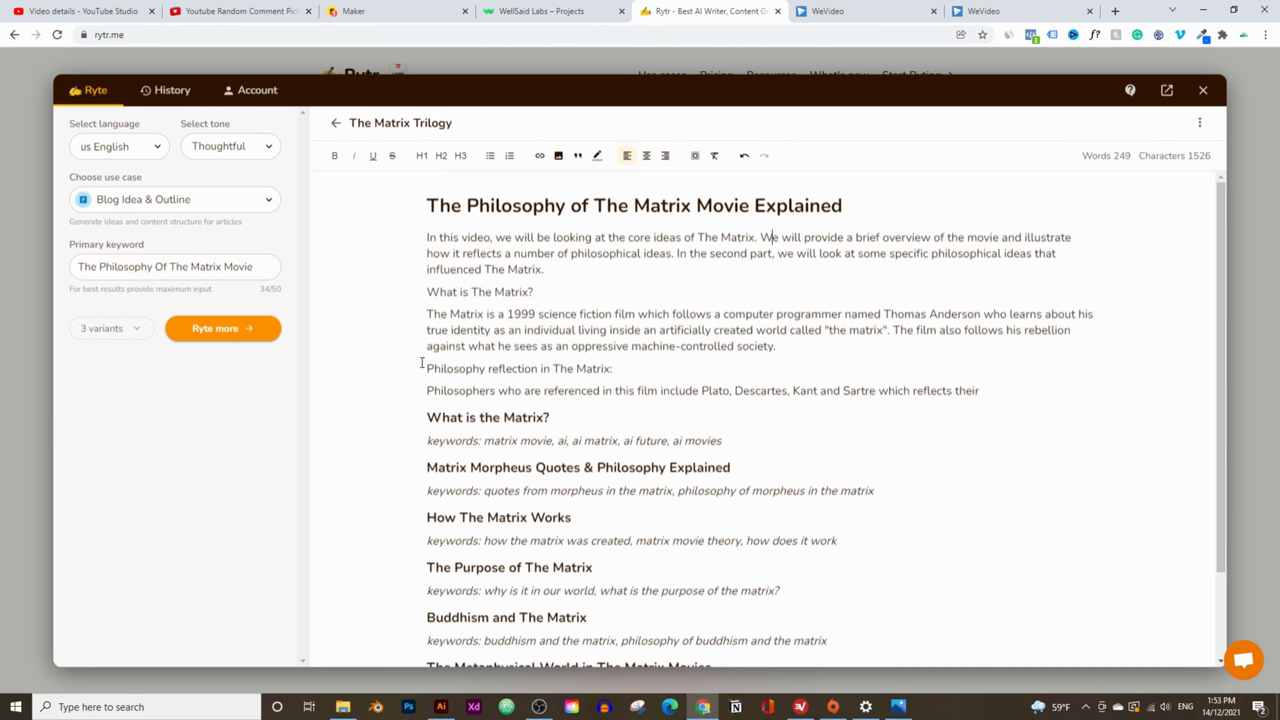
Delete the "Philosophy reflection in The Matrix" passage and the duplicate bold "What is the Matrix?" heading with its keywords
{"action": "left_click_drag", "start_coordinate": [534, 291], "coordinate": [427, 291]}
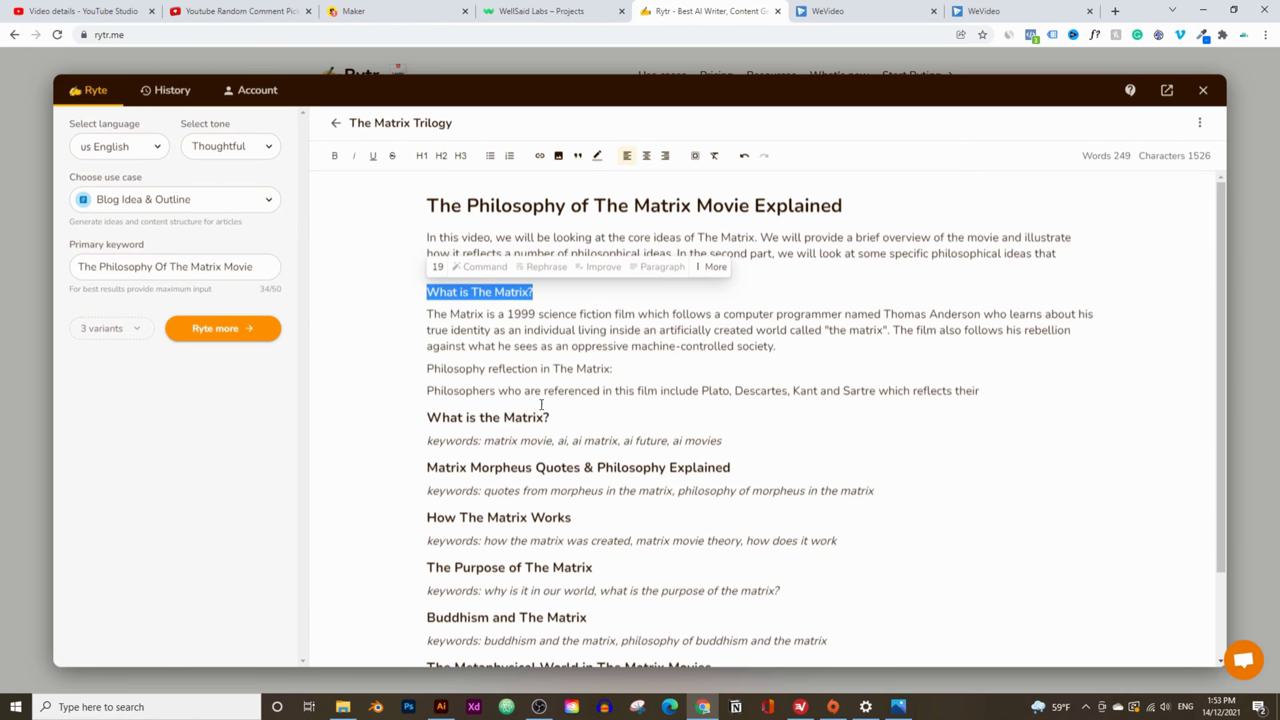
{"action": "left_click_drag", "start_coordinate": [1007, 391], "coordinate": [309, 367]}
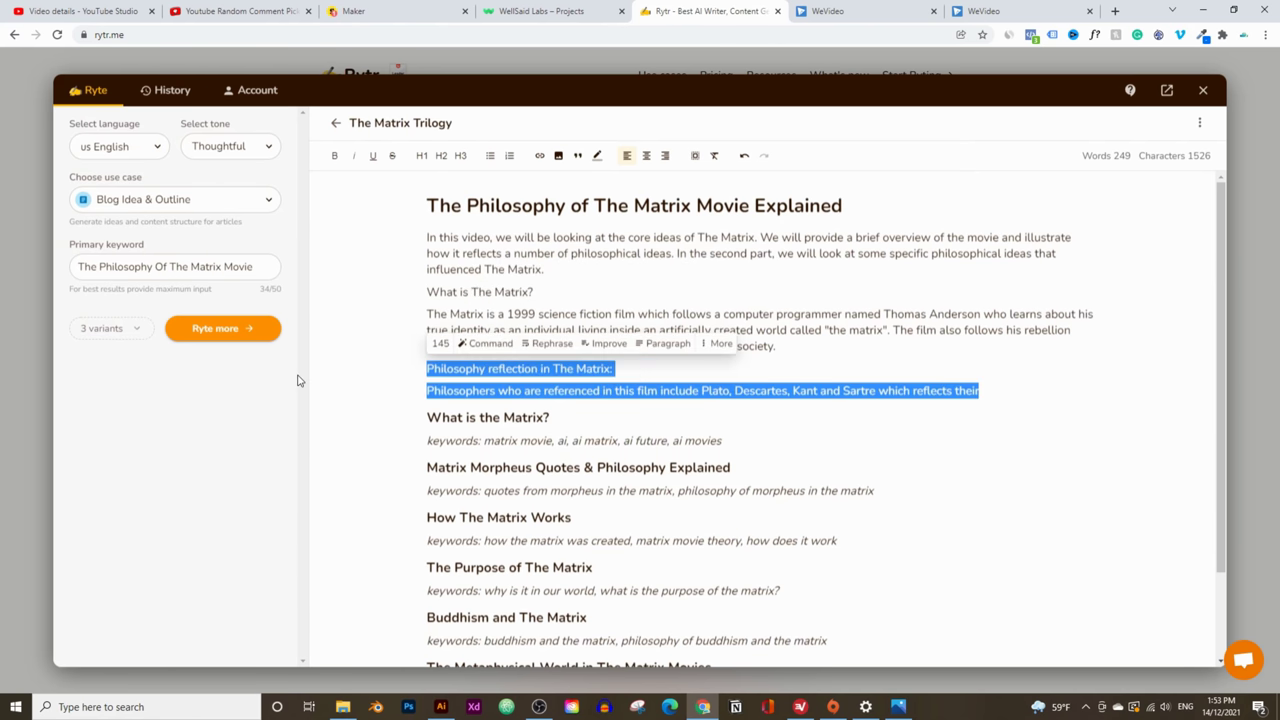
{"action": "key", "text": "BackSpace"}
{"action": "key", "text": "BackSpace"}
{"action": "left_click_drag", "start_coordinate": [722, 396], "coordinate": [316, 381]}
{"action": "key", "text": "BackSpace"}
{"action": "key", "text": "BackSpace"}
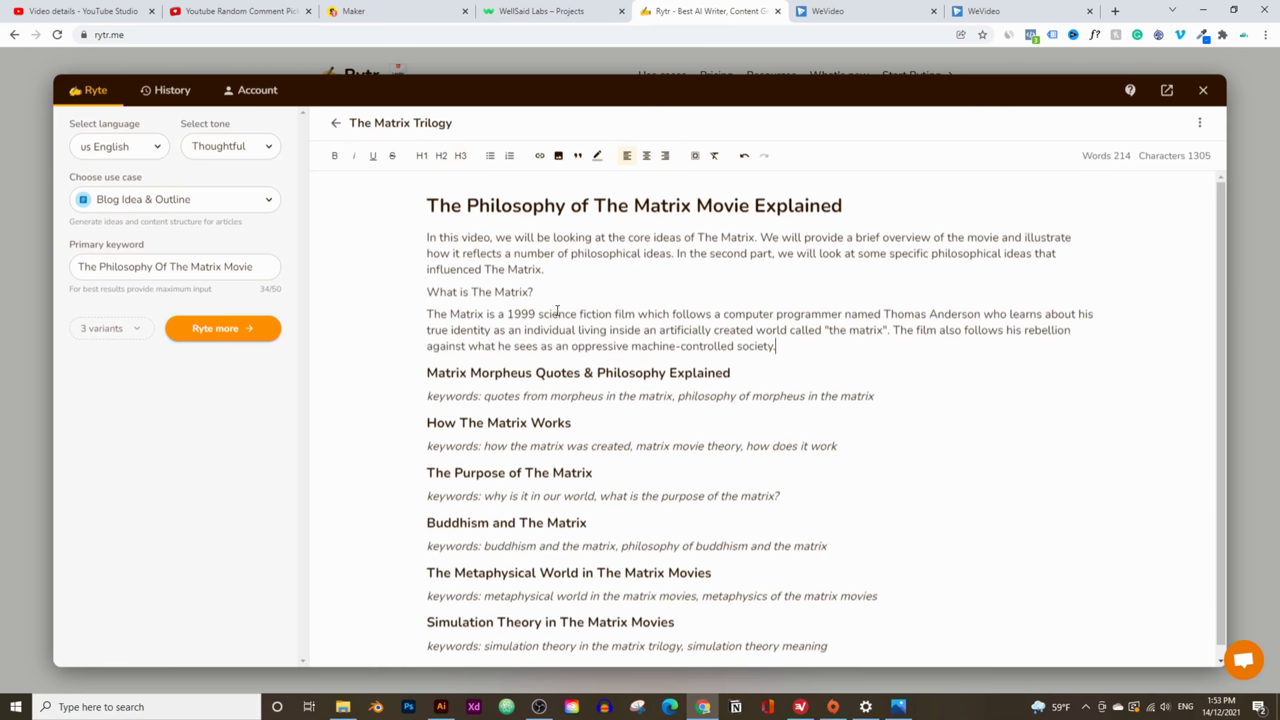
Try to format the plain "What is The Matrix?" line as an H2 heading
{"action": "left_click_drag", "start_coordinate": [533, 291], "coordinate": [367, 280]}
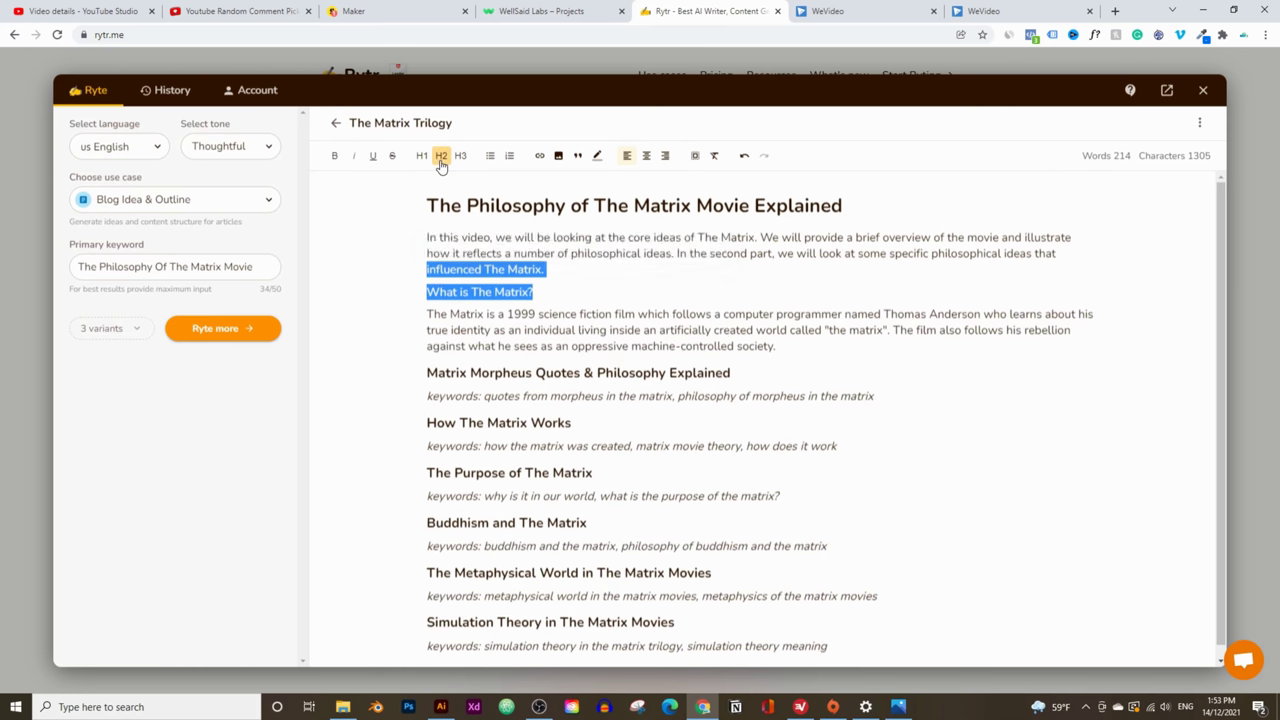
{"action": "left_click", "coordinate": [441, 155]}
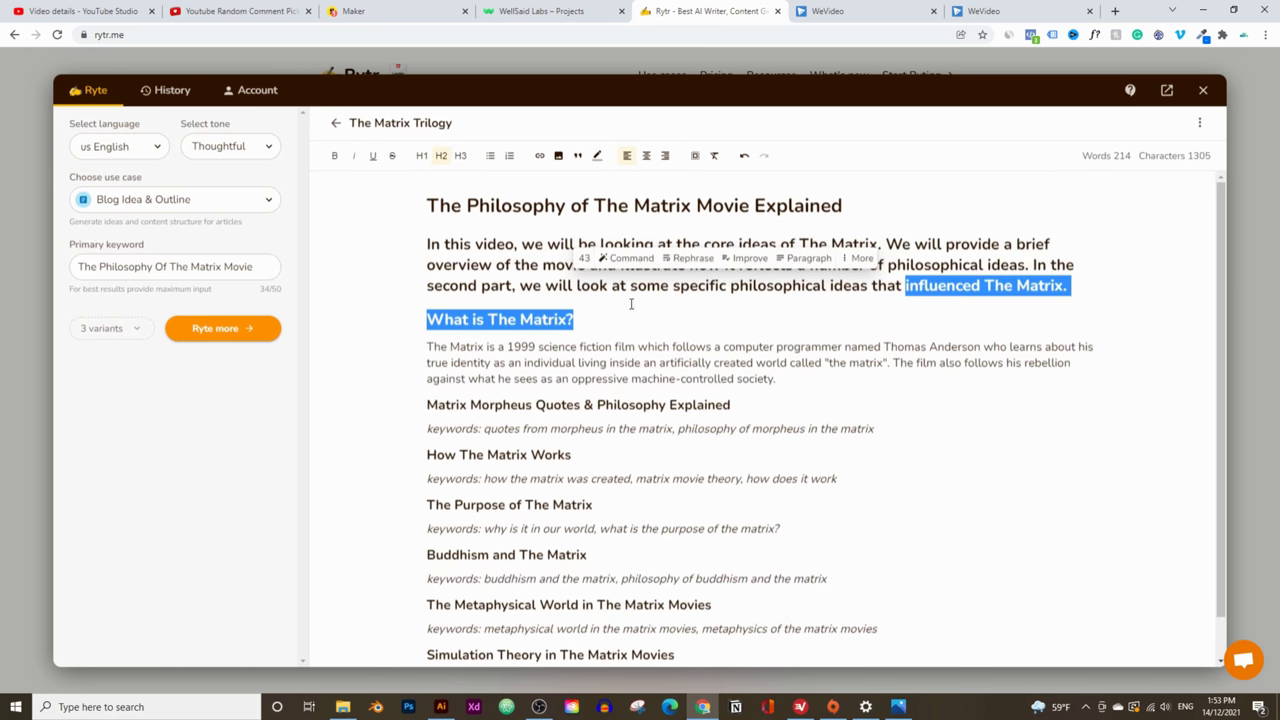
{"action": "left_click", "coordinate": [611, 313]}
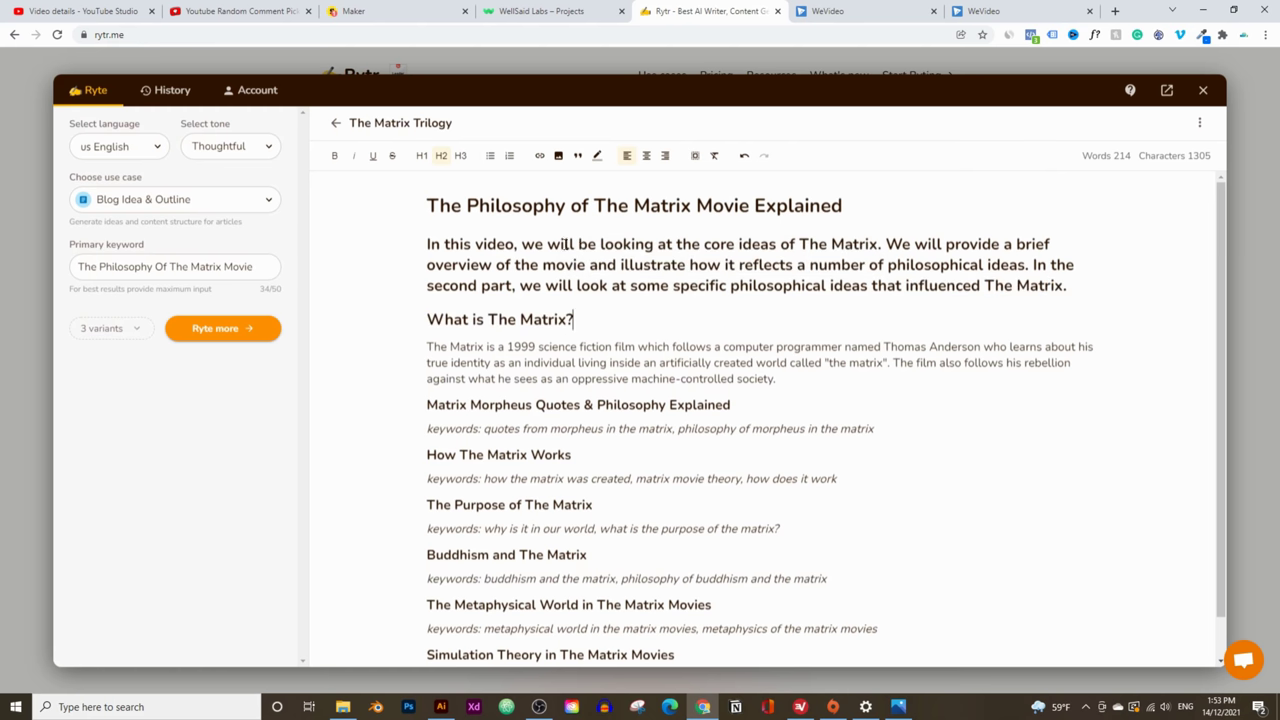
{"action": "left_click", "coordinate": [409, 287]}
{"action": "left_click", "coordinate": [744, 155]}
Format only the "What is The Matrix?" line as an H3 heading to match the other section headings
{"action": "left_click_drag", "start_coordinate": [534, 291], "coordinate": [430, 292]}
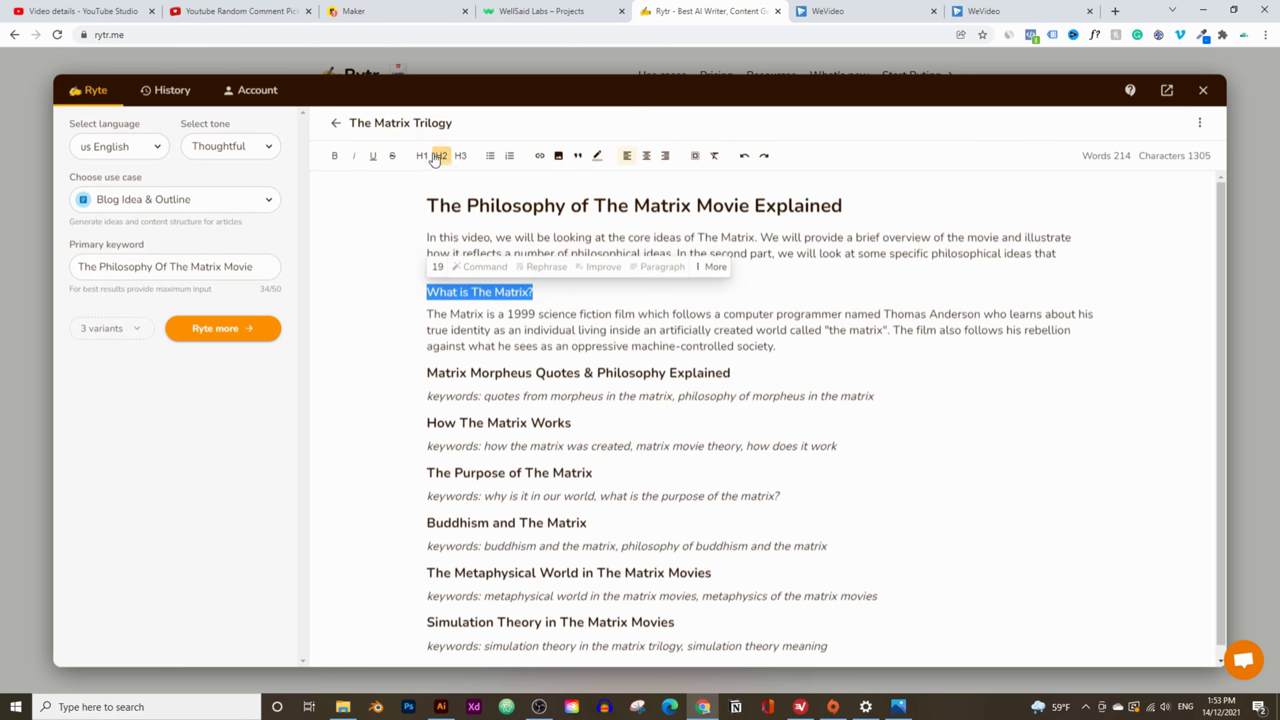
{"action": "left_click", "coordinate": [438, 157]}
{"action": "left_click", "coordinate": [640, 305]}
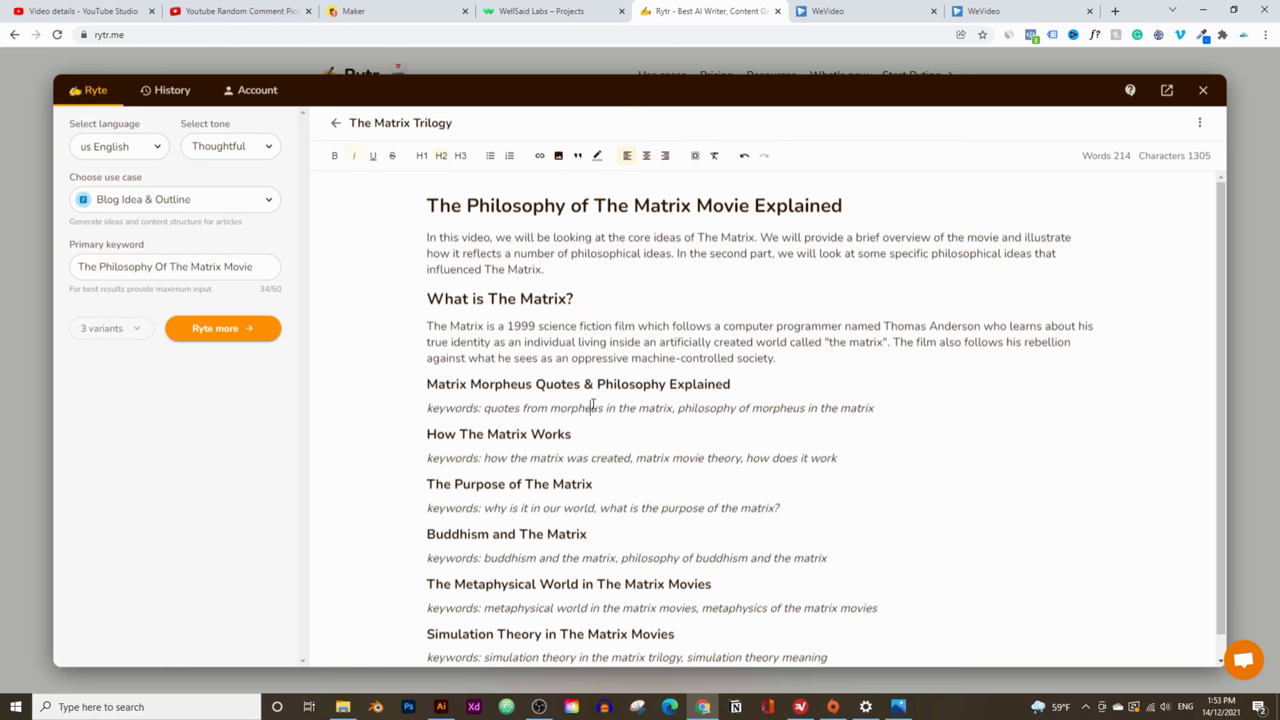
{"action": "left_click_drag", "start_coordinate": [578, 298], "coordinate": [408, 288]}
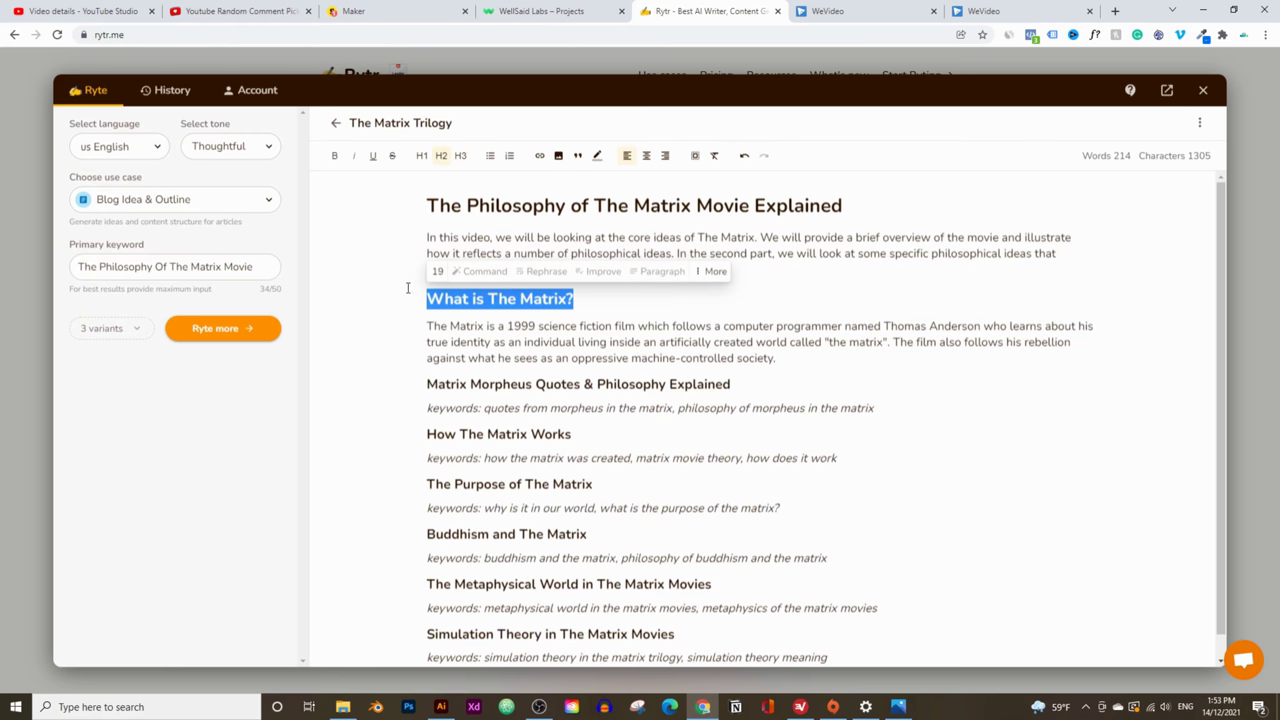
{"action": "left_click", "coordinate": [459, 157]}
{"action": "left_click", "coordinate": [790, 350]}
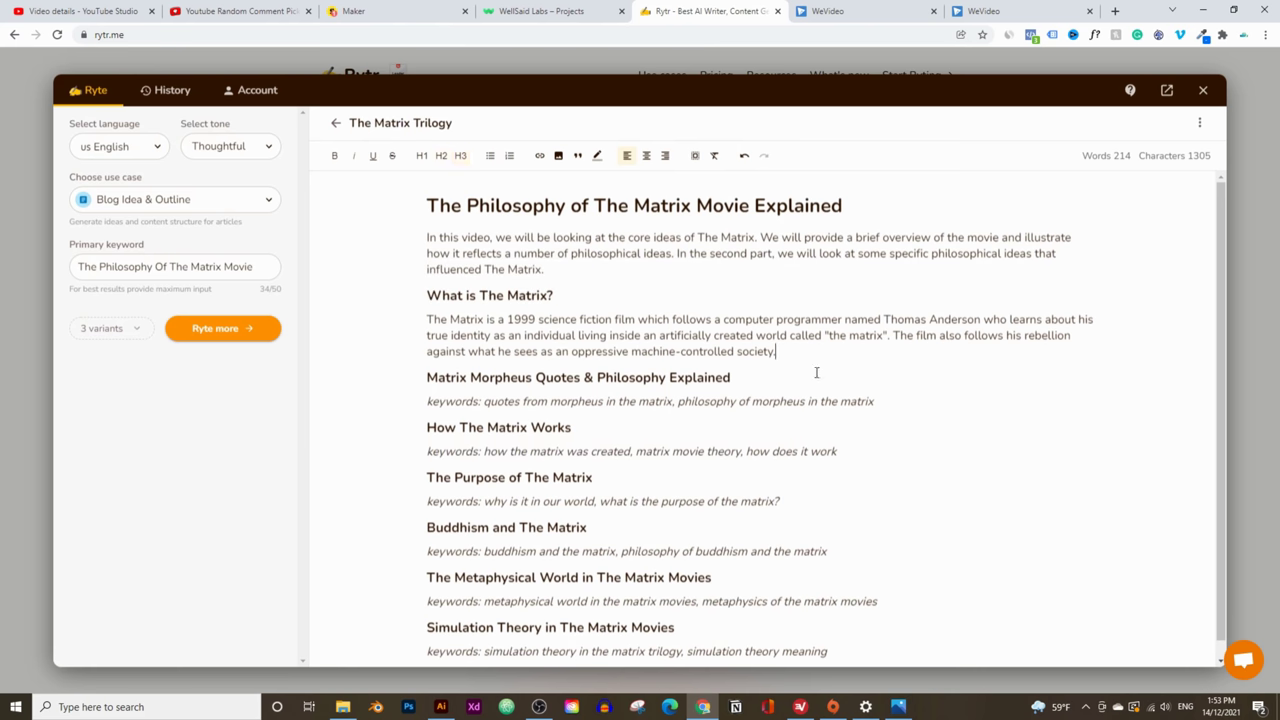
Generate paragraph text from the heading "Matrix Morpheus Quotes & Philosophy Explained"
{"action": "scroll", "coordinate": [816, 372], "scroll_direction": "down", "scroll_amount": 1}
{"action": "left_click_drag", "start_coordinate": [766, 361], "coordinate": [410, 353]}
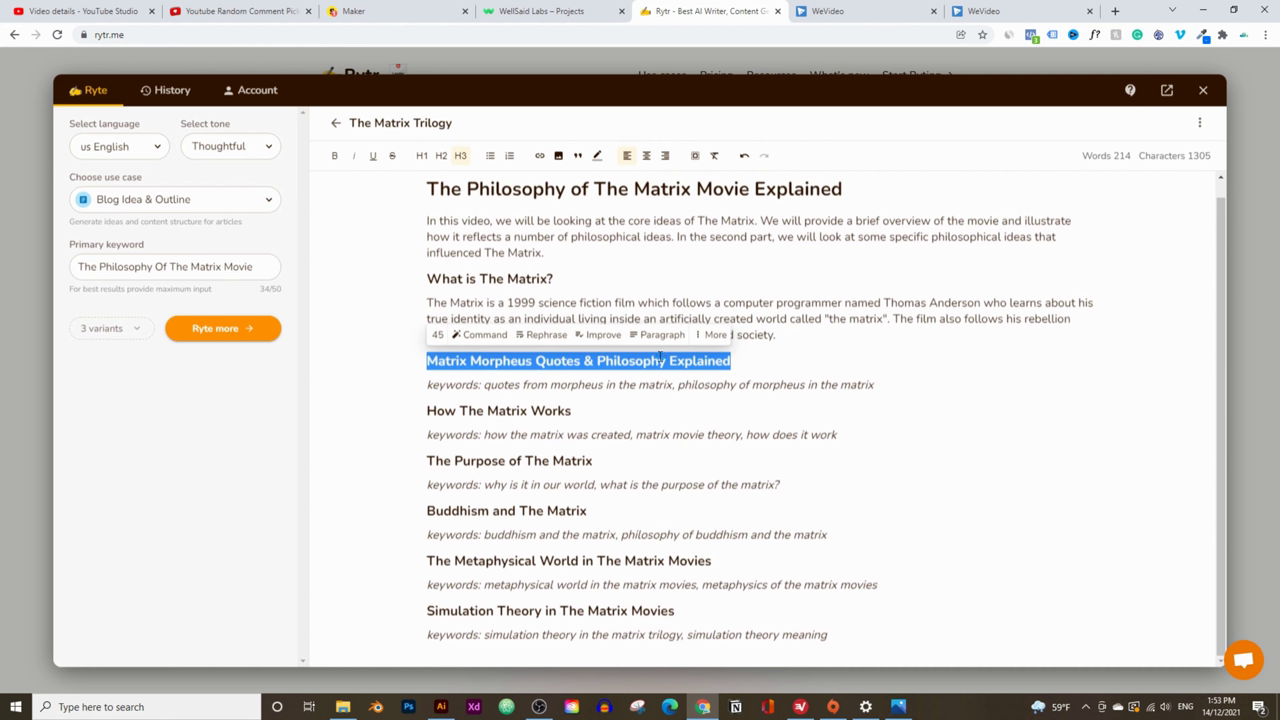
{"action": "left_click", "coordinate": [660, 335]}
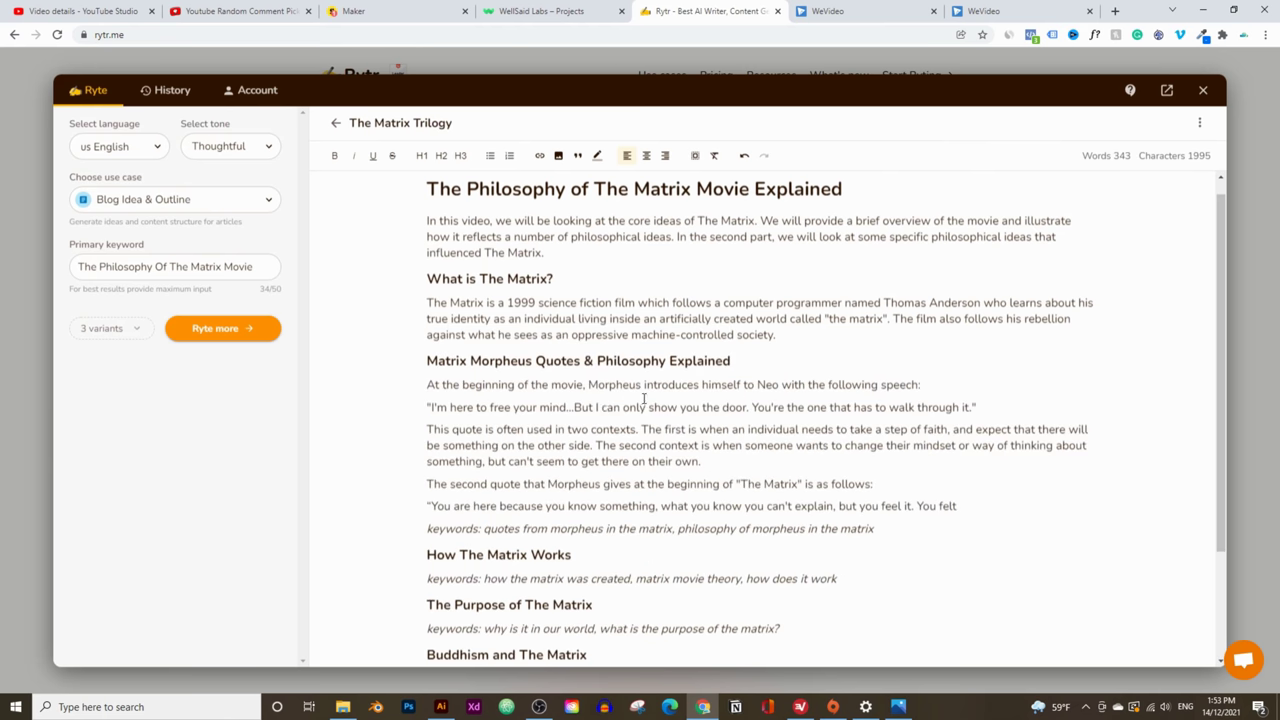
Extend the "How The Matrix Works" heading with "& Why It Was Built" and generate paragraph text from it
{"action": "scroll", "coordinate": [643, 405], "scroll_direction": "down", "scroll_amount": 3}
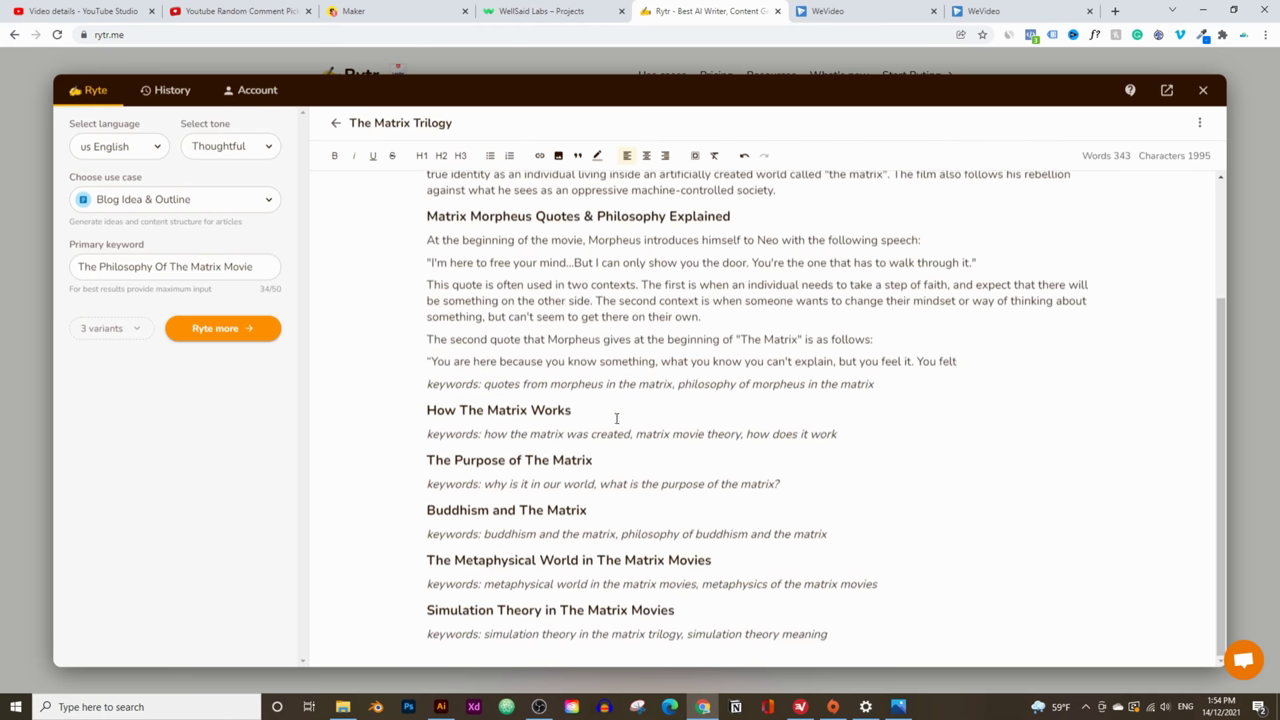
{"action": "triple_click", "coordinate": [414, 406]}
{"action": "left_click", "coordinate": [616, 412]}
{"action": "type", "text": "& Why It Was Built"}
{"action": "triple_click", "coordinate": [686, 411]}
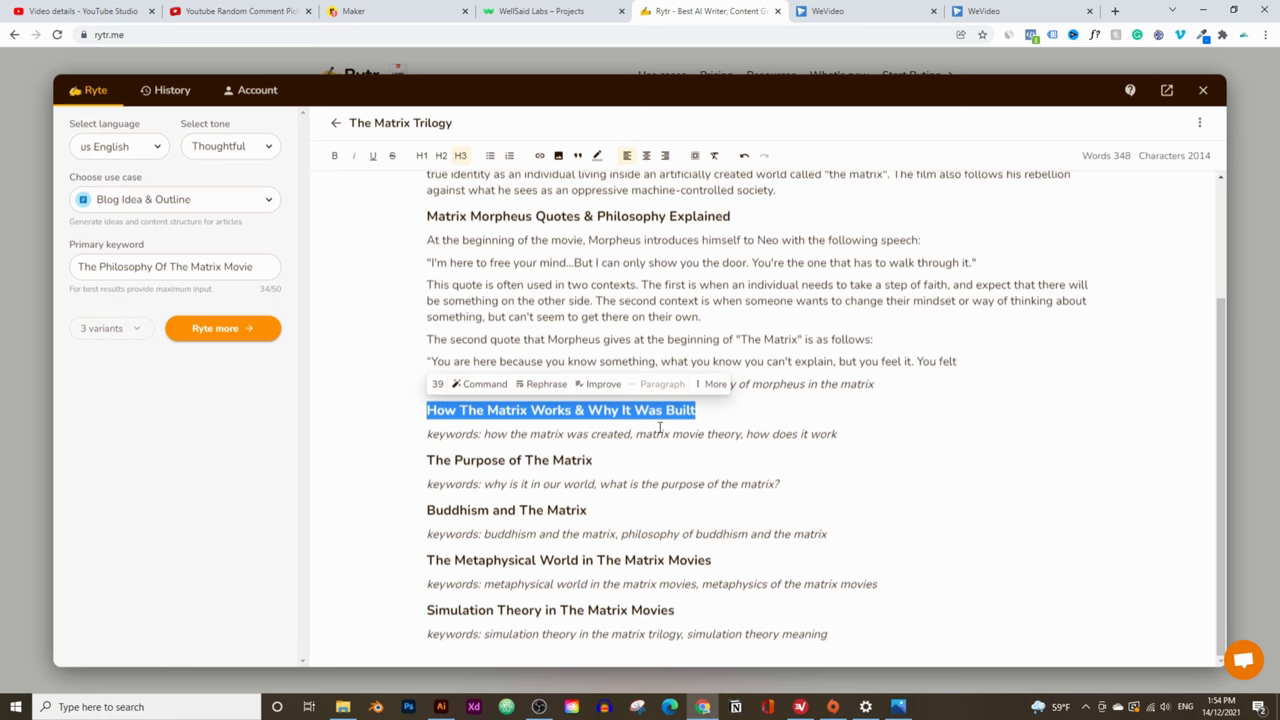
Delete the "The Purpose of The Matrix" and "Buddhism and The Matrix" headings with their keywords
{"action": "triple_click", "coordinate": [590, 465]}
{"action": "key", "text": "BackSpace"}
Generate paragraph text from the heading "The Metaphysical World in The Matrix Movies" and remove its keywords and the Simulation Theory section
{"action": "triple_click", "coordinate": [523, 557]}
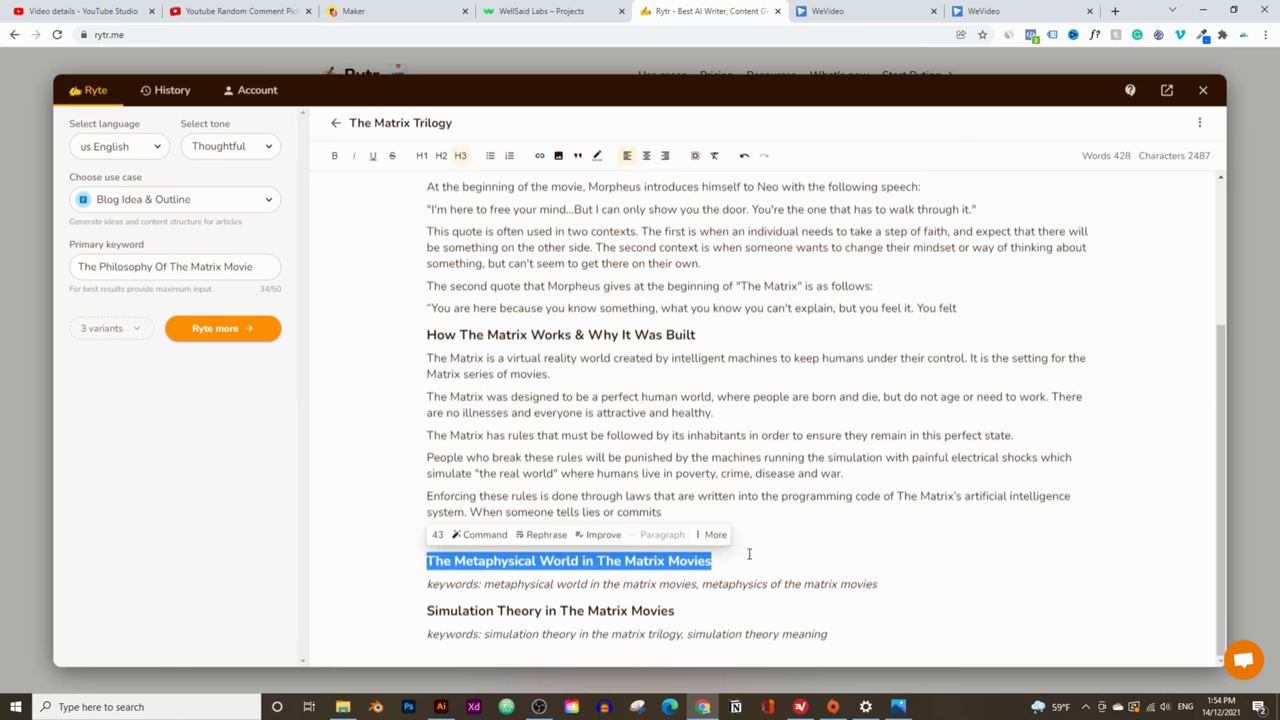
{"action": "left_click", "coordinate": [662, 531]}
{"action": "triple_click", "coordinate": [672, 584]}
{"action": "left_click", "coordinate": [662, 560]}
Review the whole script from the title down to the metaphysical world section
{"action": "scroll", "coordinate": [583, 373], "scroll_direction": "up", "scroll_amount": 3}
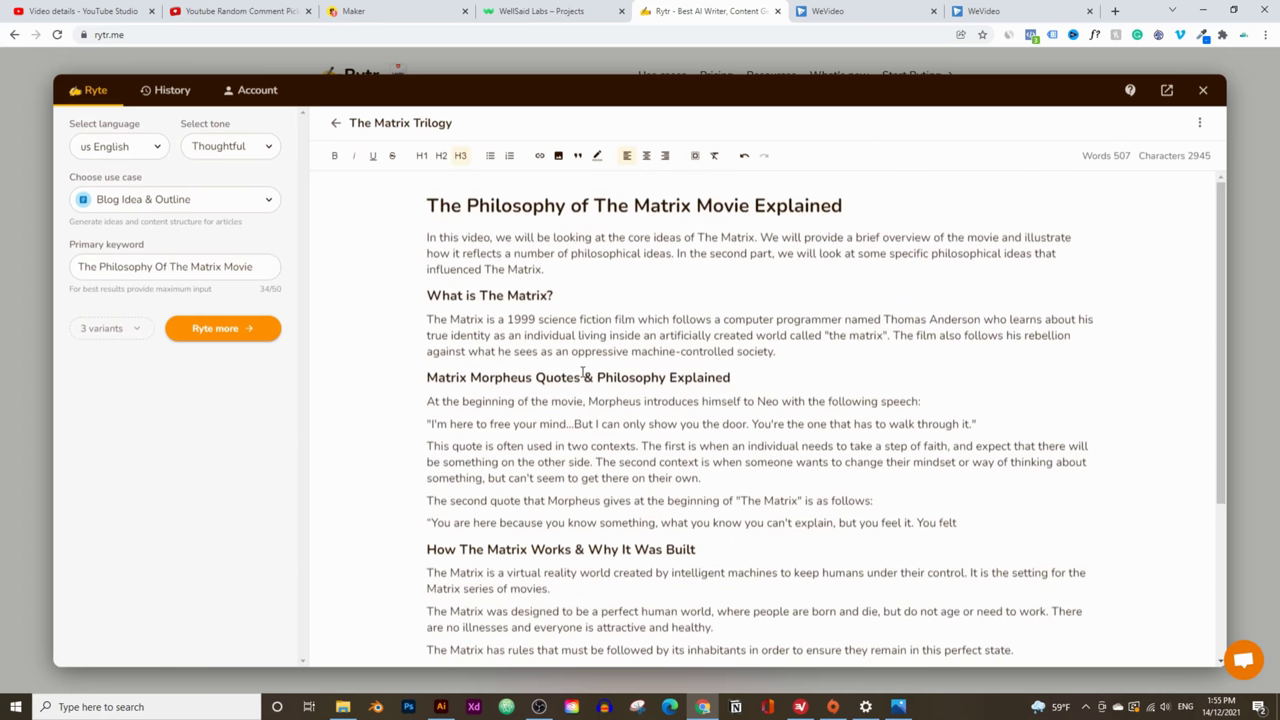
{"action": "scroll", "coordinate": [814, 374], "scroll_direction": "down", "scroll_amount": 3}
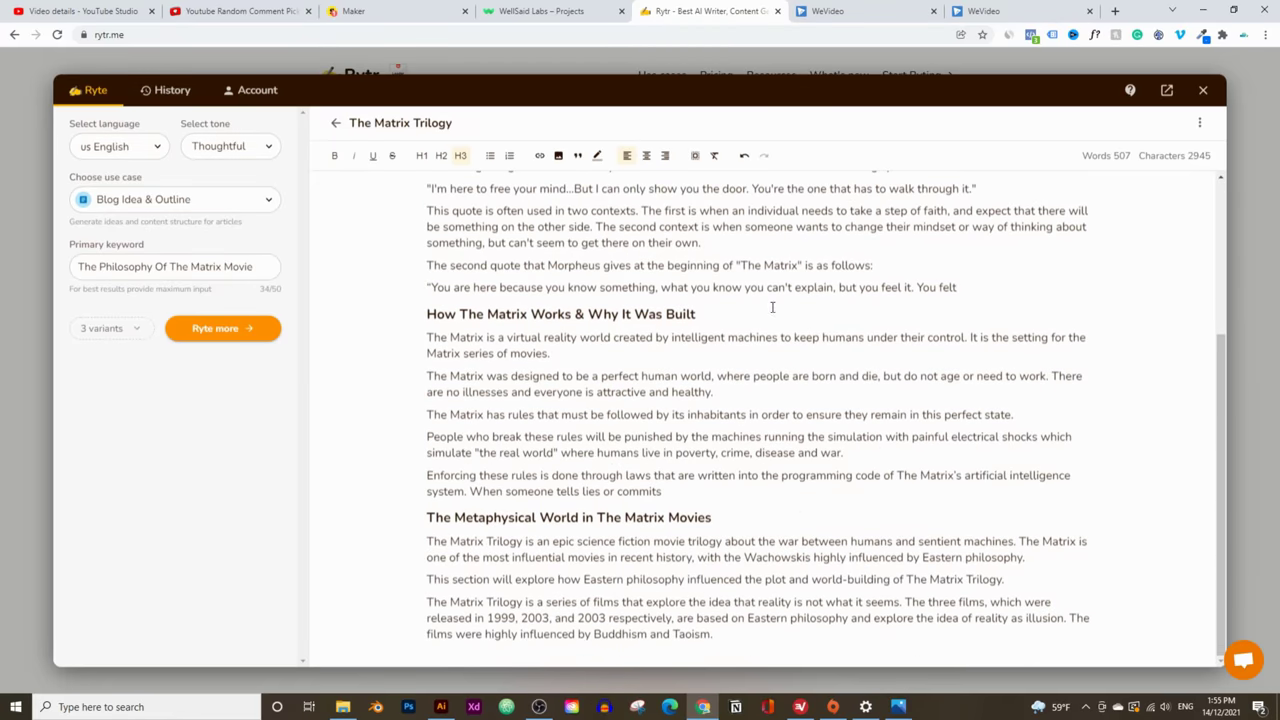
{"action": "scroll", "coordinate": [680, 530], "scroll_direction": "up", "scroll_amount": 3}
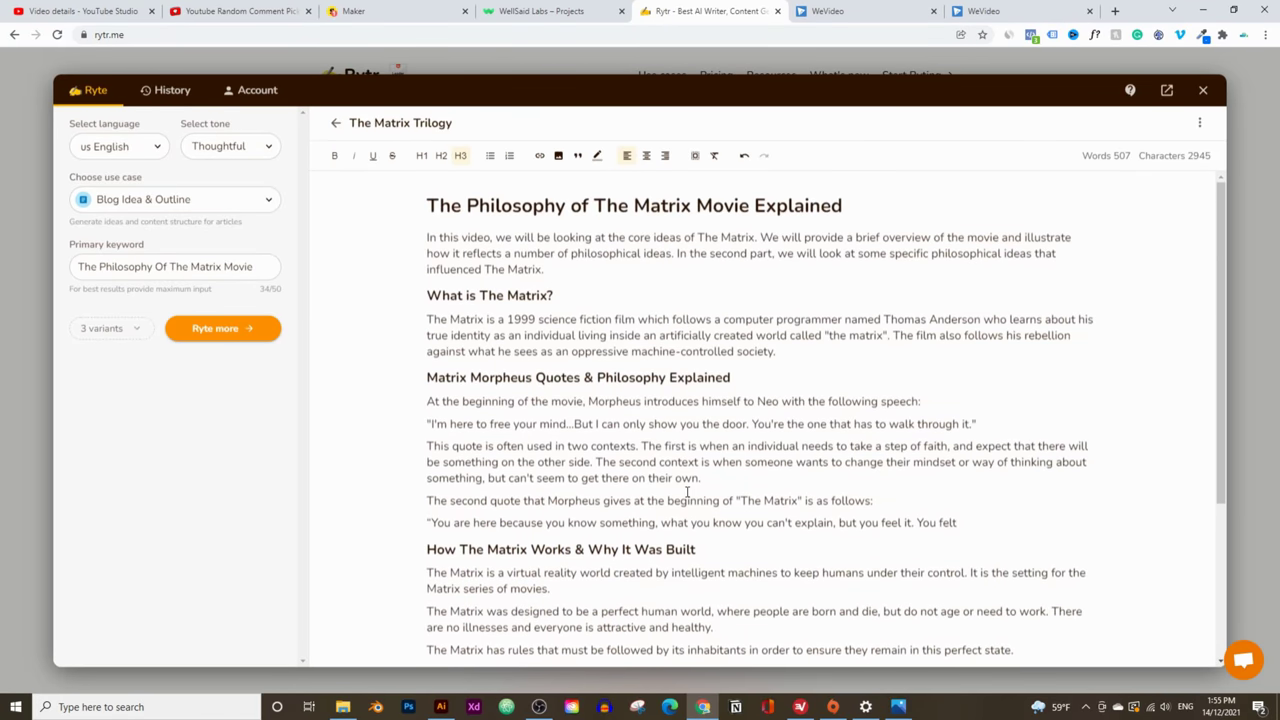
{"action": "scroll", "coordinate": [687, 492], "scroll_direction": "down", "scroll_amount": 3}
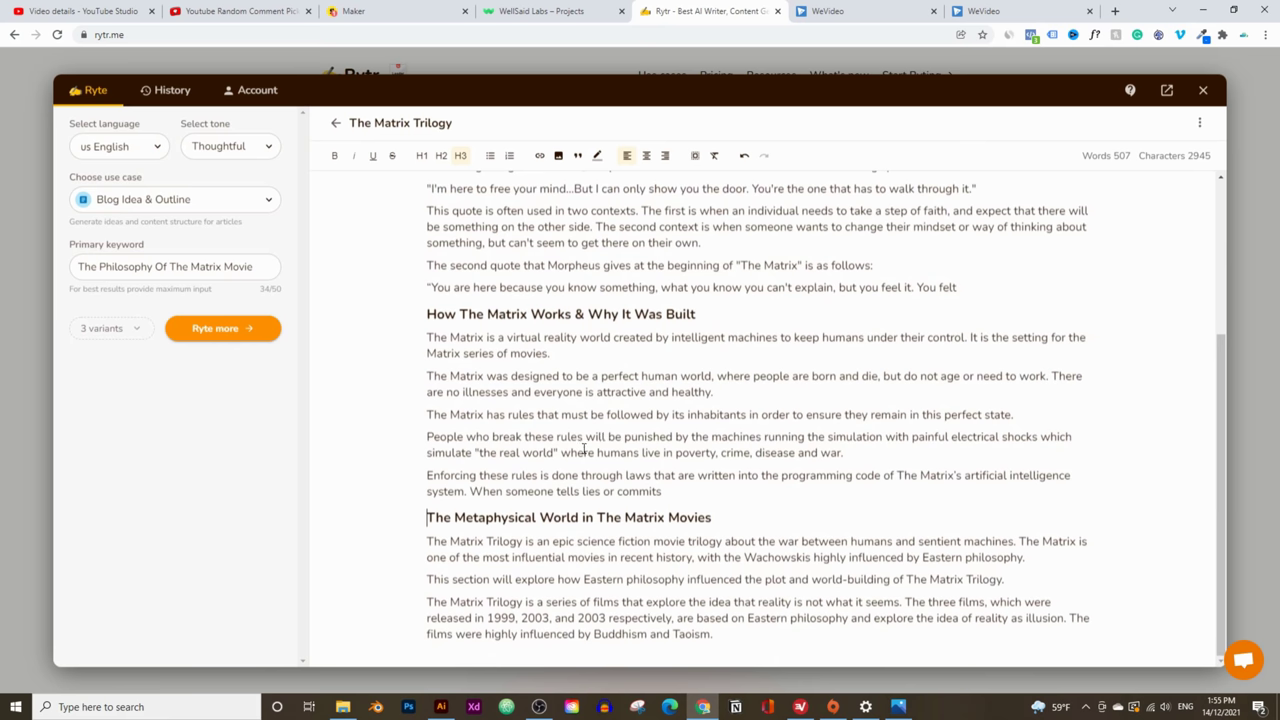
{"action": "scroll", "coordinate": [604, 495], "scroll_direction": "up", "scroll_amount": 2}
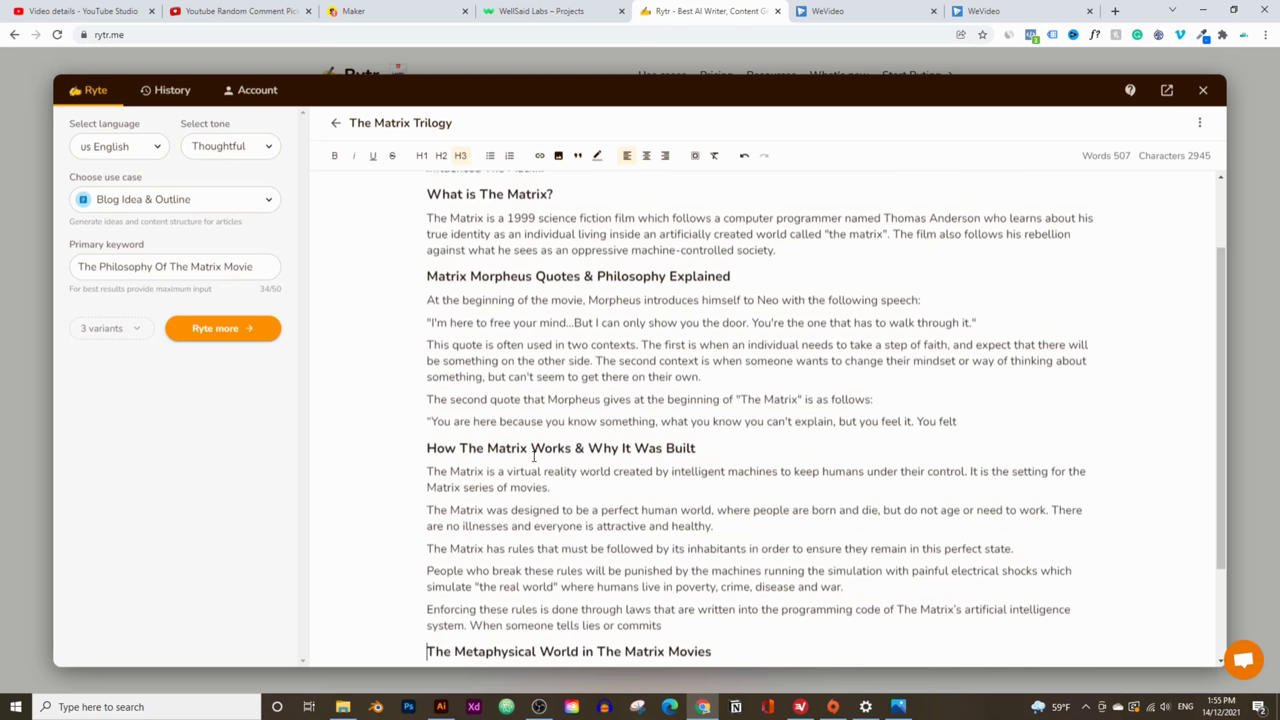
{"action": "scroll", "coordinate": [508, 512], "scroll_direction": "up", "scroll_amount": 1}
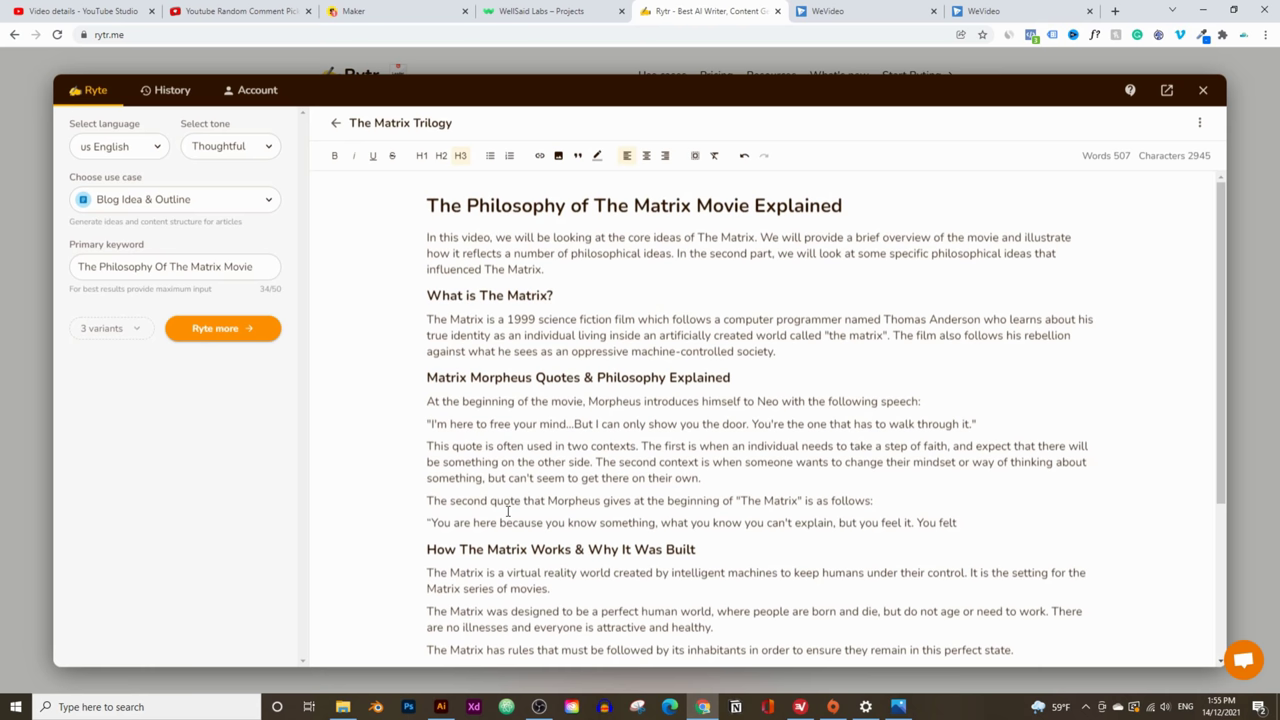
{"action": "scroll", "coordinate": [508, 512], "scroll_direction": "down", "scroll_amount": 3}
{"action": "scroll", "coordinate": [790, 555], "scroll_direction": "up", "scroll_amount": 2}
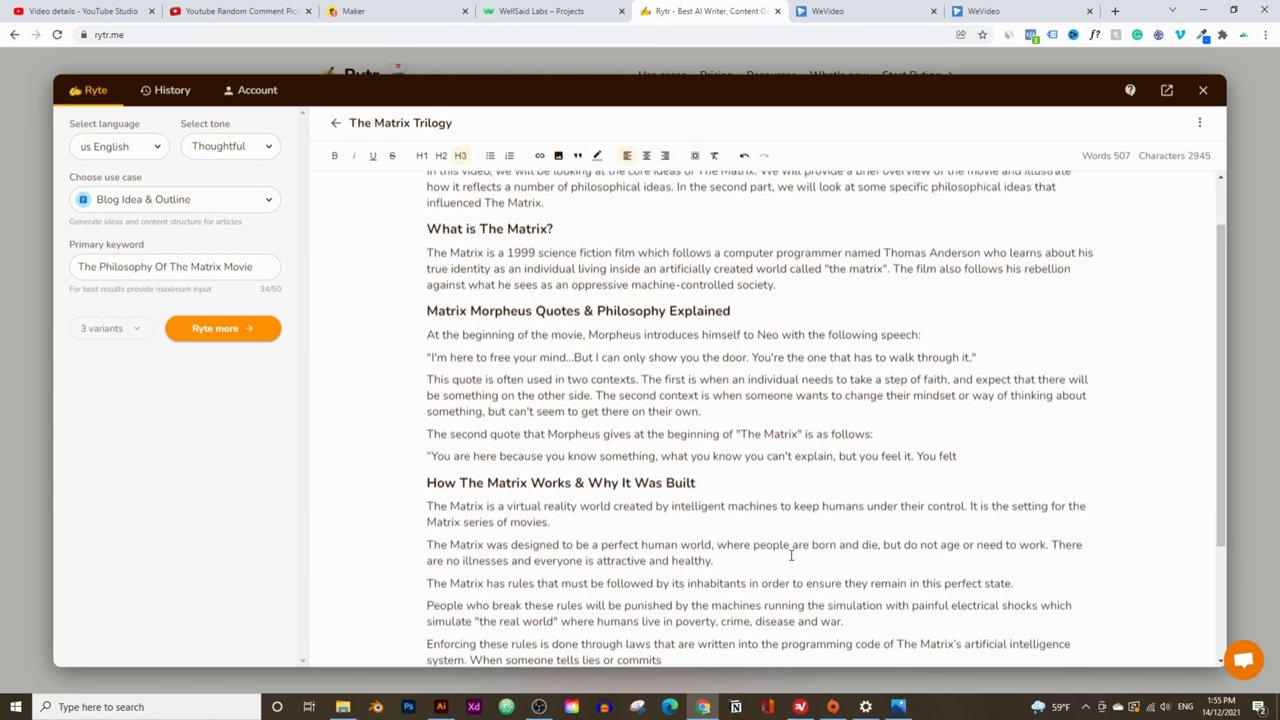
{"action": "scroll", "coordinate": [790, 555], "scroll_direction": "up", "scroll_amount": 1}
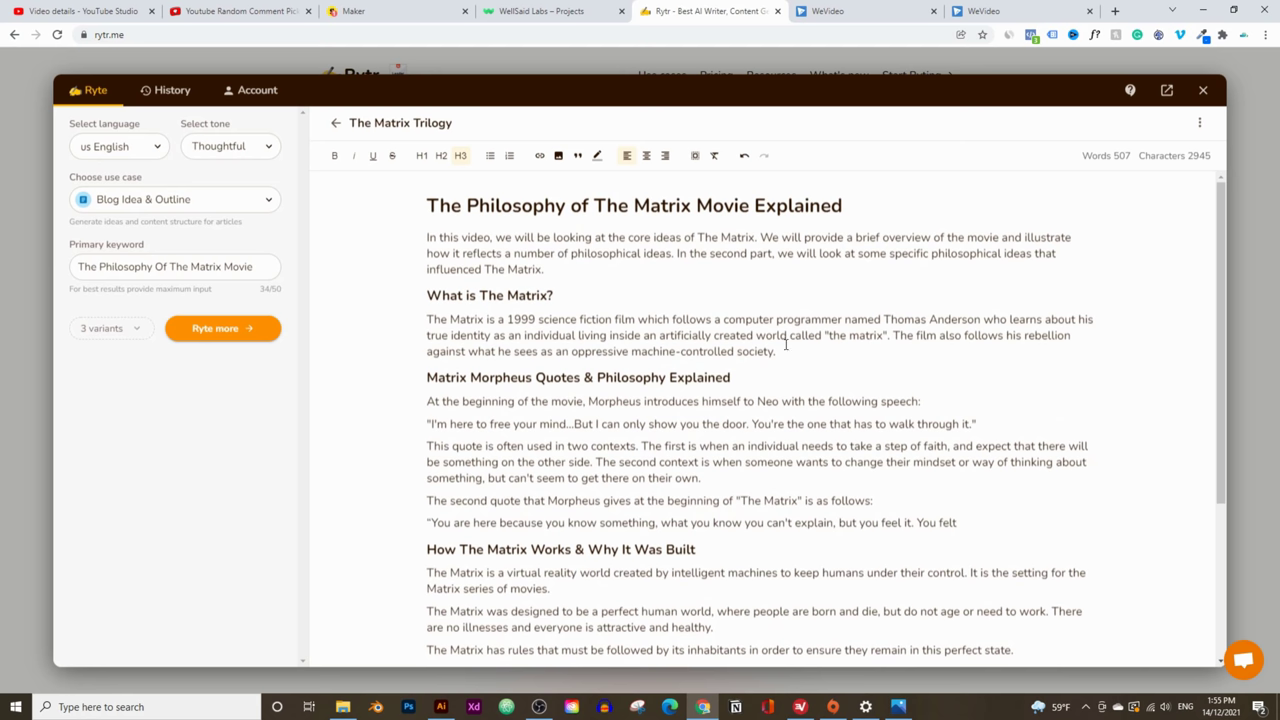
Run a plagiarism check on the paragraph under "What is The Matrix?" and dismiss the result
{"action": "left_click_drag", "start_coordinate": [789, 349], "coordinate": [400, 322]}
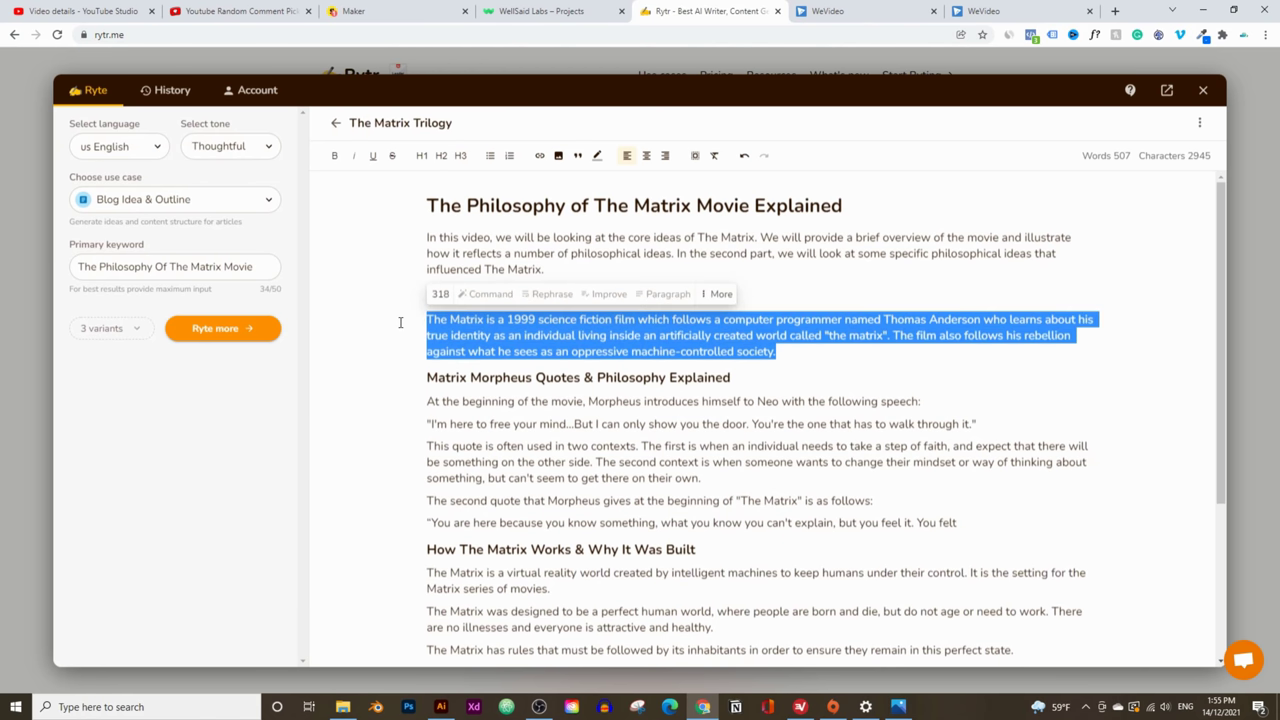
{"action": "left_click", "coordinate": [718, 293]}
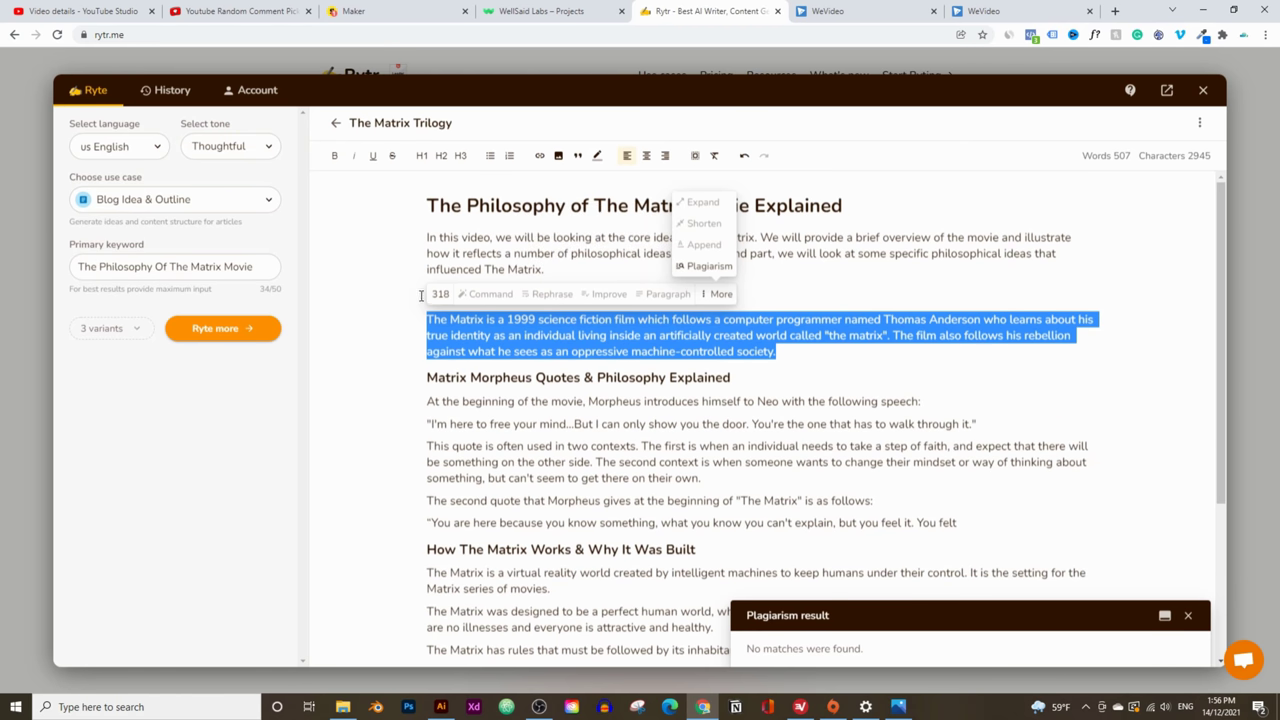
{"action": "mouse_move", "coordinate": [441, 298]}
{"action": "left_click", "coordinate": [1188, 615]}
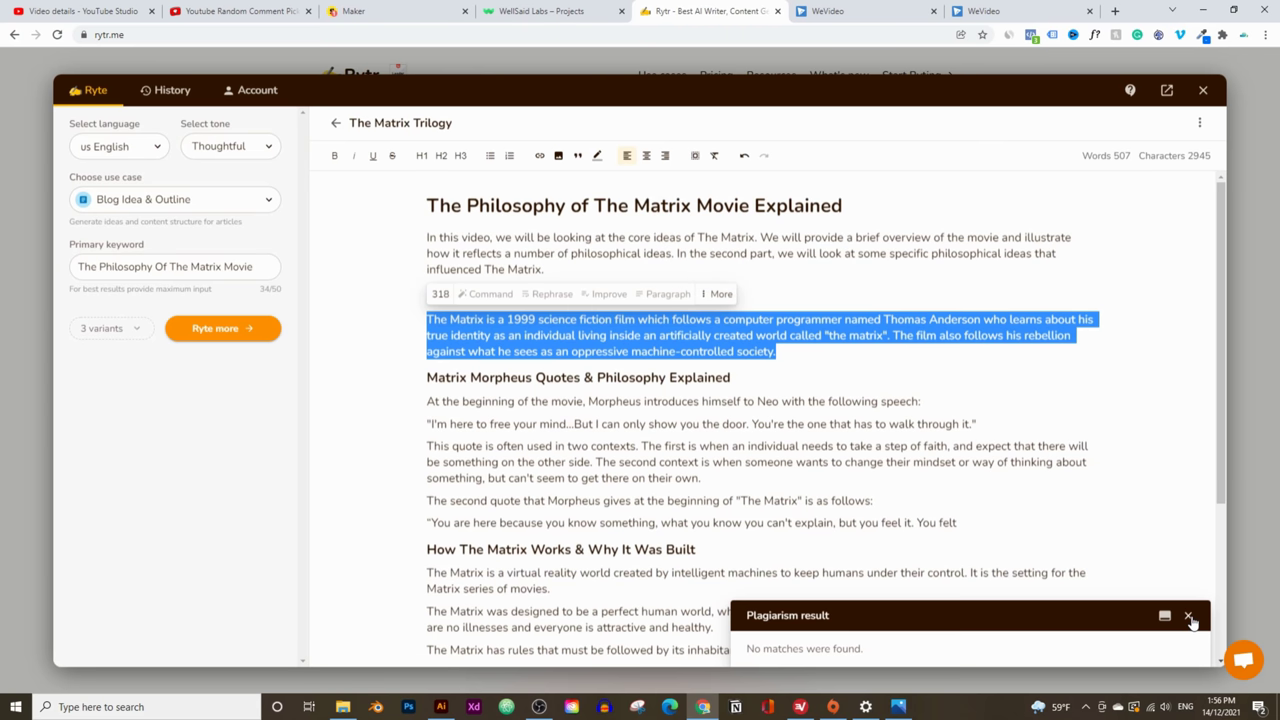
{"action": "scroll", "coordinate": [698, 461], "scroll_direction": "down", "scroll_amount": 3}
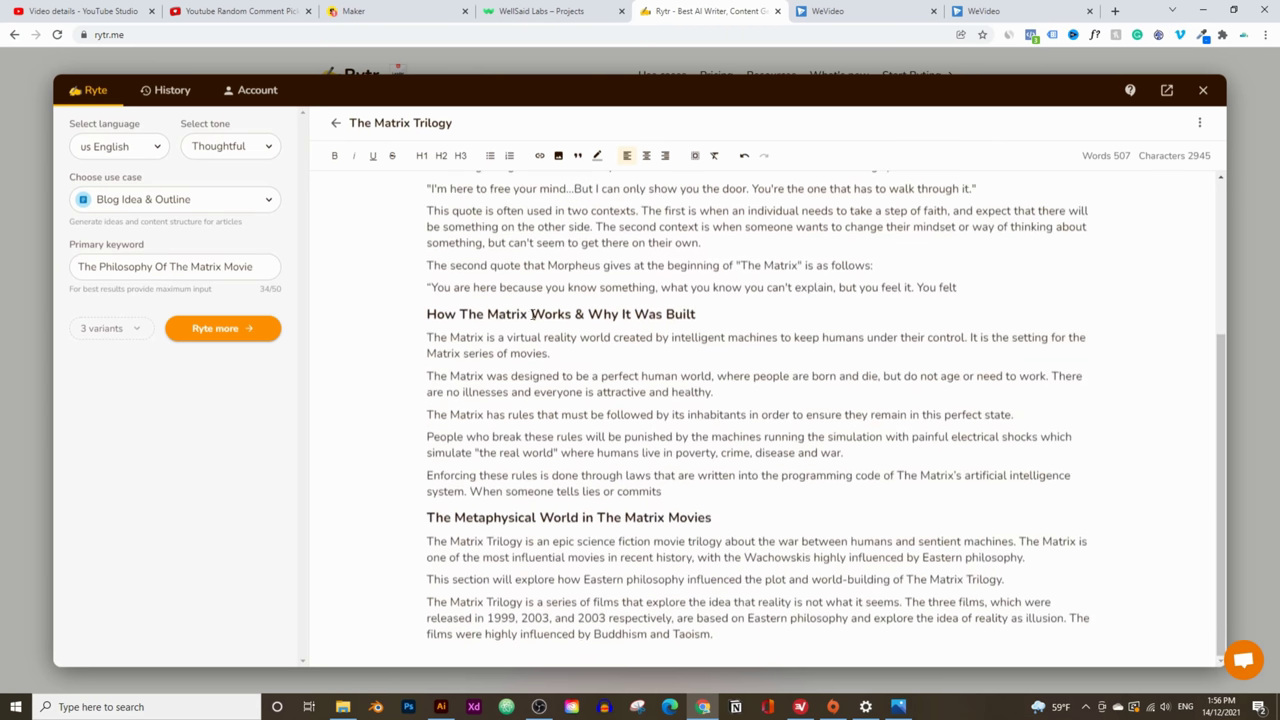
{"action": "scroll", "coordinate": [630, 441], "scroll_direction": "up", "scroll_amount": 1}
{"action": "scroll", "coordinate": [630, 441], "scroll_direction": "up", "scroll_amount": 1}
{"action": "left_click", "coordinate": [370, 343]}
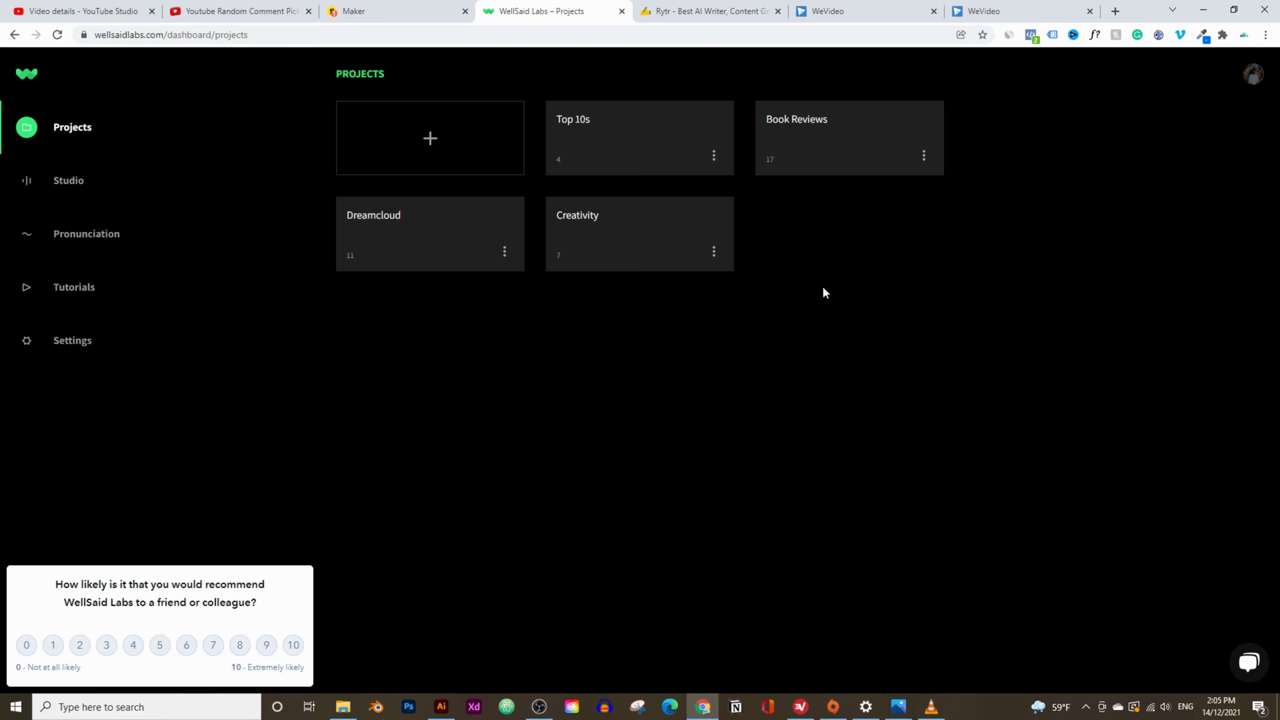
Switch to WellSaid Labs and open the existing Dreamcloud project
{"action": "left_click", "coordinate": [430, 139]}
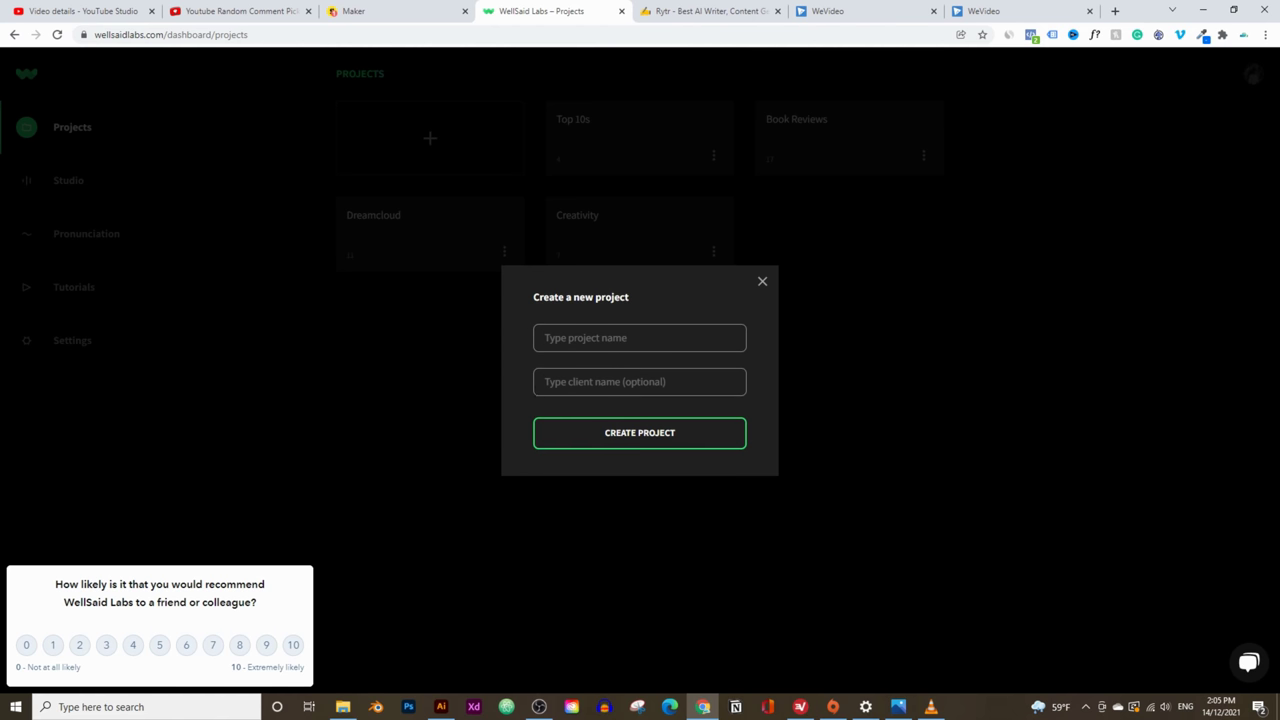
{"action": "left_click", "coordinate": [762, 284]}
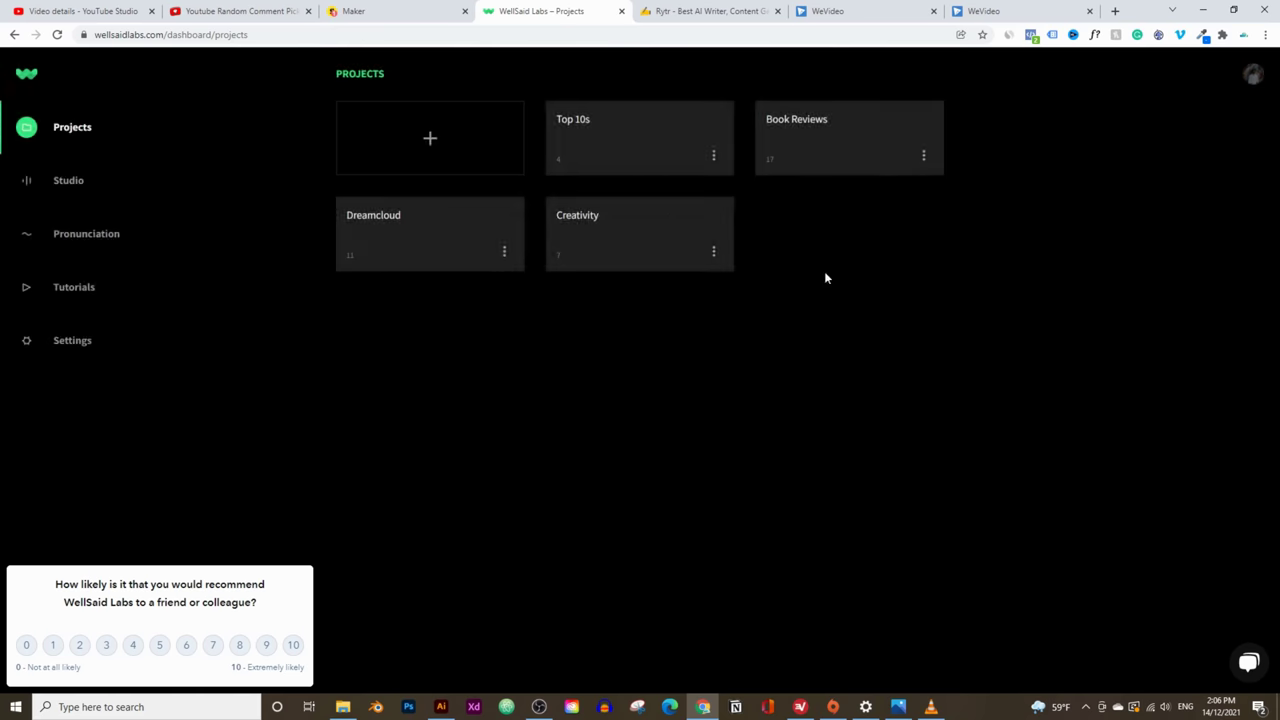
{"action": "left_click", "coordinate": [381, 232]}
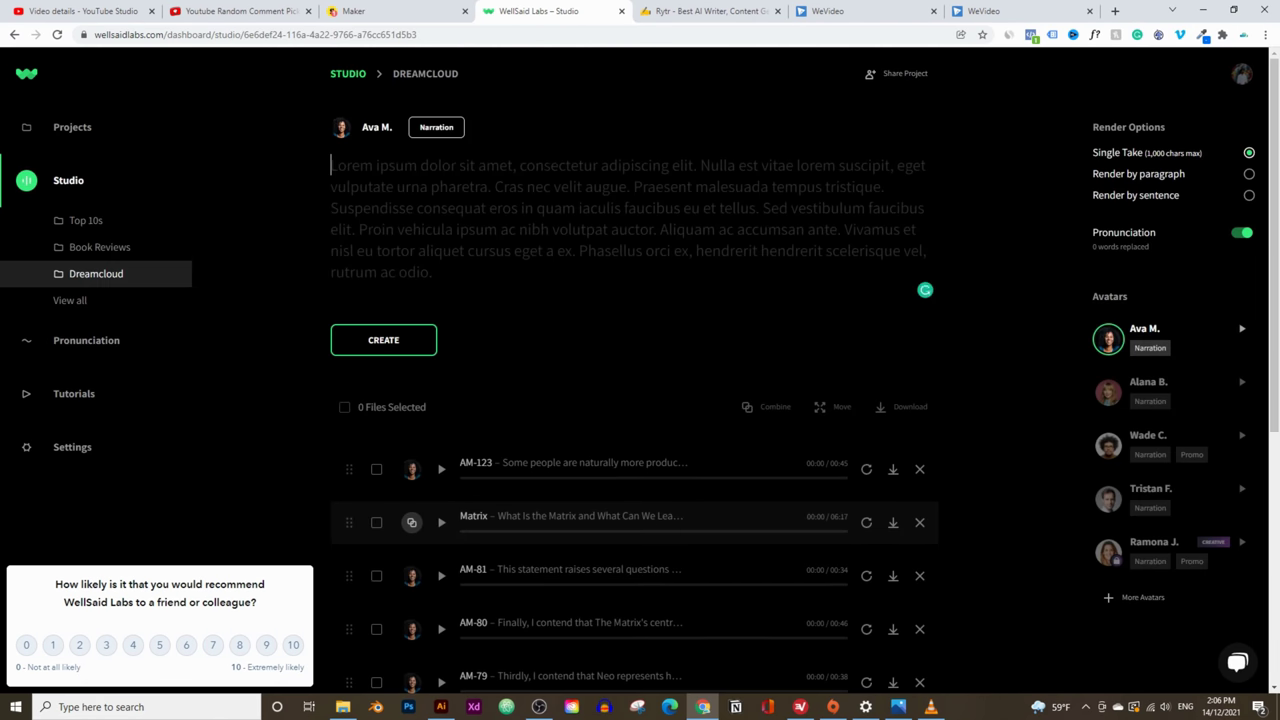
Copy the script's title, intro and "What is The Matrix?" section from Rytr into the Dreamcloud project's text area in WellSaid Labs
{"action": "left_click", "coordinate": [705, 11]}
{"action": "scroll", "coordinate": [770, 345], "scroll_direction": "up", "scroll_amount": 2}
{"action": "left_click_drag", "start_coordinate": [800, 351], "coordinate": [391, 197]}
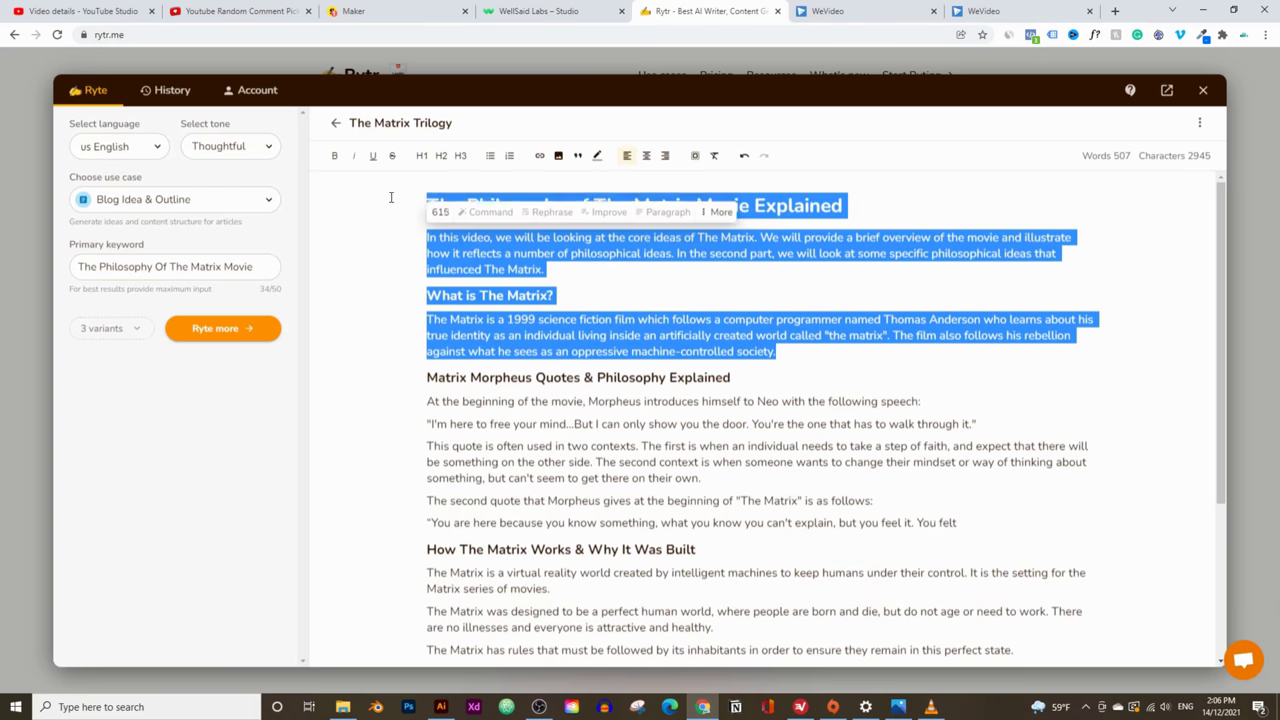
{"action": "right_click", "coordinate": [455, 236]}
{"action": "left_click", "coordinate": [550, 288]}
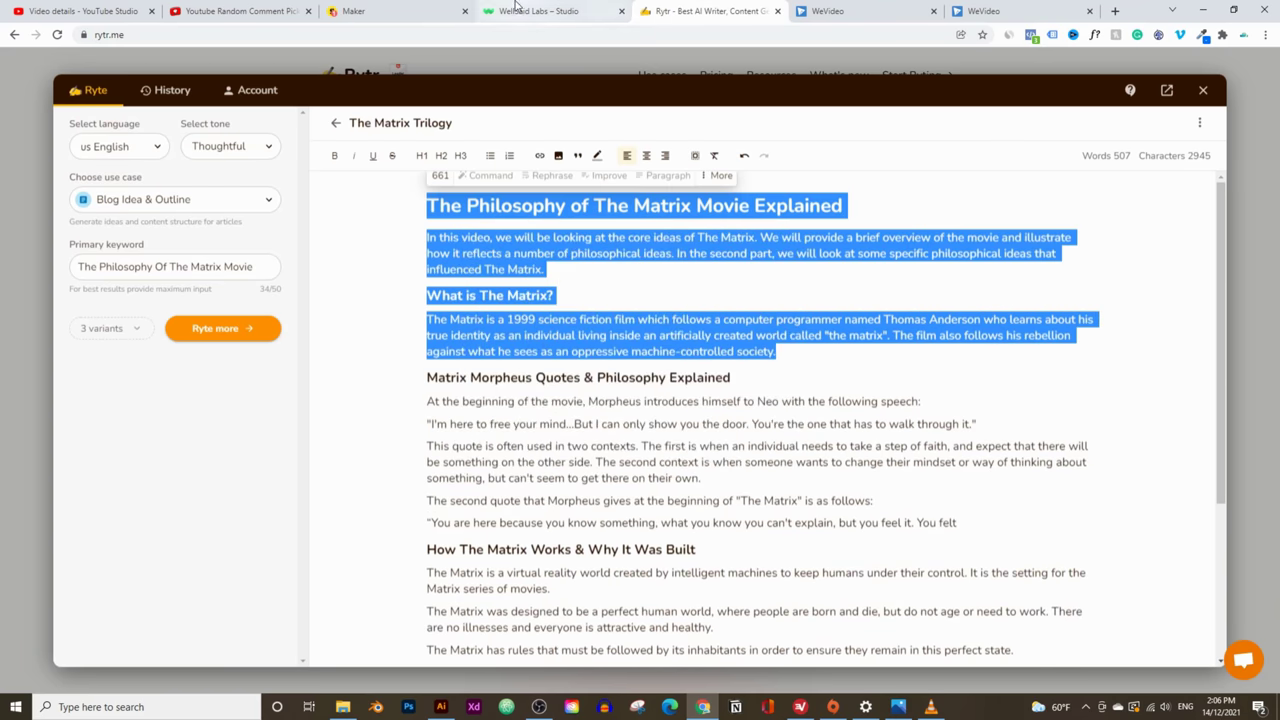
{"action": "left_click", "coordinate": [530, 11]}
{"action": "left_click", "coordinate": [333, 165]}
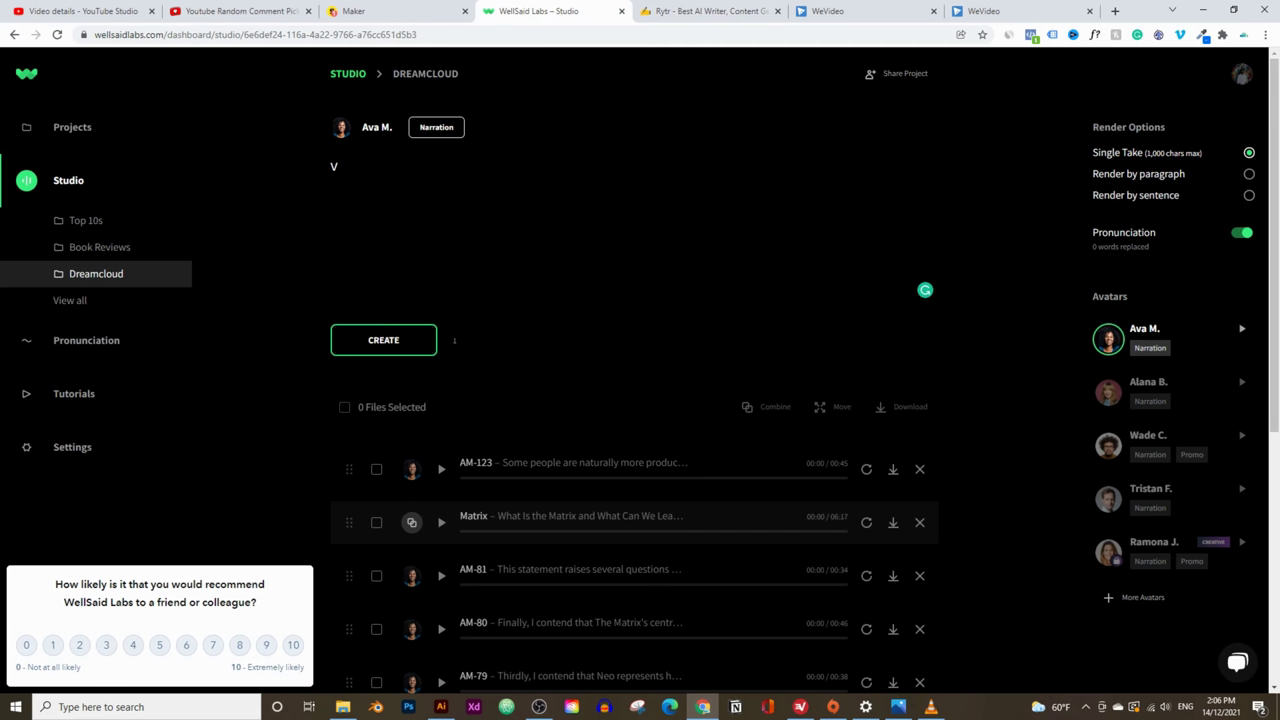
{"action": "key", "text": "ctrl+v"}
{"action": "scroll", "coordinate": [630, 230], "scroll_direction": "up", "scroll_amount": 2}
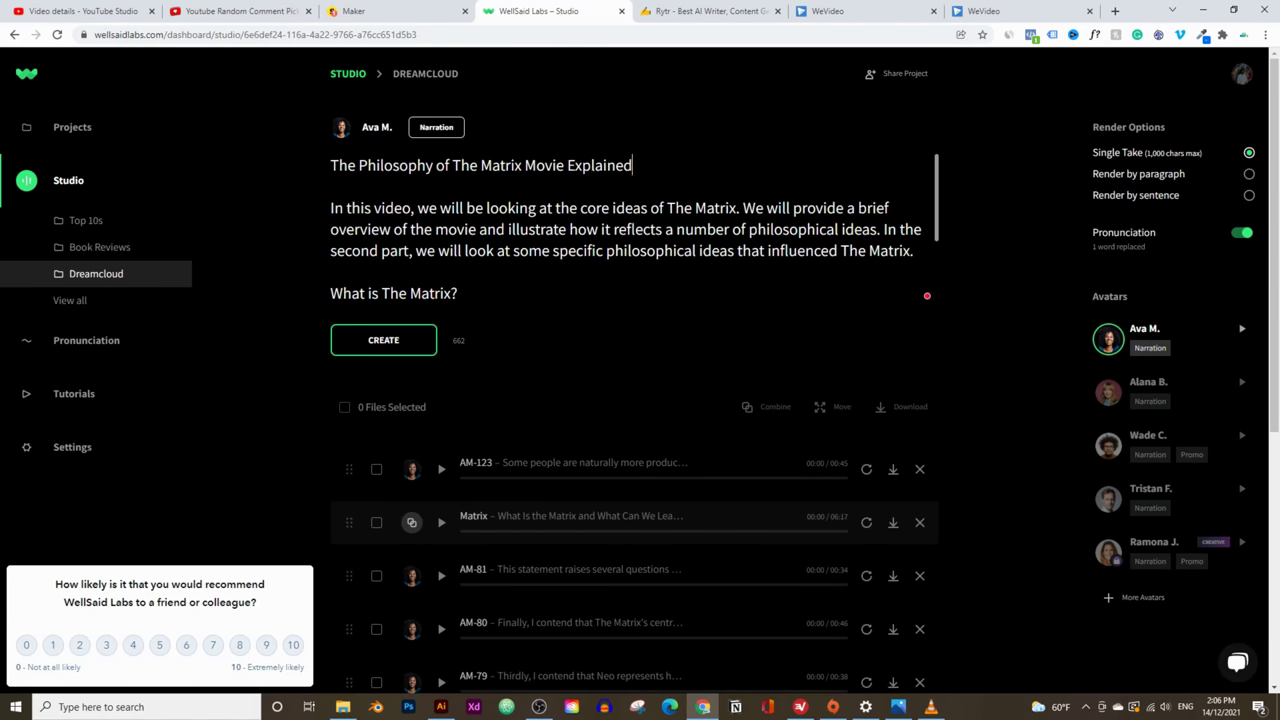
Add a full stop after the title line "The Philosophy of The Matrix Movie Explained"
{"action": "type", "text": "."}
{"action": "left_click_drag", "start_coordinate": [331, 165], "coordinate": [737, 208]}
{"action": "key", "text": "shift+Right"}
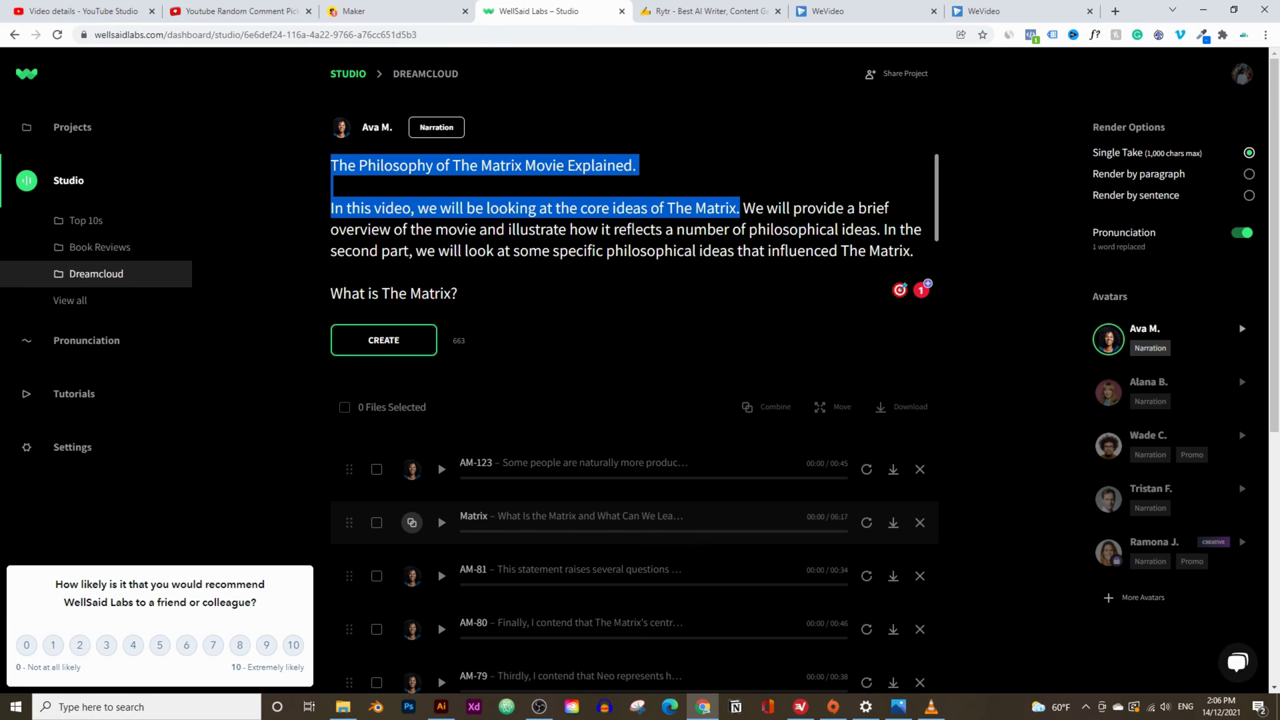
{"action": "left_click", "coordinate": [636, 165]}
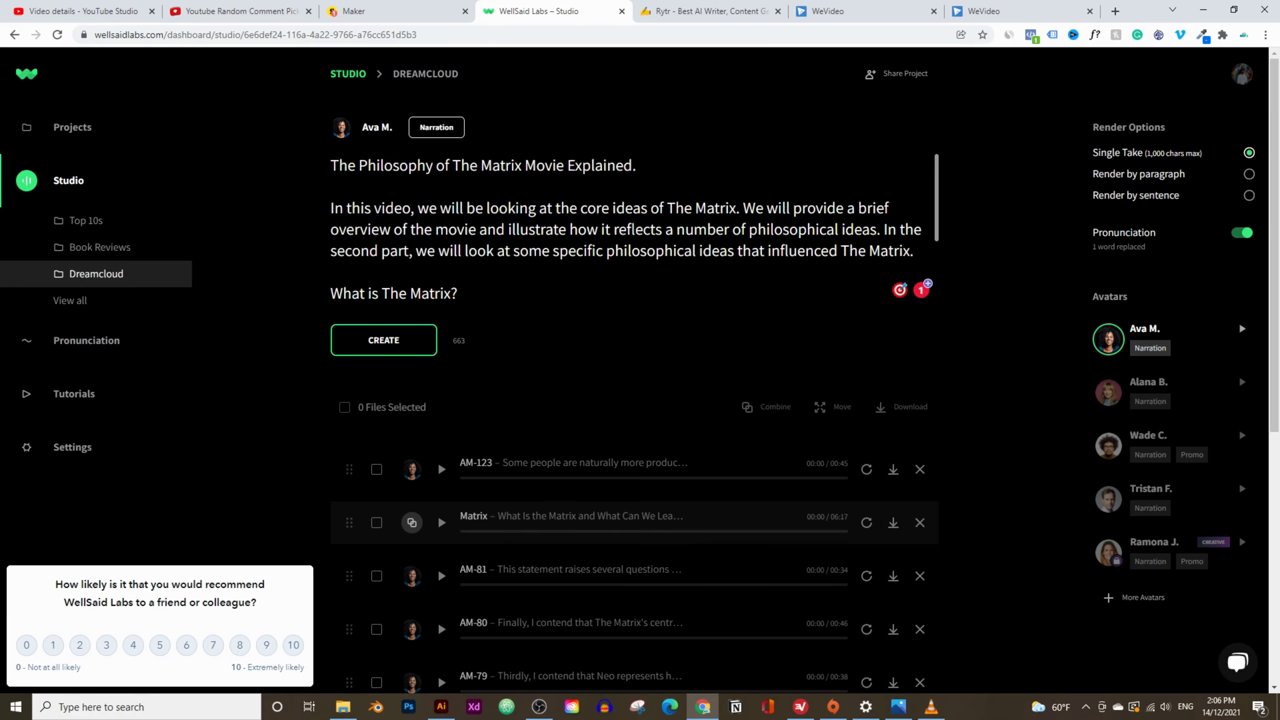
Look over the pasted text and create a voiceover clip from it
{"action": "scroll", "coordinate": [630, 230], "scroll_direction": "down", "scroll_amount": 2}
{"action": "scroll", "coordinate": [630, 230], "scroll_direction": "up", "scroll_amount": 2}
{"action": "scroll", "coordinate": [927, 295], "scroll_direction": "down", "scroll_amount": 2}
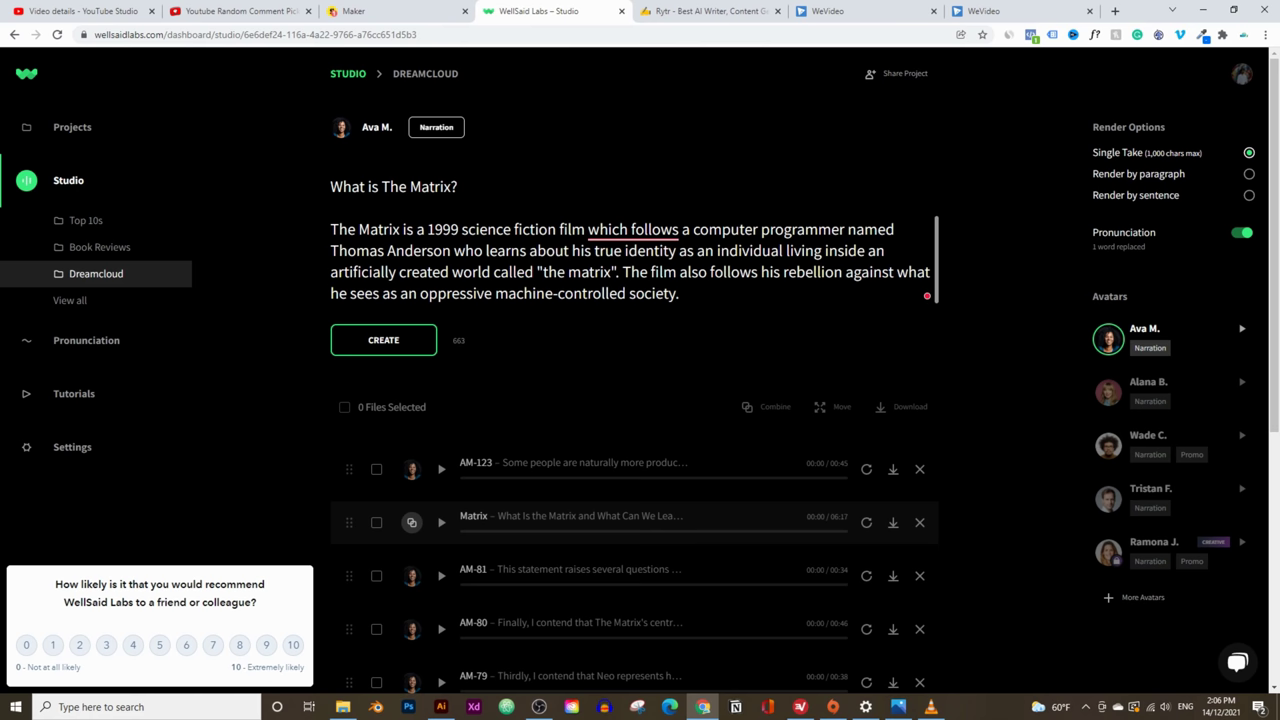
{"action": "left_click", "coordinate": [383, 340]}
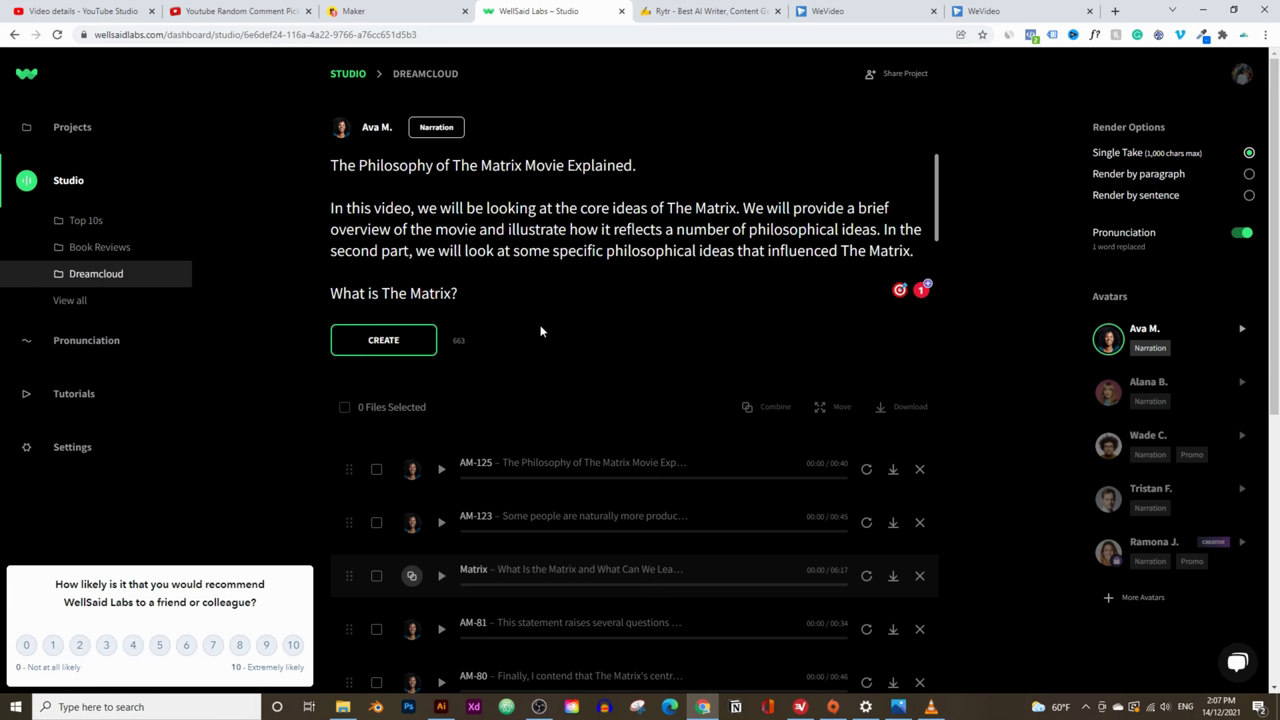
Replace the WellSaid Labs text with the full "Matrix Morpheus Quotes & Philosophy Explained" section copied from Rytr
{"action": "scroll", "coordinate": [630, 240], "scroll_direction": "down", "scroll_amount": 1}
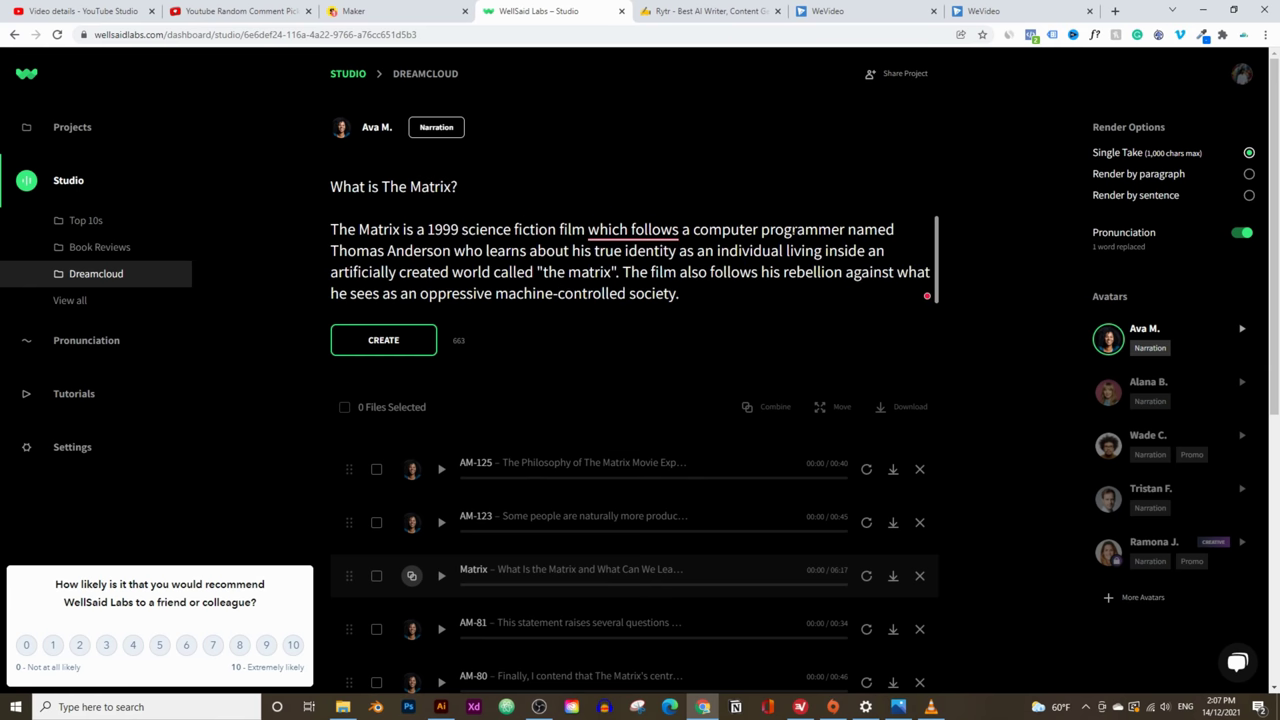
{"action": "left_click", "coordinate": [727, 8]}
{"action": "scroll", "coordinate": [975, 470], "scroll_direction": "down", "scroll_amount": 1}
{"action": "left_click_drag", "start_coordinate": [1000, 460], "coordinate": [357, 317]}
{"action": "right_click", "coordinate": [557, 400]}
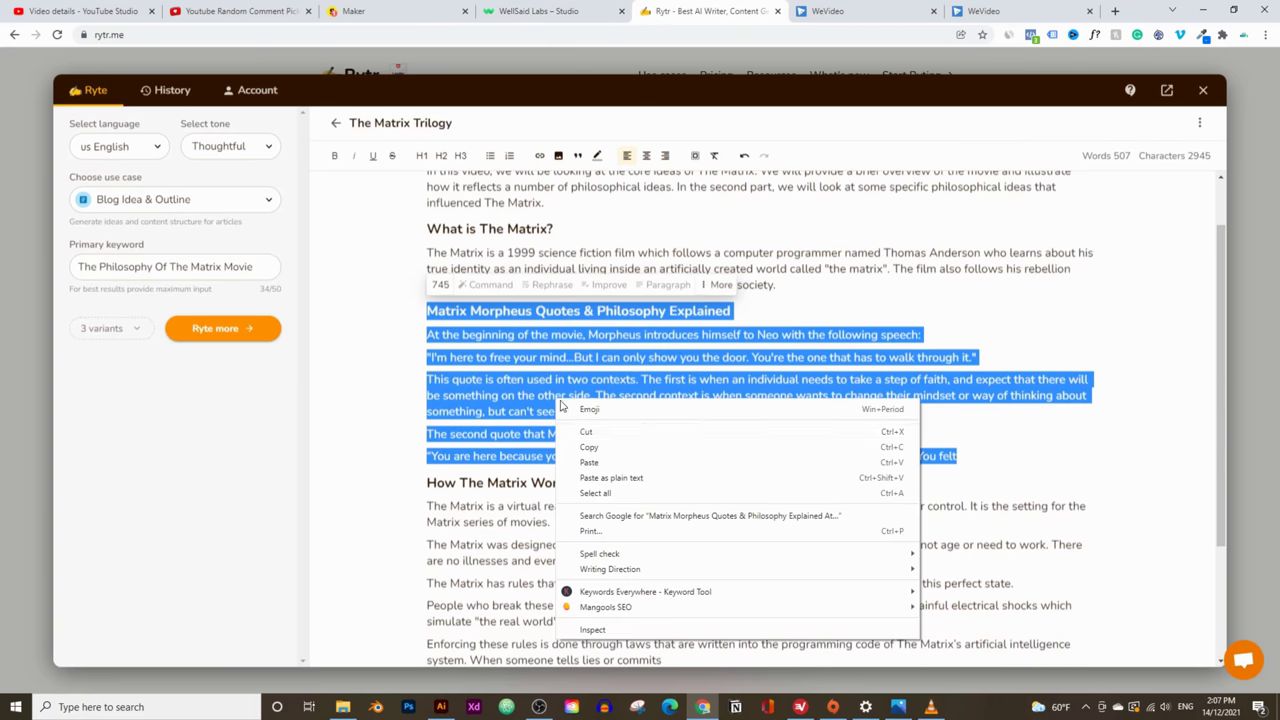
{"action": "left_click", "coordinate": [653, 448]}
{"action": "left_click", "coordinate": [528, 20]}
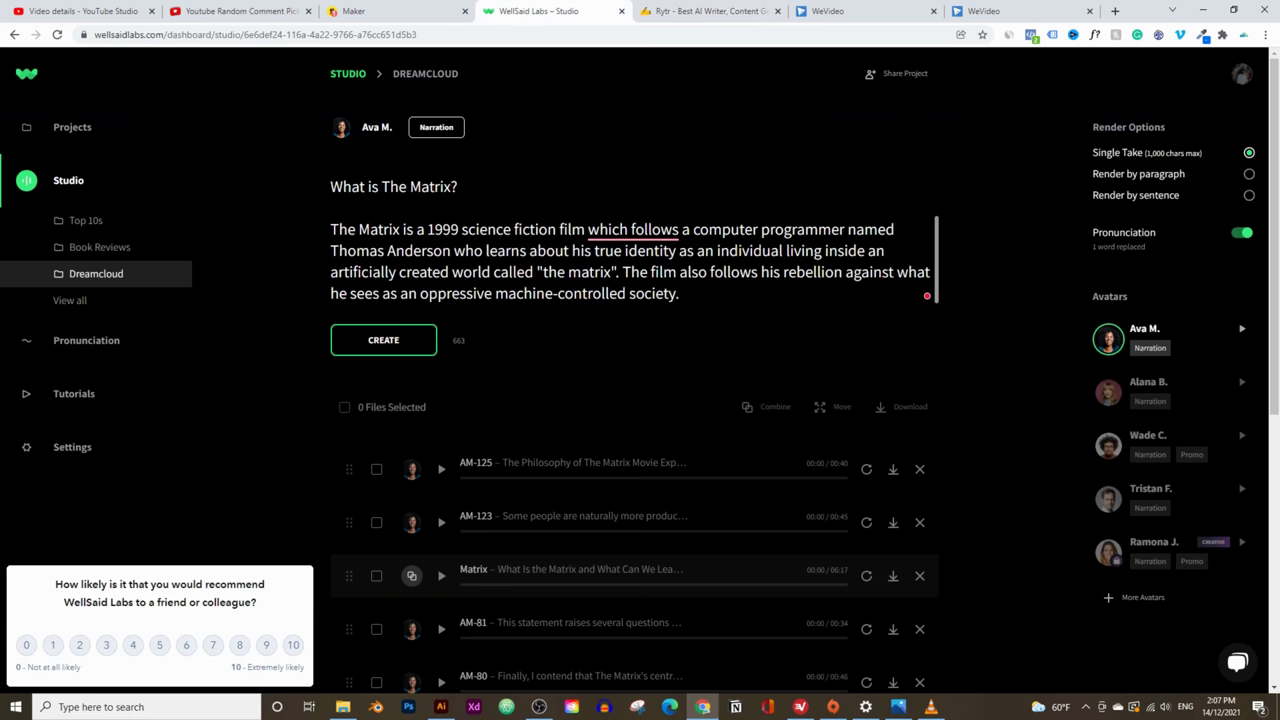
{"action": "scroll", "coordinate": [927, 296], "scroll_direction": "up", "scroll_amount": 2}
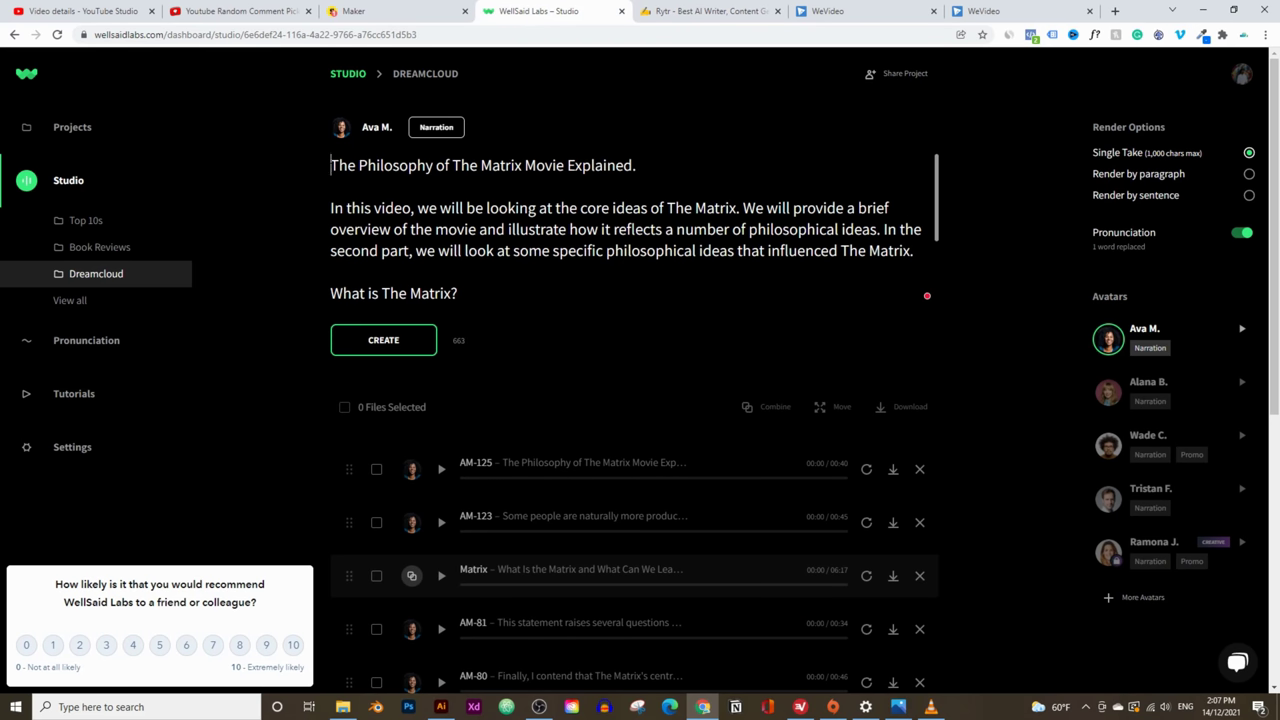
{"action": "key", "text": "ctrl+a"}
{"action": "key", "text": "ctrl+v"}
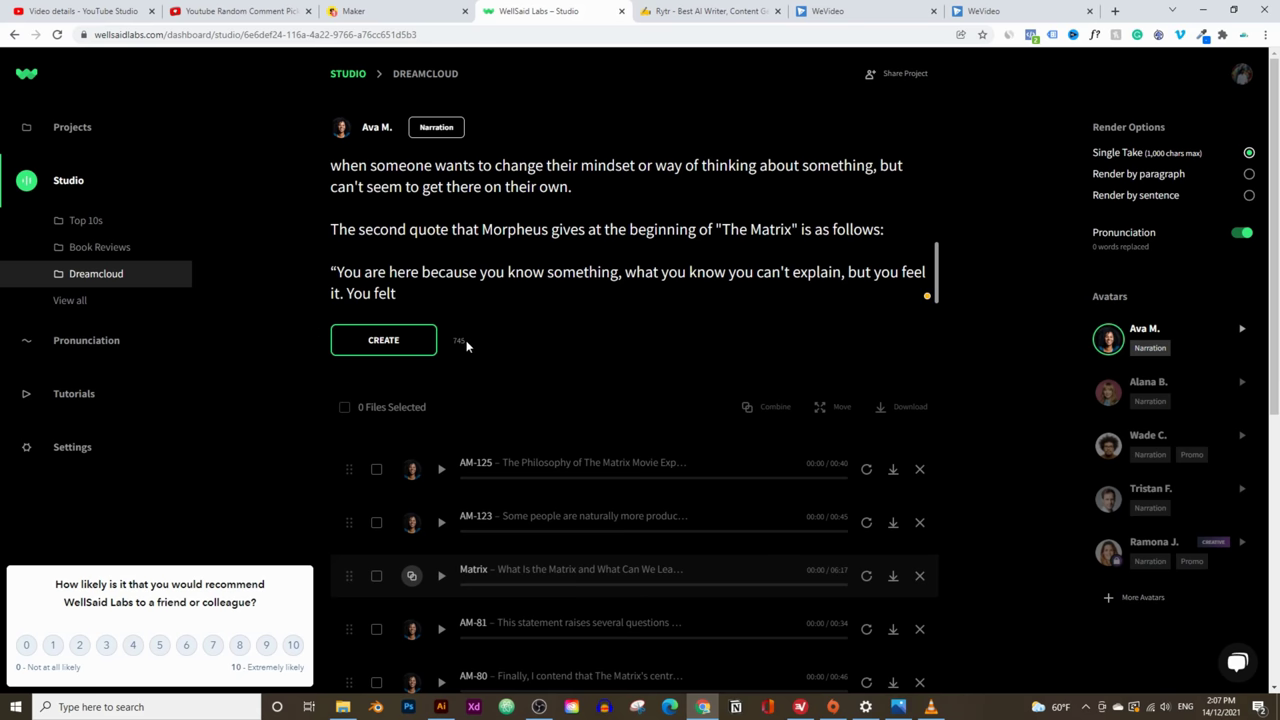
{"action": "scroll", "coordinate": [530, 180], "scroll_direction": "up", "scroll_amount": 1}
{"action": "scroll", "coordinate": [628, 228], "scroll_direction": "down", "scroll_amount": 1}
Check how the "Matrix Morpheus Quotes & Philosophy Explained" section ends in Rytr and return to WellSaid Labs
{"action": "left_click", "coordinate": [705, 11]}
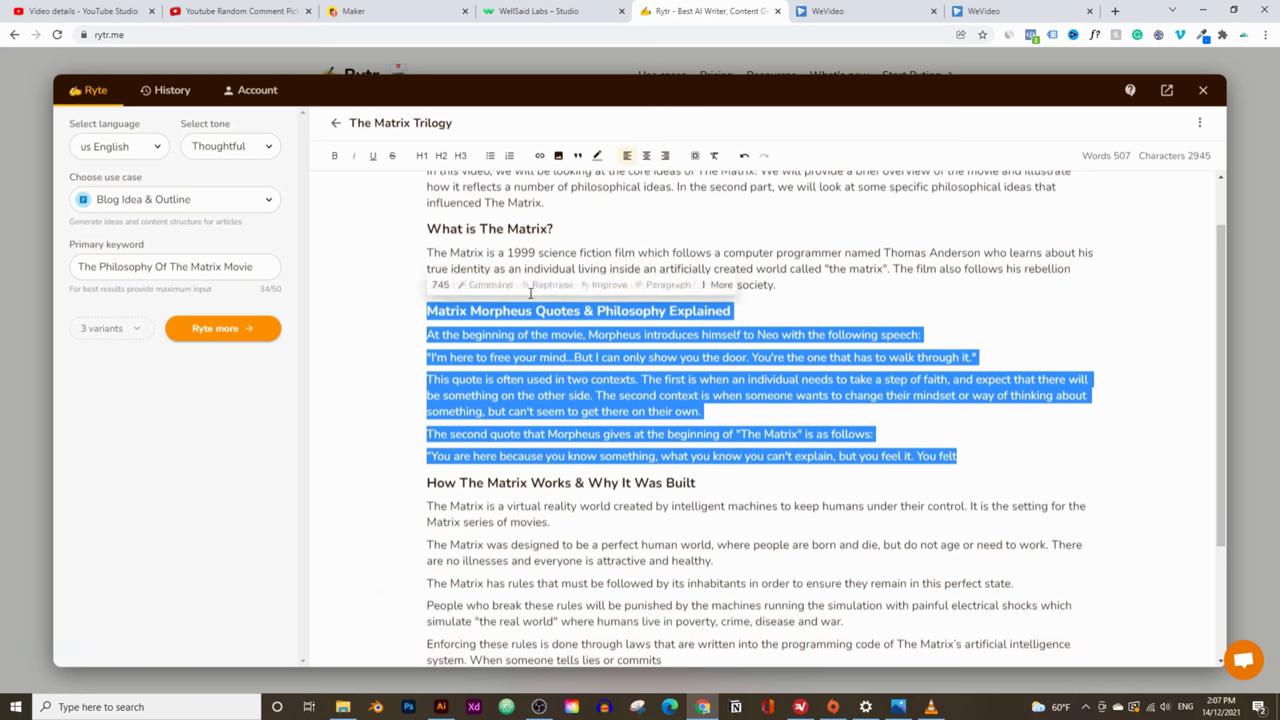
{"action": "left_click", "coordinate": [906, 433]}
{"action": "left_click_drag", "start_coordinate": [737, 403], "coordinate": [402, 311]}
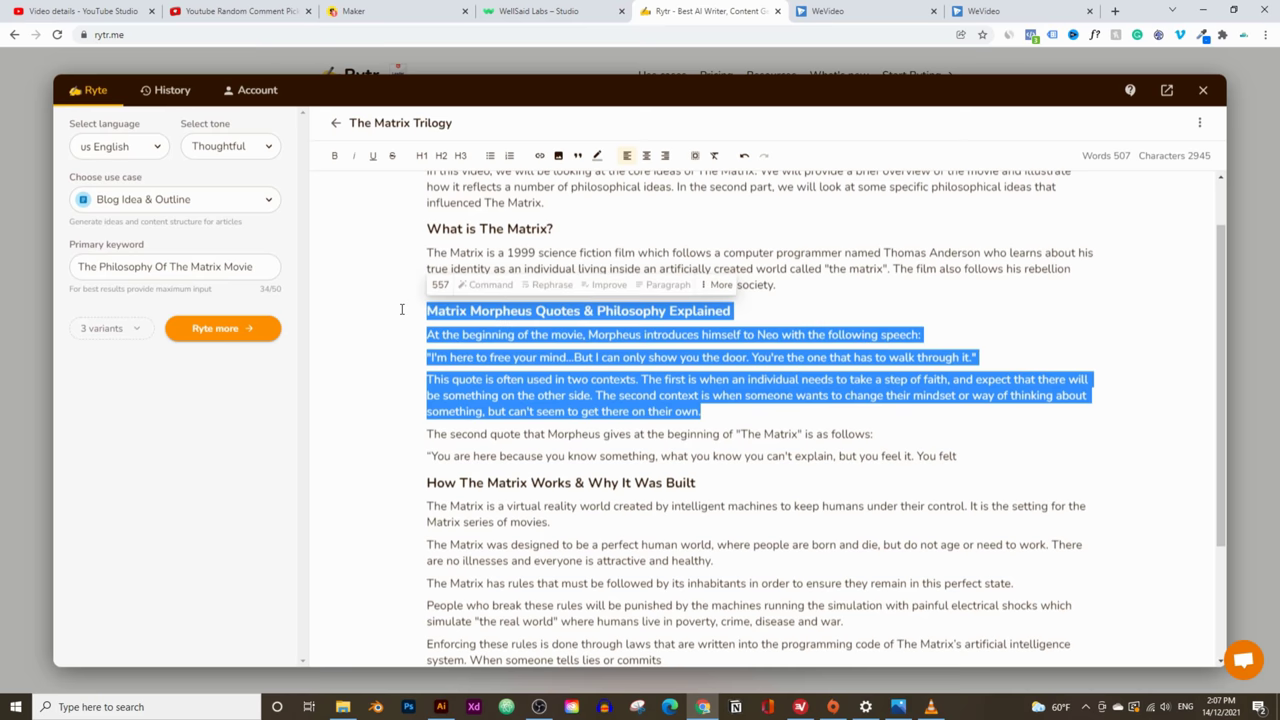
{"action": "left_click_drag", "start_coordinate": [980, 446], "coordinate": [947, 456]}
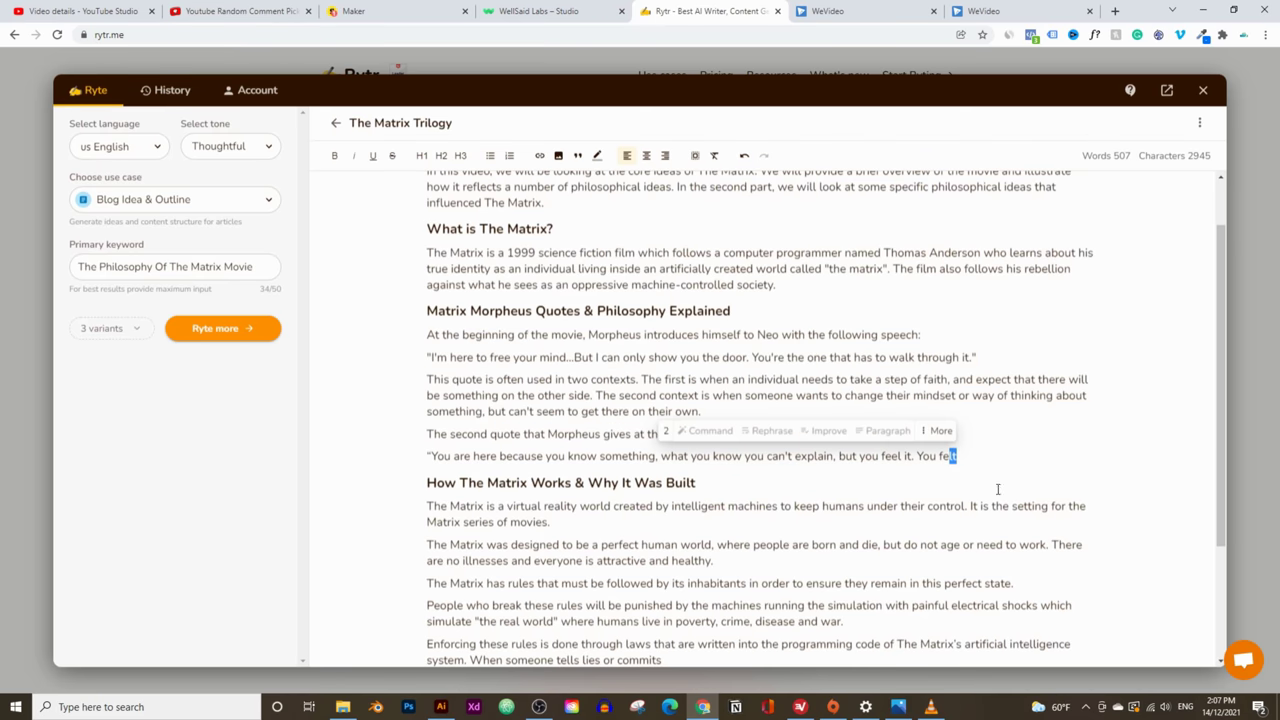
{"action": "left_click", "coordinate": [560, 12]}
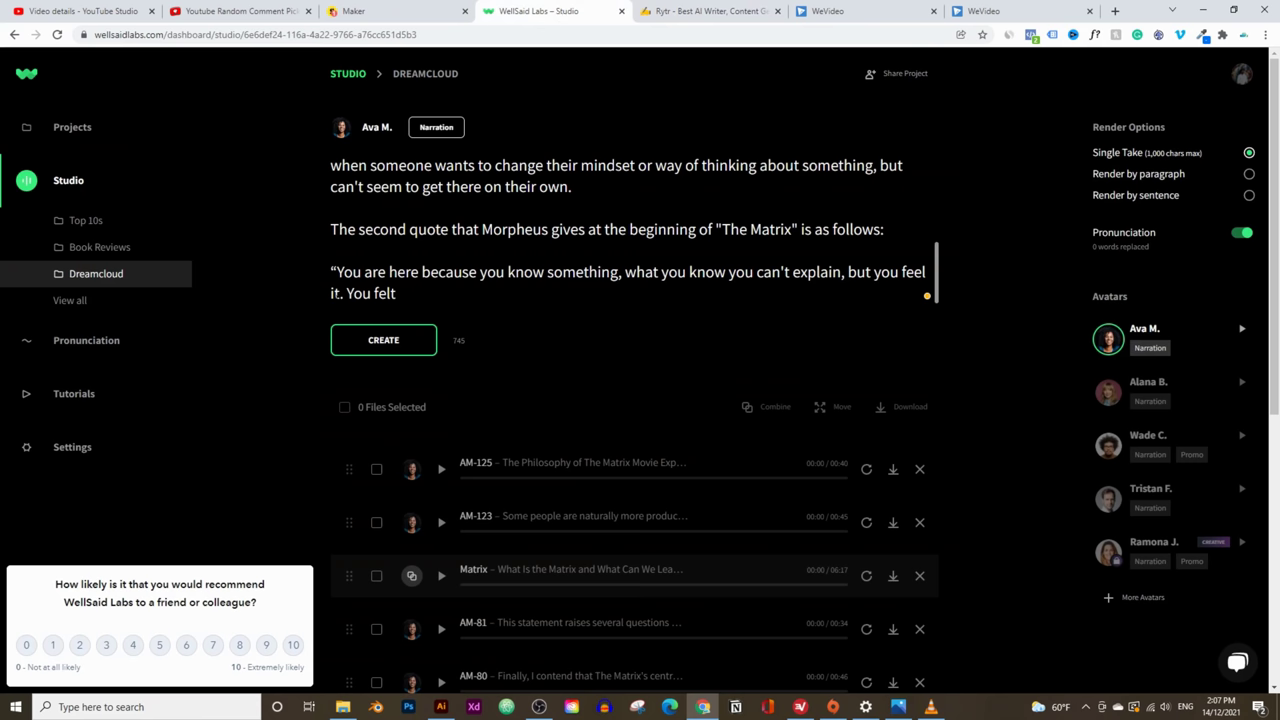
Delete the unfinished quote starting "You are here because you know something" from the end of the voiceover text
{"action": "key", "text": "ctrl+shift+Left"}
{"action": "key", "text": "ctrl+shift+Left"}
{"action": "key", "text": "BackSpace"}
{"action": "key", "text": "shift+Up"}
{"action": "key", "text": "shift+Home"}
{"action": "key", "text": "BackSpace"}
{"action": "key", "text": "BackSpace"}
{"action": "key", "text": "BackSpace"}
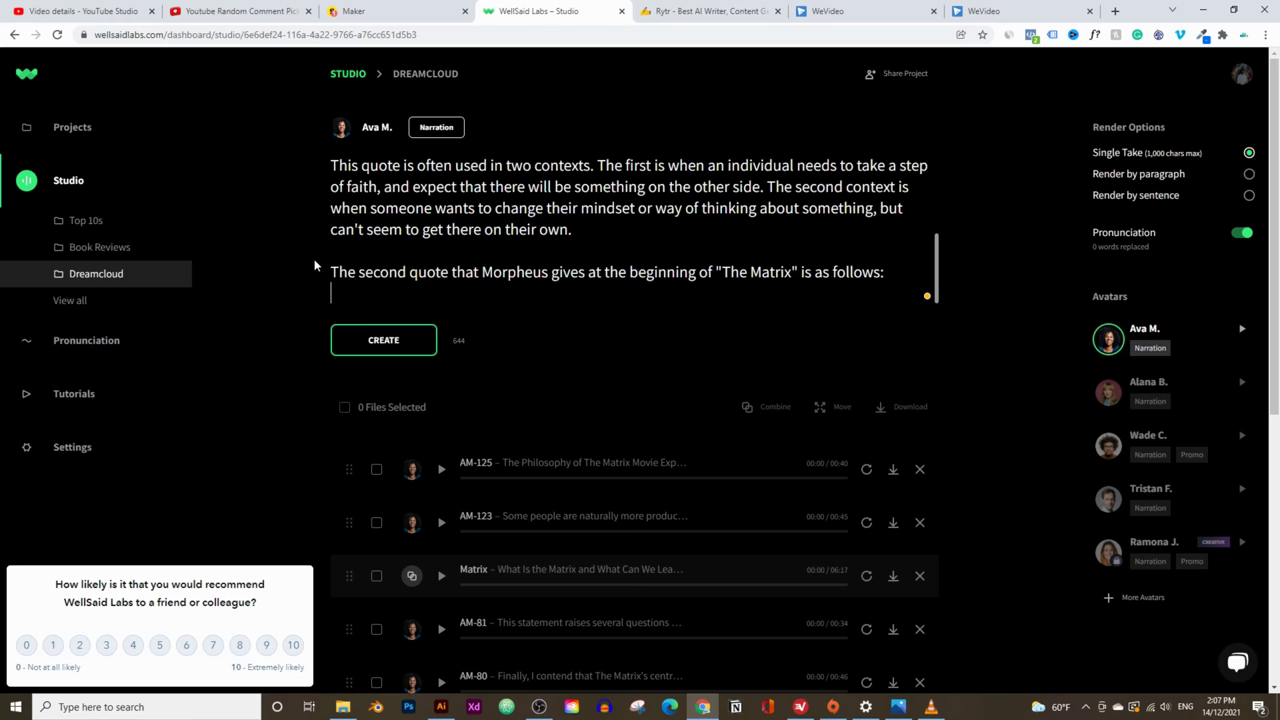
Remove the sentence introducing Morpheus's second quote and create a voiceover clip from the remaining text
{"action": "left_click_drag", "start_coordinate": [884, 296], "coordinate": [243, 303]}
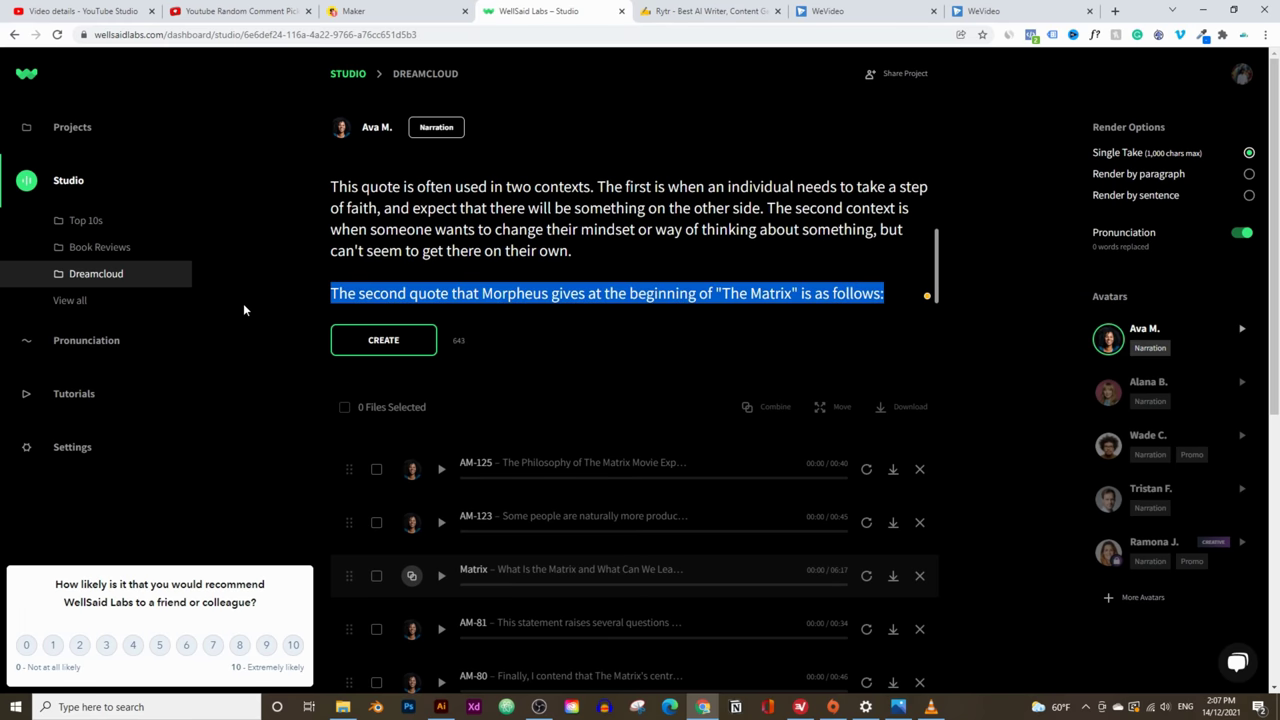
{"action": "key", "text": "BackSpace"}
{"action": "key", "text": "BackSpace"}
{"action": "key", "text": "BackSpace"}
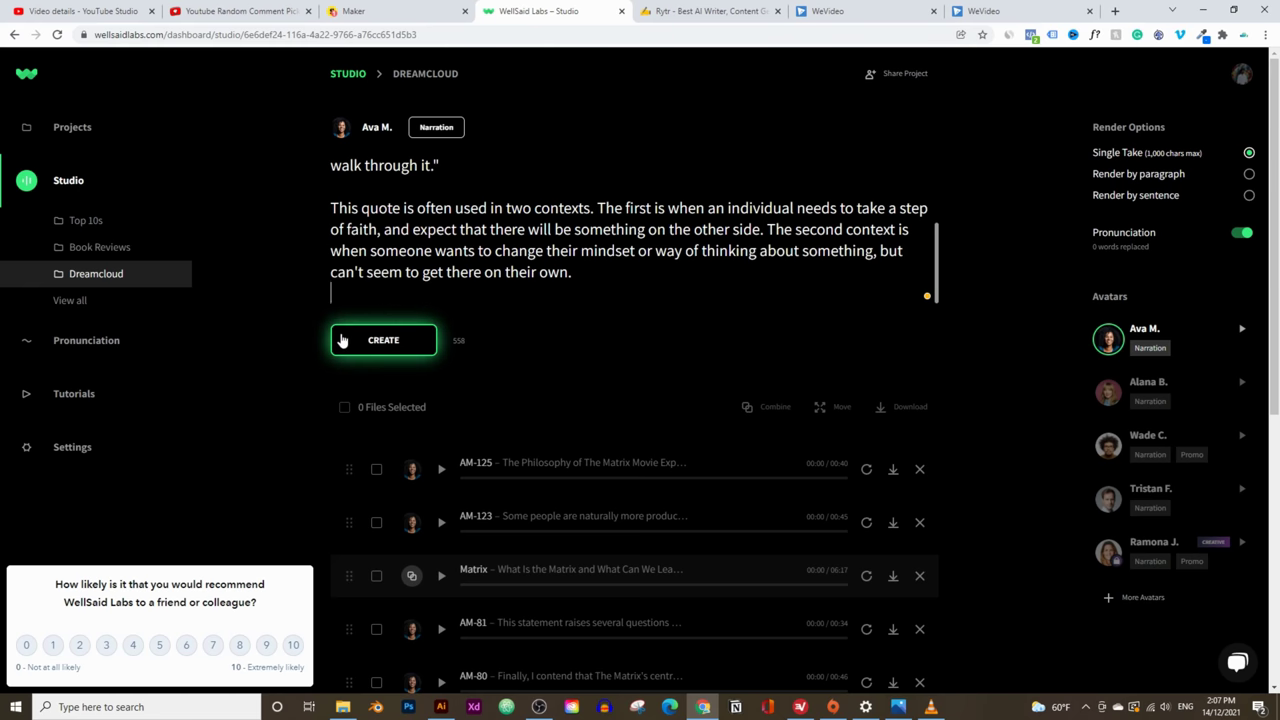
{"action": "left_click", "coordinate": [353, 344]}
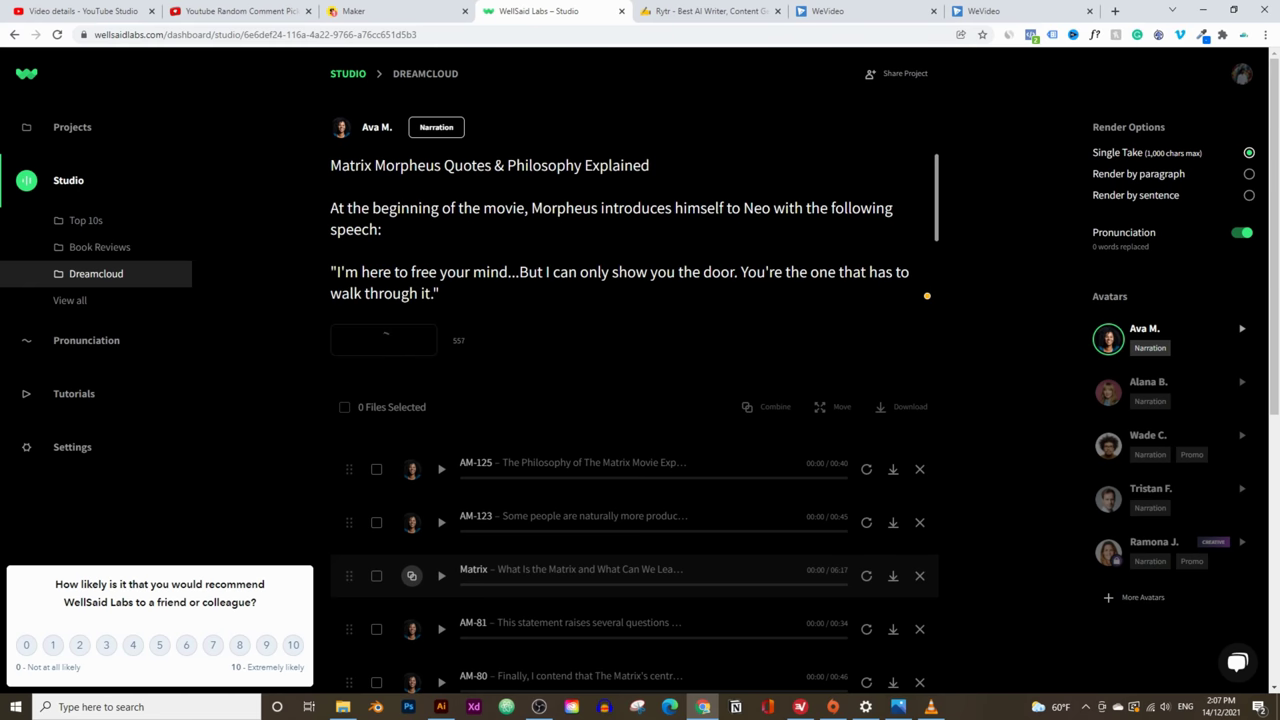
Copy Rytr's "How The Matrix Works & Why It Was Built" section up to "crime, disease and war." and return to WellSaid Labs
{"action": "left_click", "coordinate": [708, 11]}
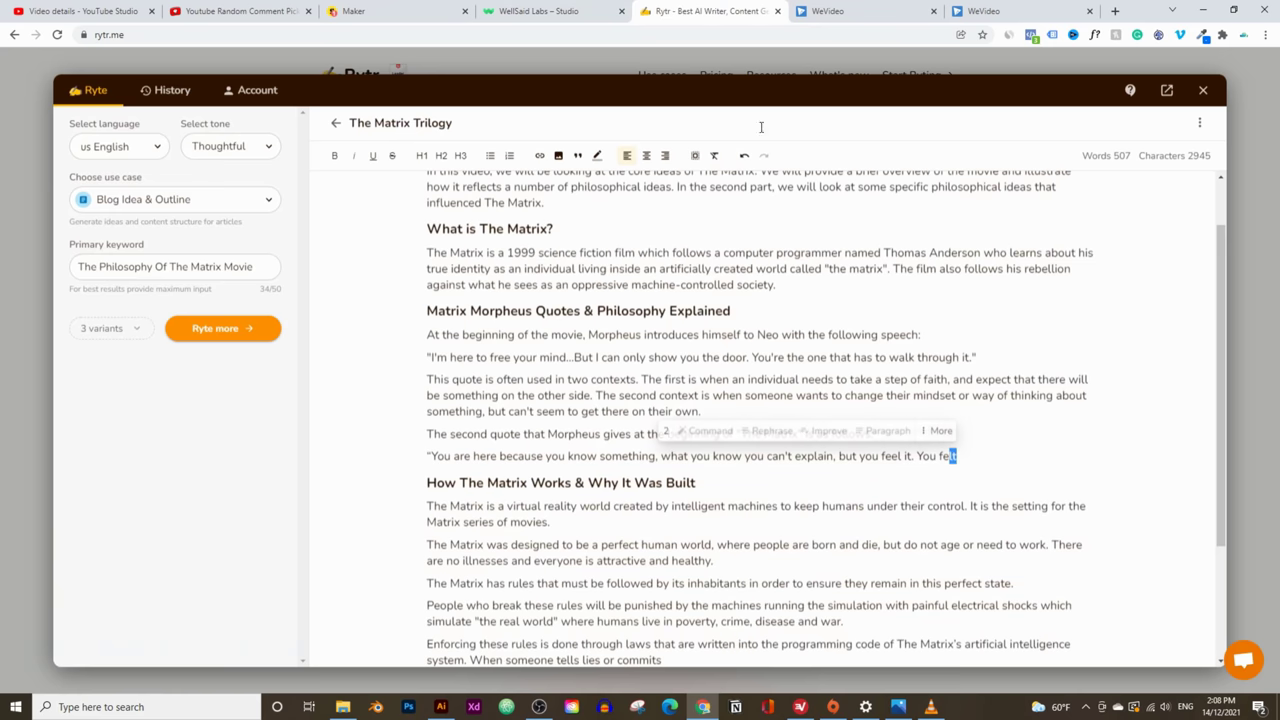
{"action": "scroll", "coordinate": [713, 415], "scroll_direction": "down", "scroll_amount": 3}
{"action": "left_click_drag", "start_coordinate": [410, 352], "coordinate": [844, 539]}
{"action": "left_click_drag", "start_coordinate": [696, 520], "coordinate": [476, 530]}
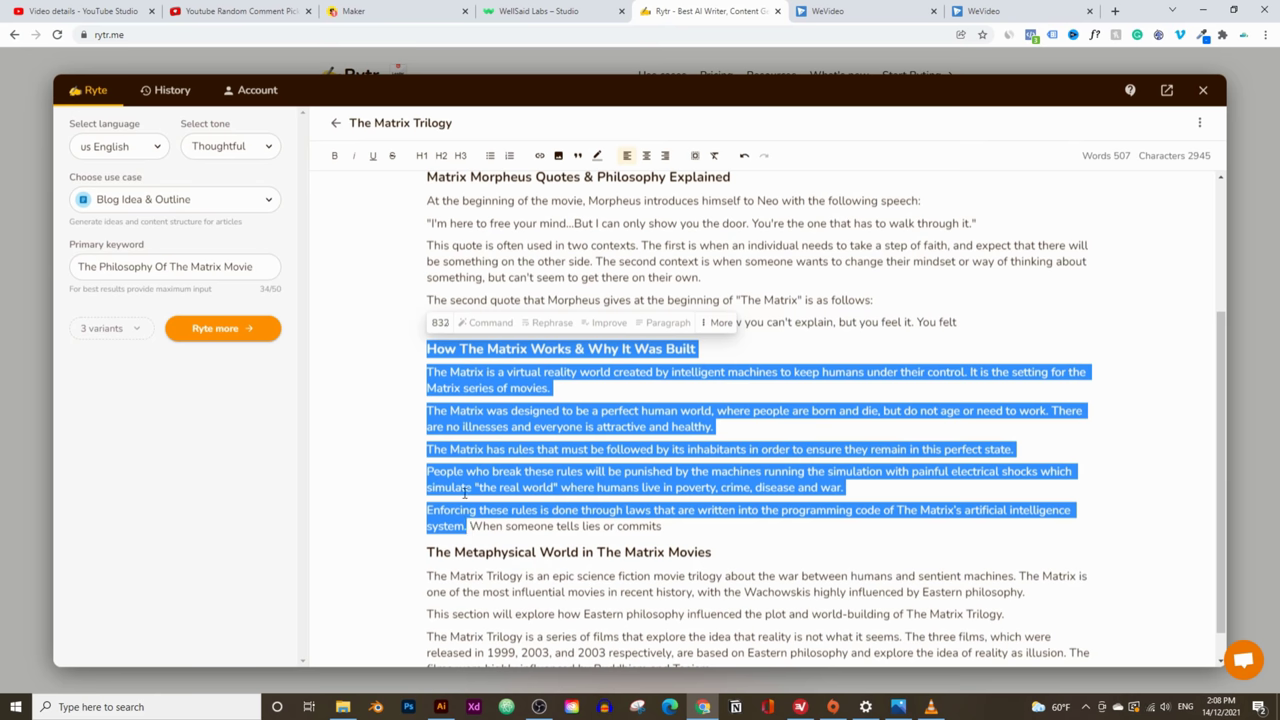
{"action": "left_click", "coordinate": [816, 489]}
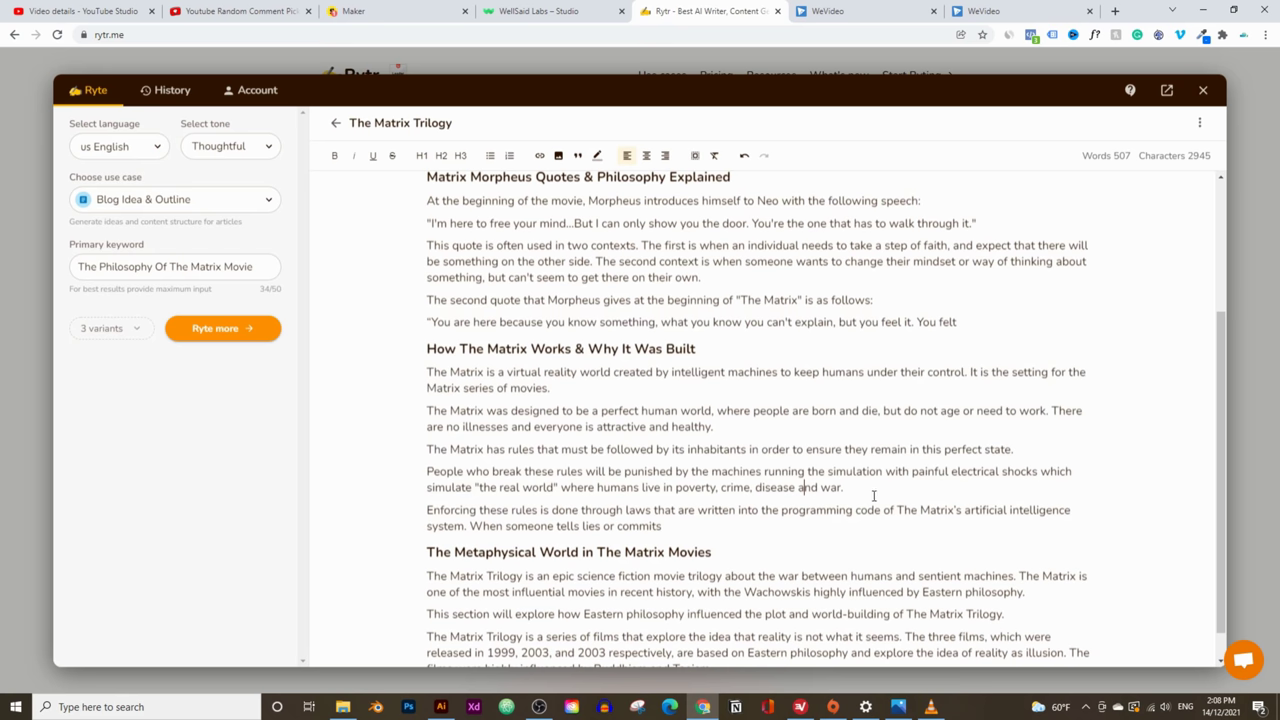
{"action": "left_click_drag", "start_coordinate": [846, 487], "coordinate": [390, 356]}
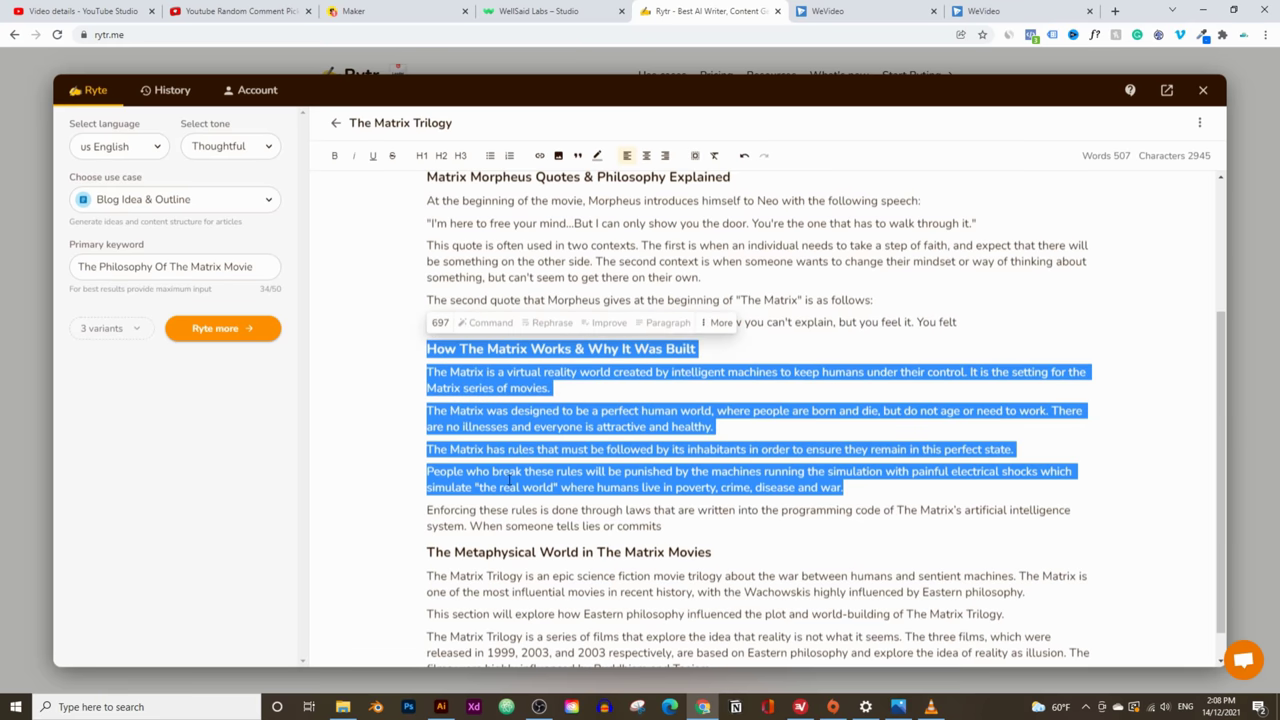
{"action": "right_click", "coordinate": [567, 476]}
{"action": "left_click", "coordinate": [632, 289]}
{"action": "right_click", "coordinate": [718, 465]}
{"action": "left_click", "coordinate": [783, 279]}
{"action": "left_click", "coordinate": [541, 12]}
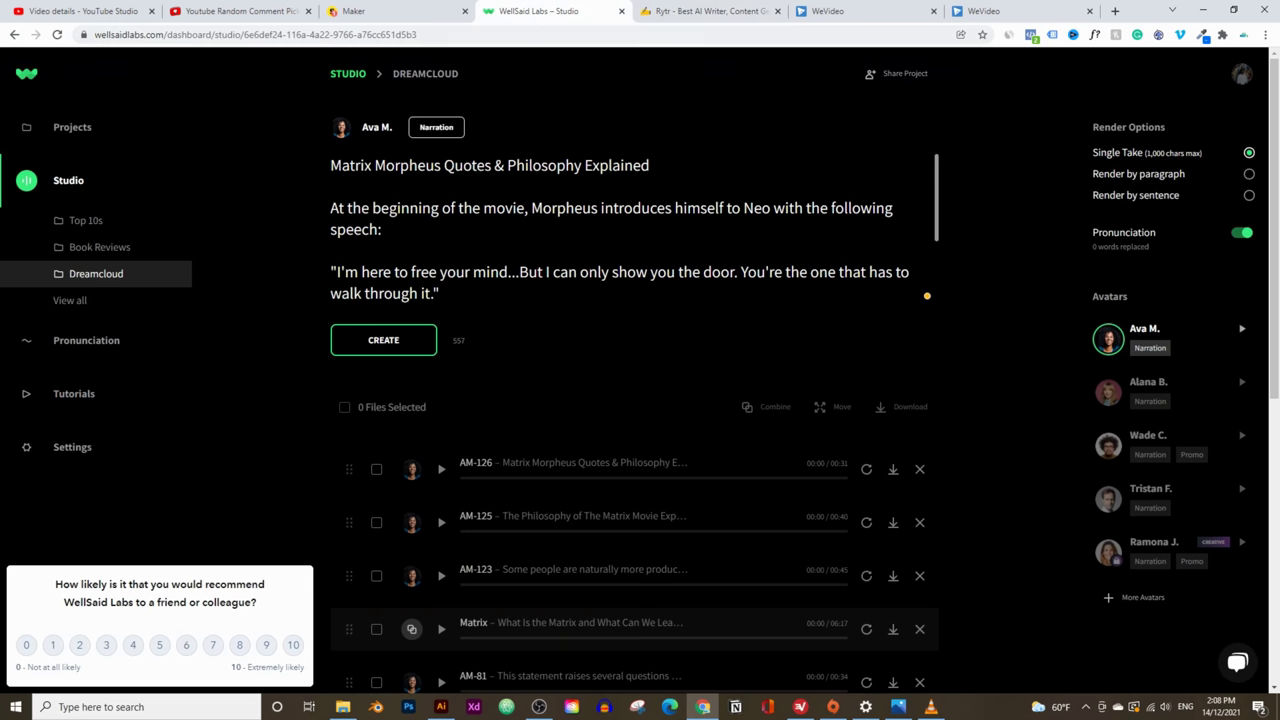
Replace the Morpheus text with the copied "How The Matrix Works & Why It Was Built" section and create a voiceover clip
{"action": "left_click_drag", "start_coordinate": [331, 165], "coordinate": [942, 482]}
{"action": "key", "text": "ctrl+v"}
{"action": "left_click", "coordinate": [388, 338]}
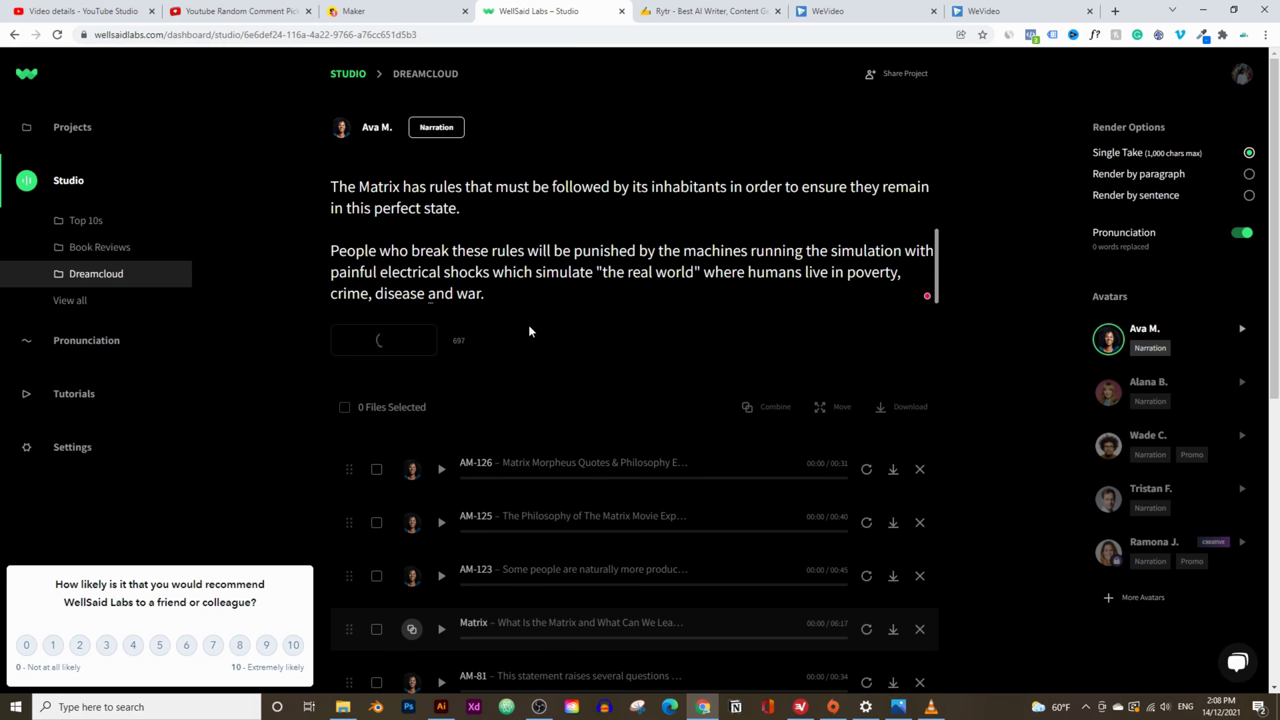
{"action": "scroll", "coordinate": [566, 546], "scroll_direction": "down", "scroll_amount": 1}
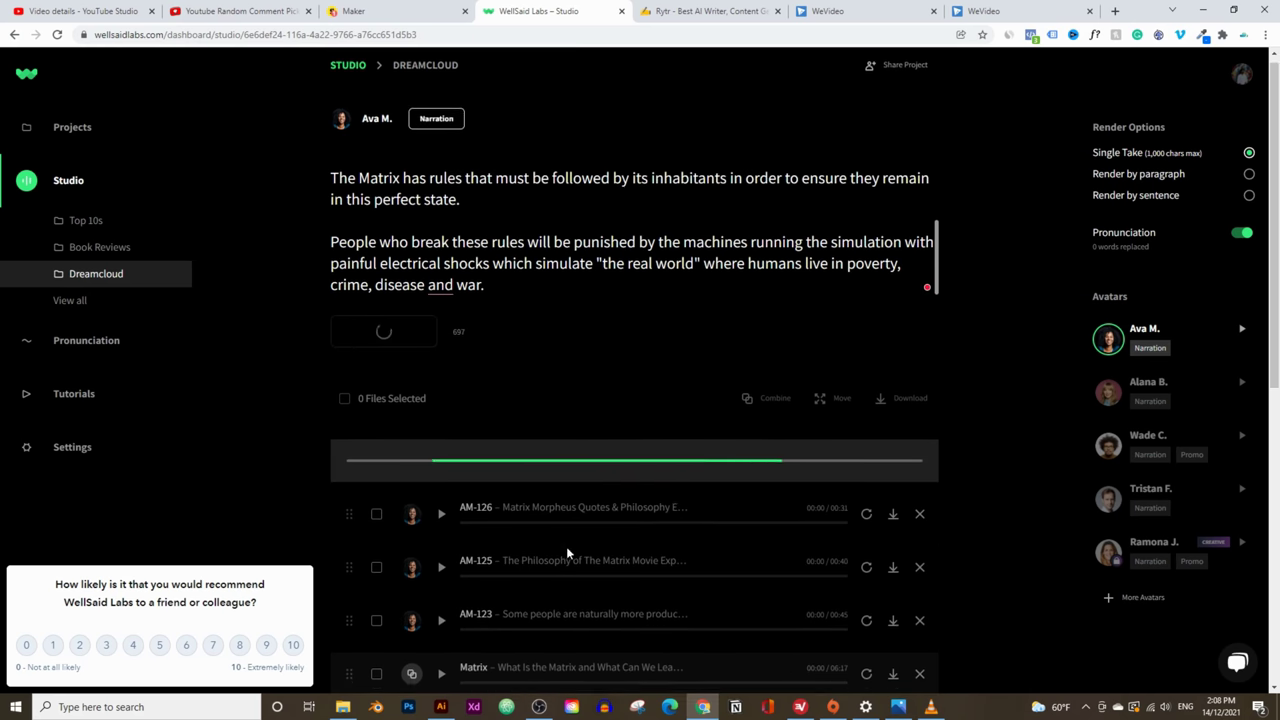
Copy the whole "The Metaphysical World in The Matrix Movies" section from Rytr and return to WellSaid Labs
{"action": "key", "text": "ctrl+Tab"}
{"action": "scroll", "coordinate": [630, 503], "scroll_direction": "down", "scroll_amount": 1}
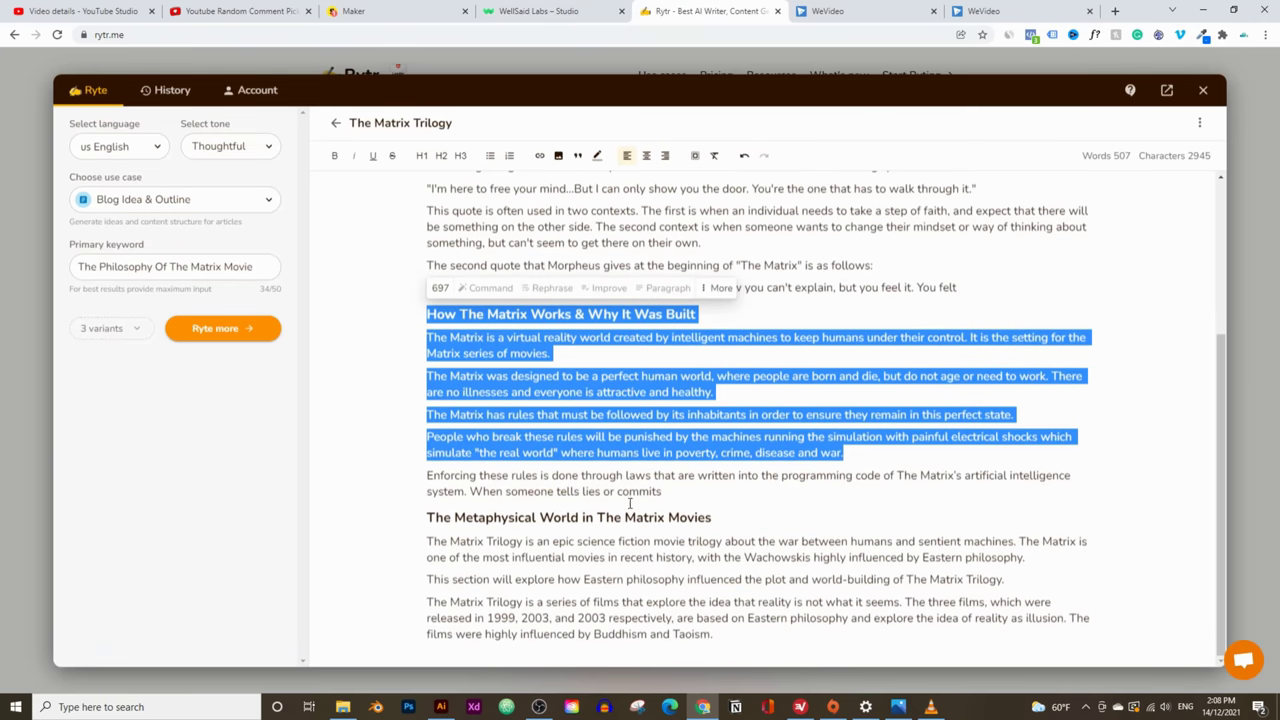
{"action": "left_click_drag", "start_coordinate": [728, 641], "coordinate": [385, 513]}
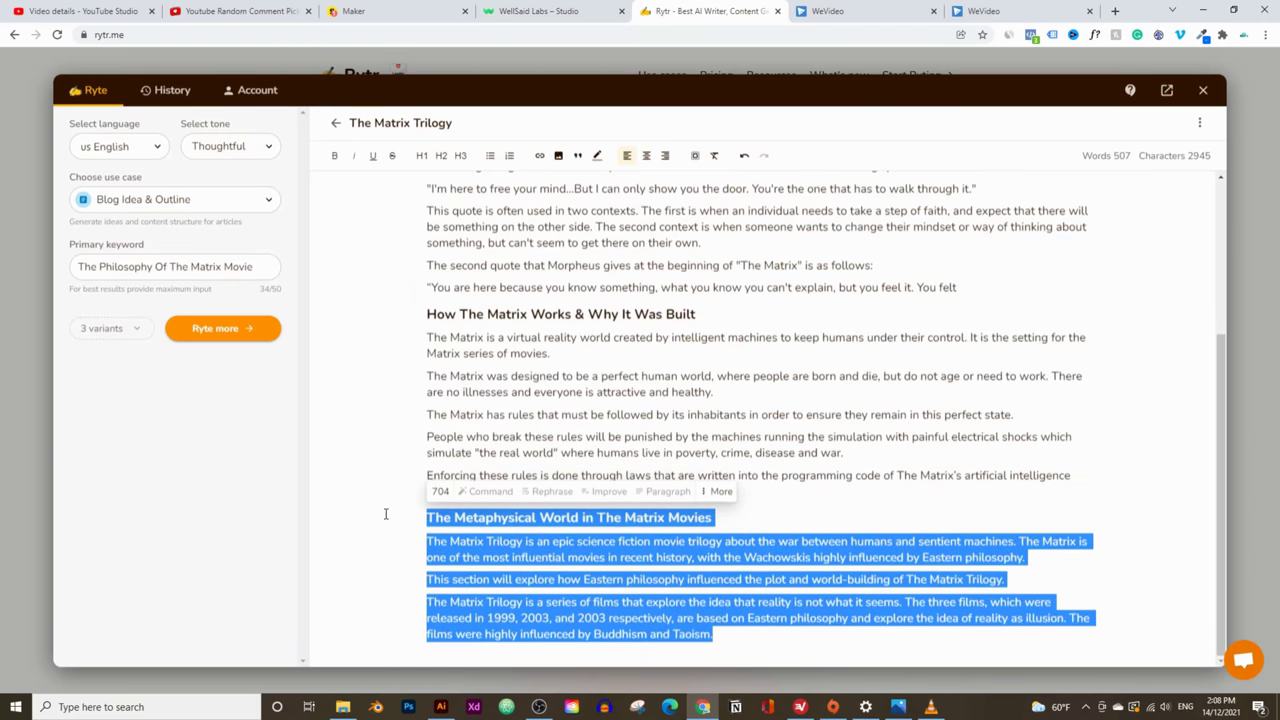
{"action": "left_click", "coordinate": [511, 18]}
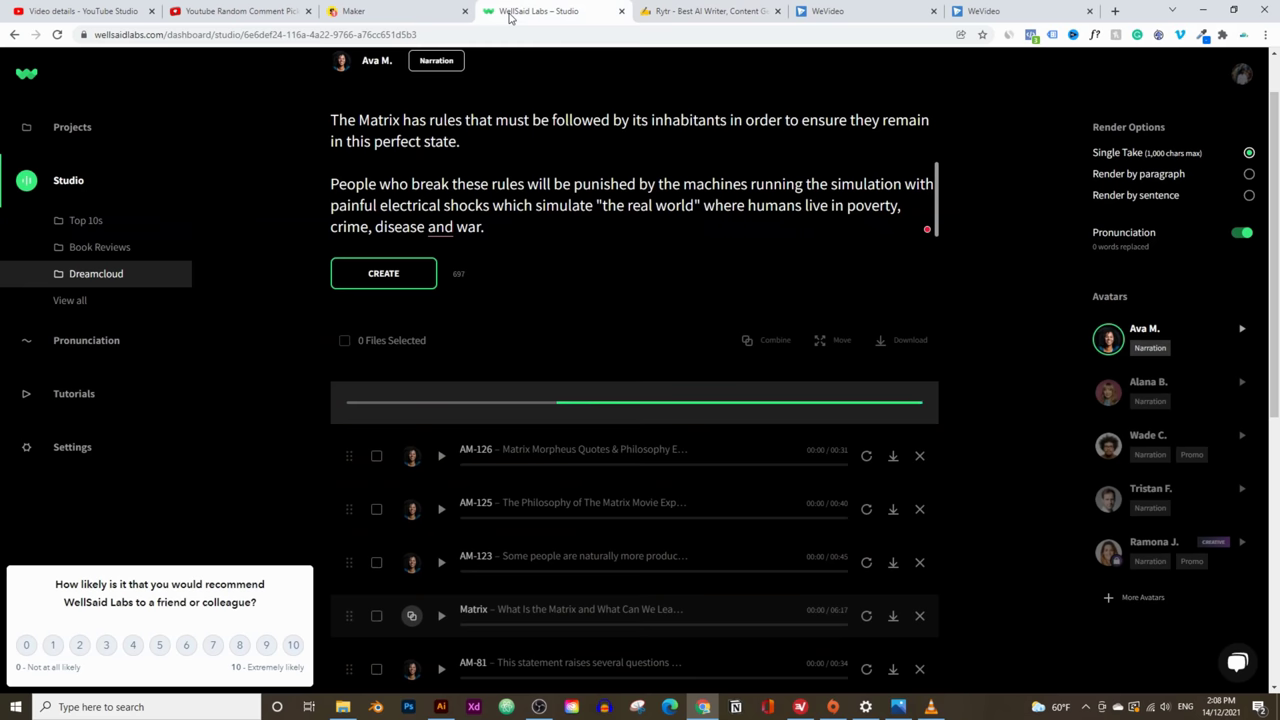
Add a full stop after the heading "How The Matrix Works & Why It Was Built" in the voiceover text
{"action": "scroll", "coordinate": [533, 458], "scroll_direction": "up", "scroll_amount": 1}
{"action": "scroll", "coordinate": [533, 458], "scroll_direction": "up", "scroll_amount": 1}
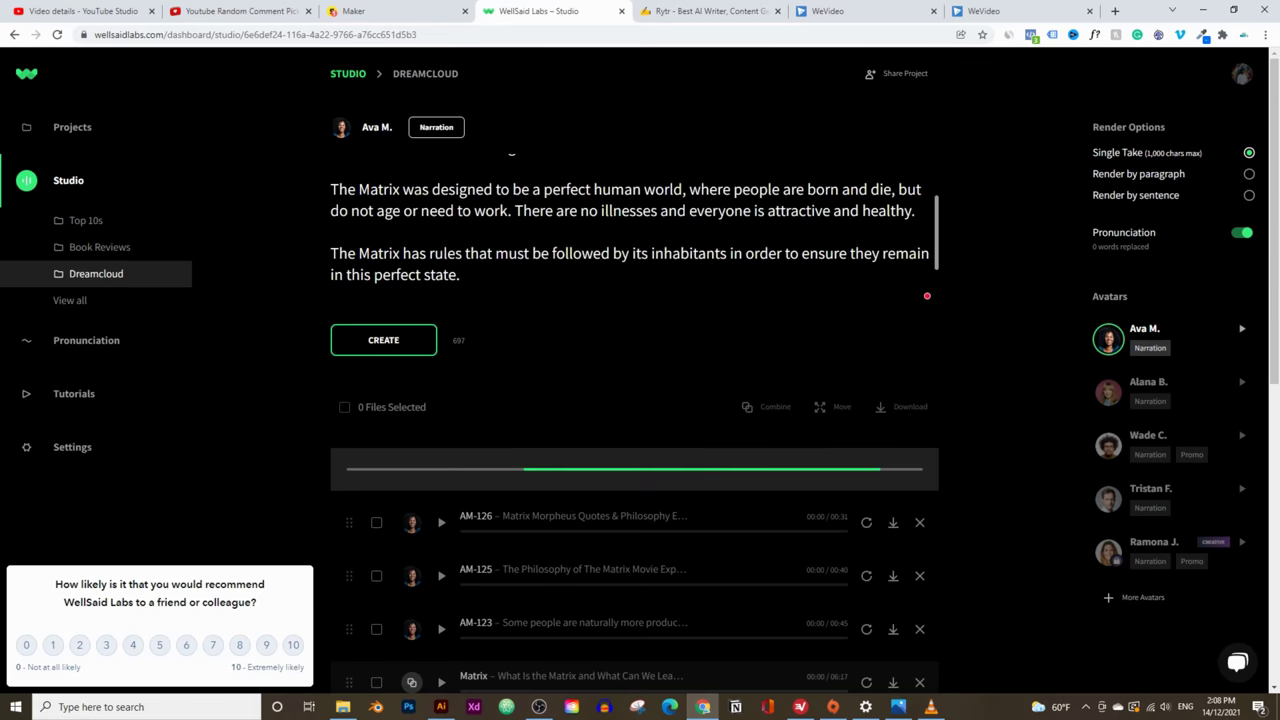
{"action": "scroll", "coordinate": [630, 230], "scroll_direction": "up", "scroll_amount": 5}
{"action": "left_click_drag", "start_coordinate": [331, 165], "coordinate": [460, 208]}
{"action": "scroll", "coordinate": [597, 272], "scroll_direction": "up", "scroll_amount": 5}
{"action": "left_click", "coordinate": [599, 165]}
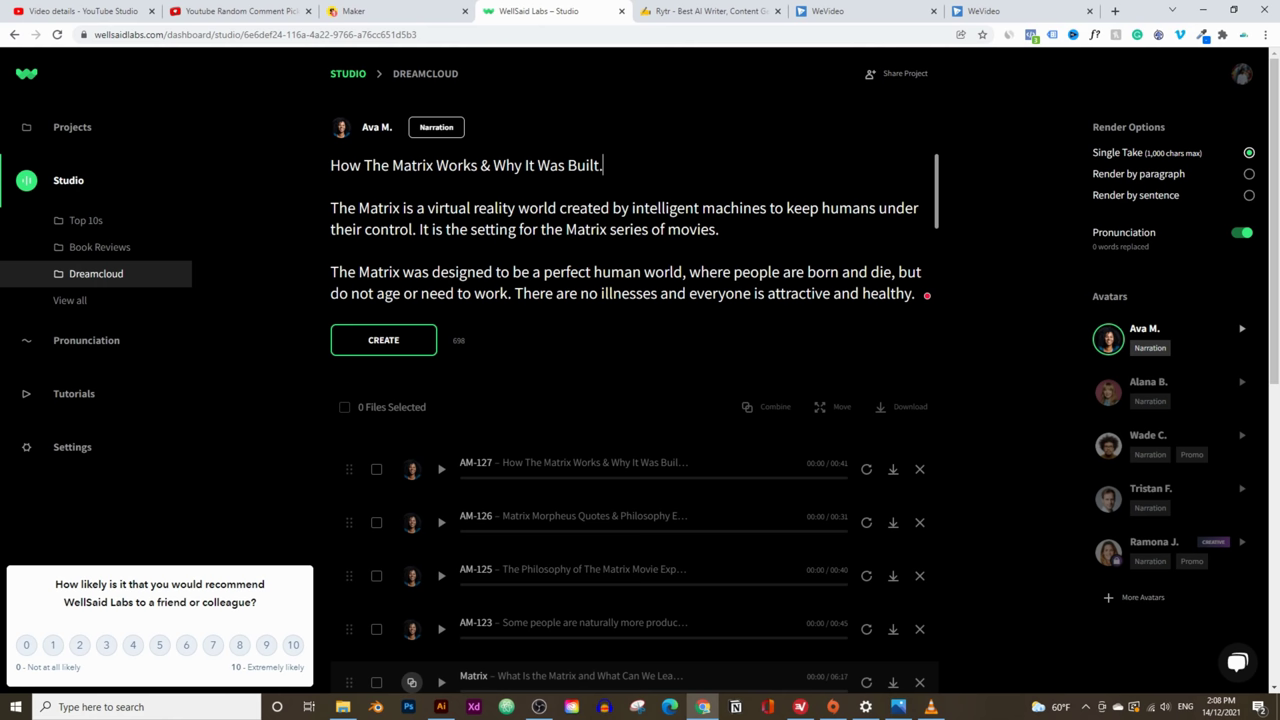
Replace the text with the copied "The Metaphysical World in The Matrix Movies" section and create a voiceover clip from it
{"action": "left_click_drag", "start_coordinate": [331, 165], "coordinate": [823, 367]}
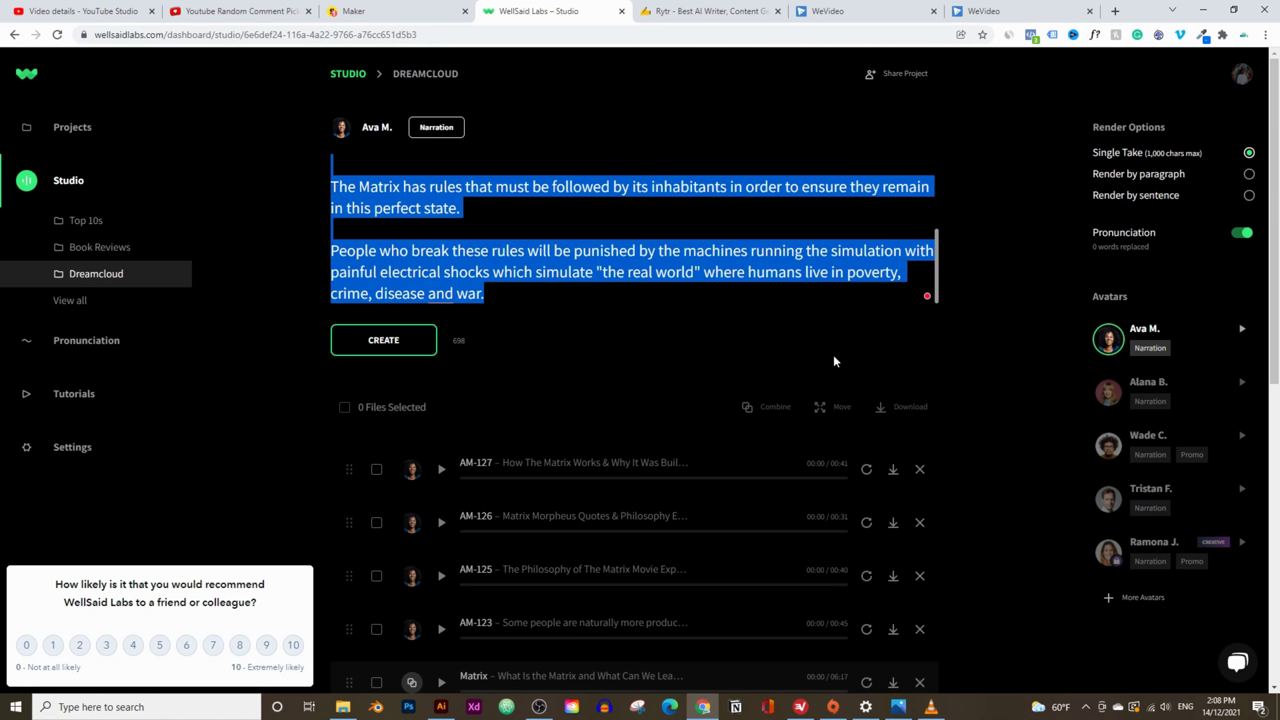
{"action": "key", "text": "ctrl+v"}
{"action": "left_click", "coordinate": [350, 340]}
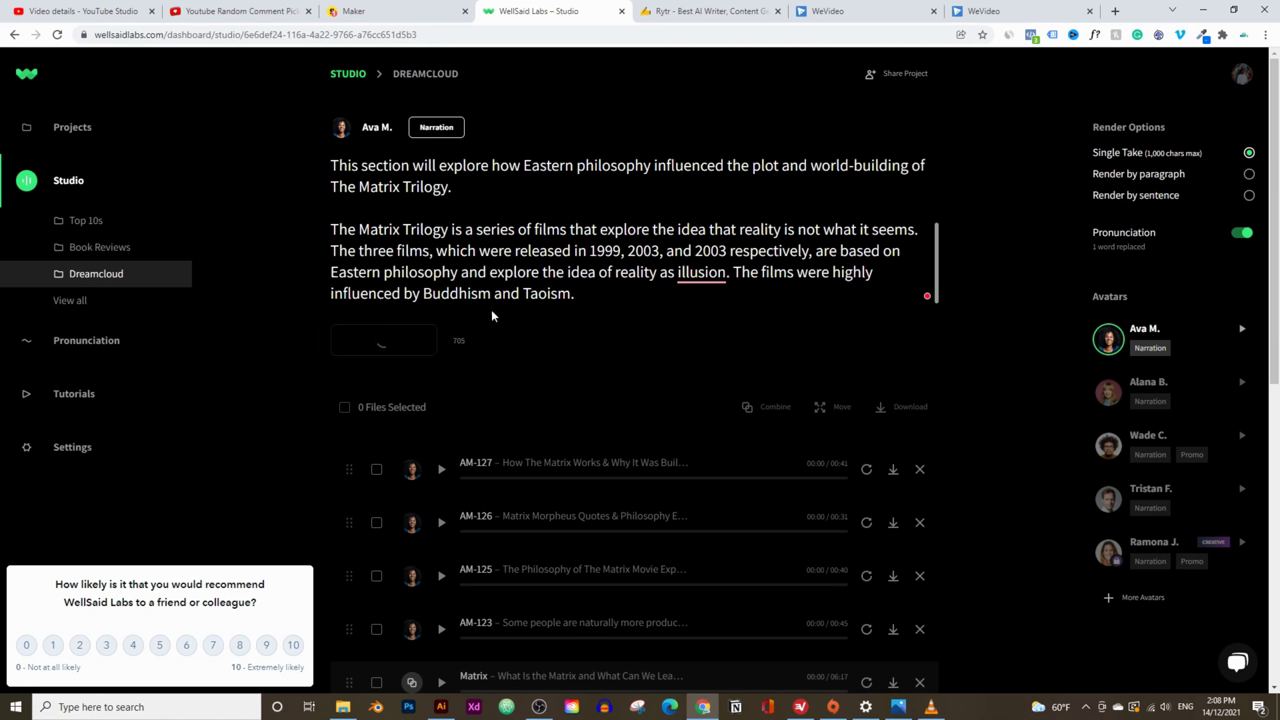
{"action": "scroll", "coordinate": [614, 358], "scroll_direction": "down", "scroll_amount": 2}
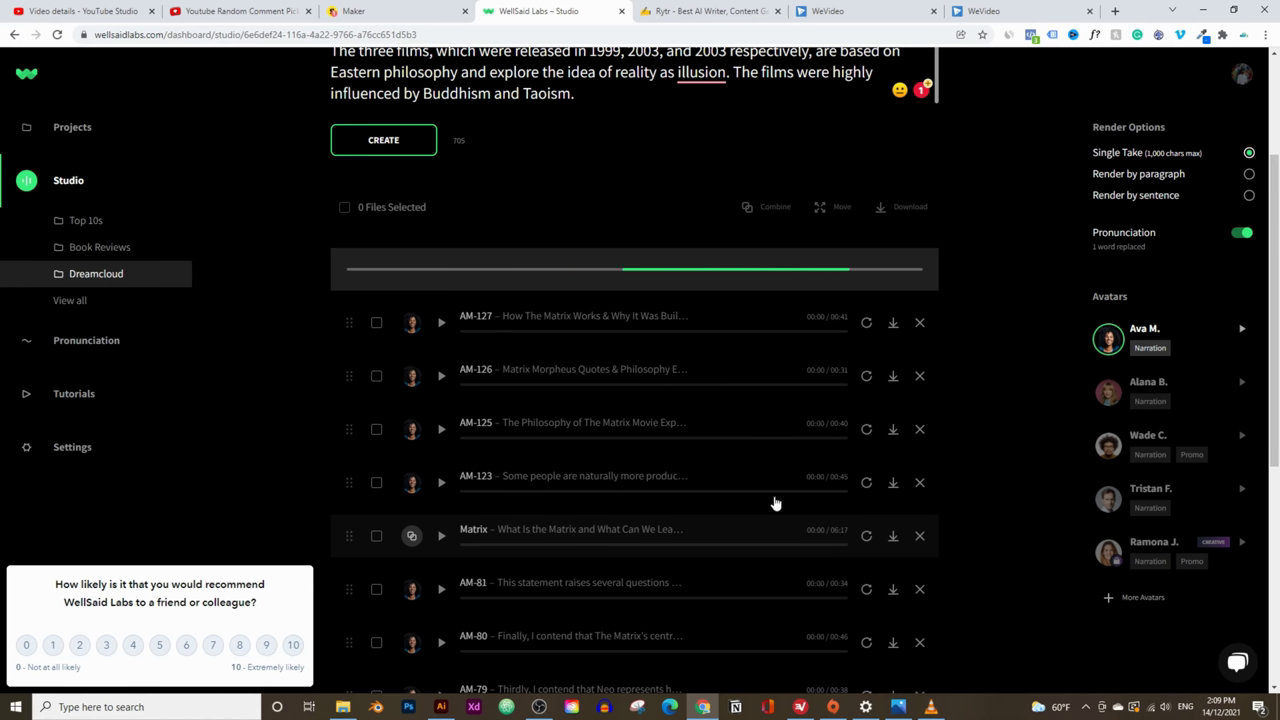
Select the voiceover clips AM-123, AM-125, AM-126, AM-127 and AM-128 in the Dreamcloud project
{"action": "left_click", "coordinate": [377, 484]}
{"action": "left_click", "coordinate": [376, 430]}
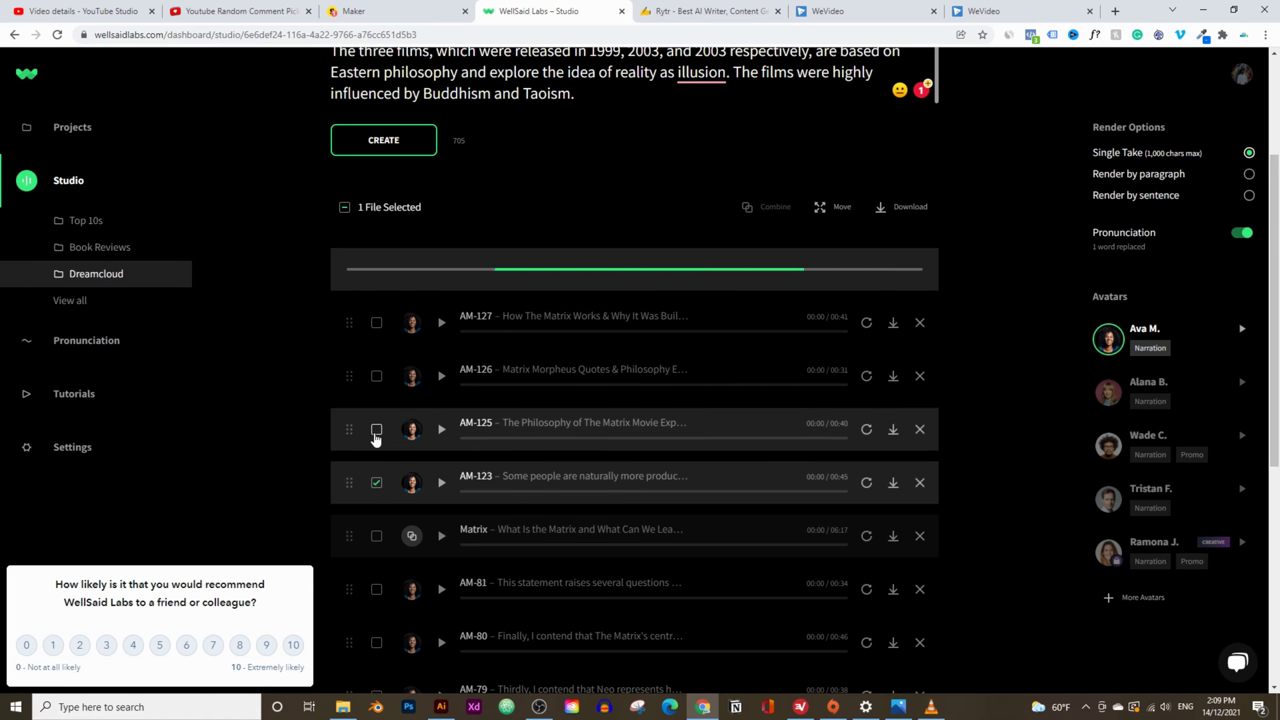
{"action": "left_click", "coordinate": [376, 376]}
{"action": "left_click", "coordinate": [376, 322]}
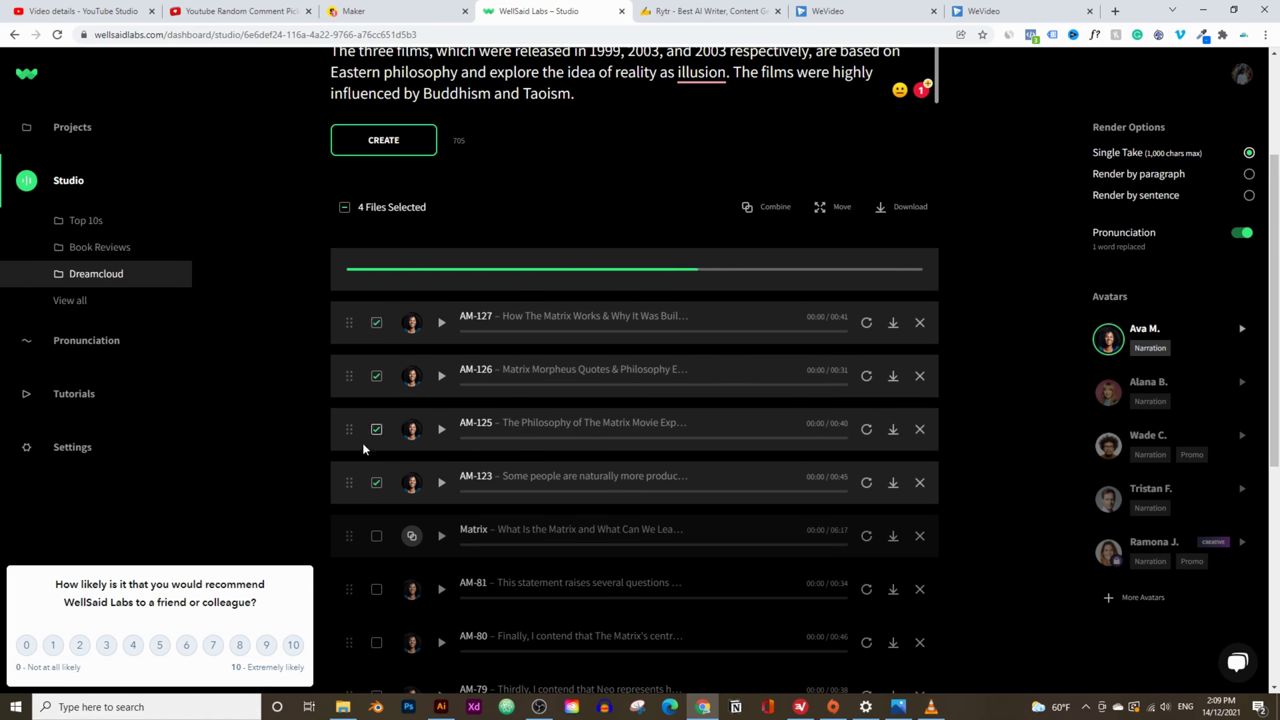
{"action": "scroll", "coordinate": [362, 442], "scroll_direction": "up", "scroll_amount": 1}
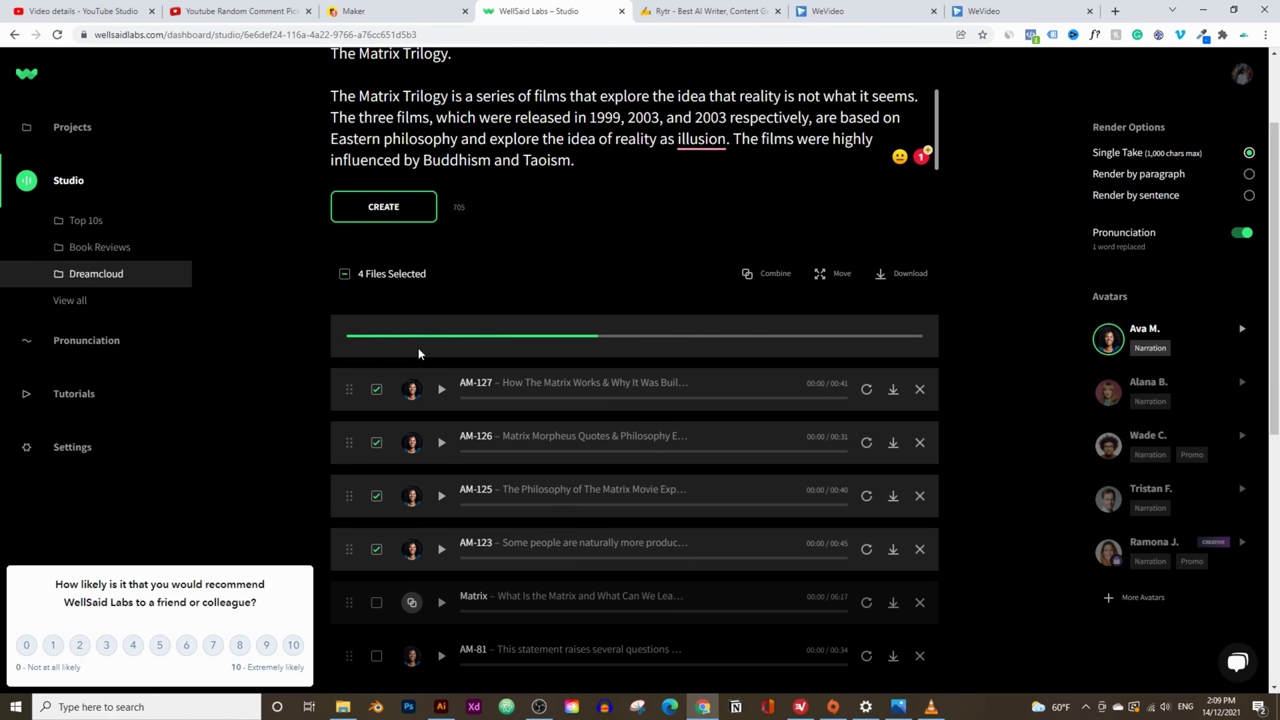
{"action": "scroll", "coordinate": [426, 423], "scroll_direction": "up", "scroll_amount": 1}
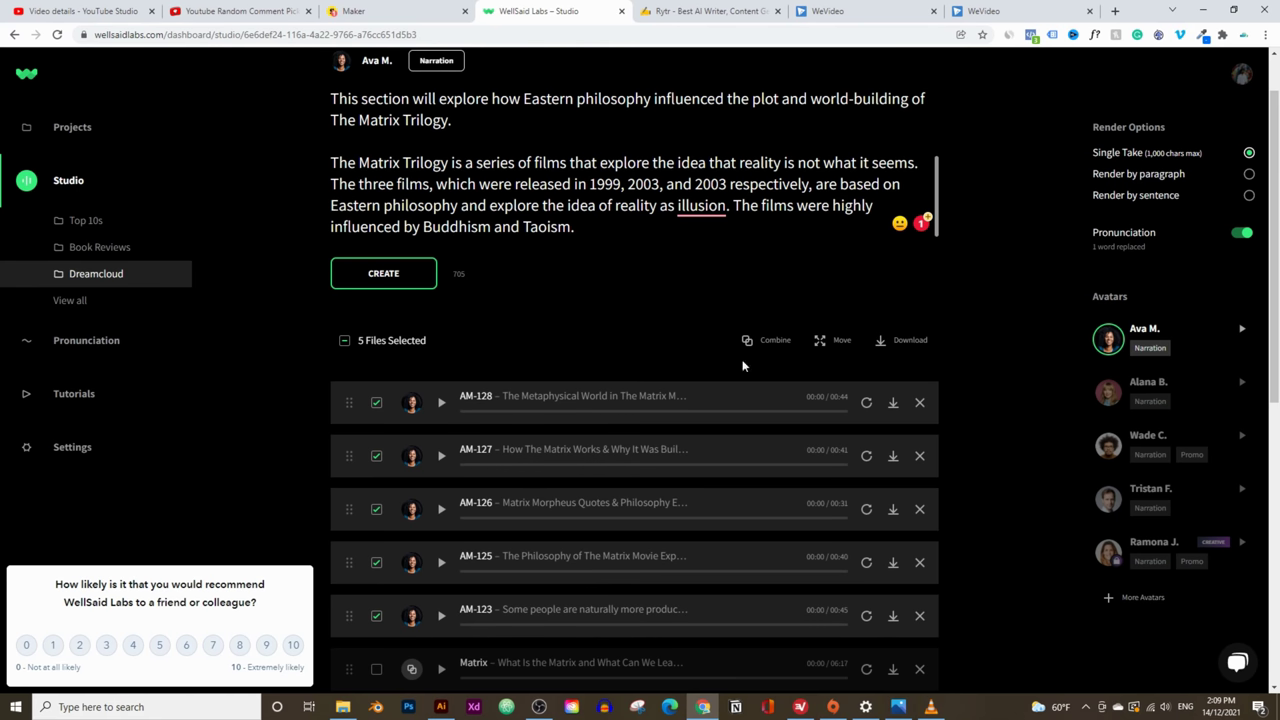
Combine the selected clips into one named "The Matrix Philosophy" with Natural (0.8 seconds) pausing
{"action": "left_click", "coordinate": [766, 342]}
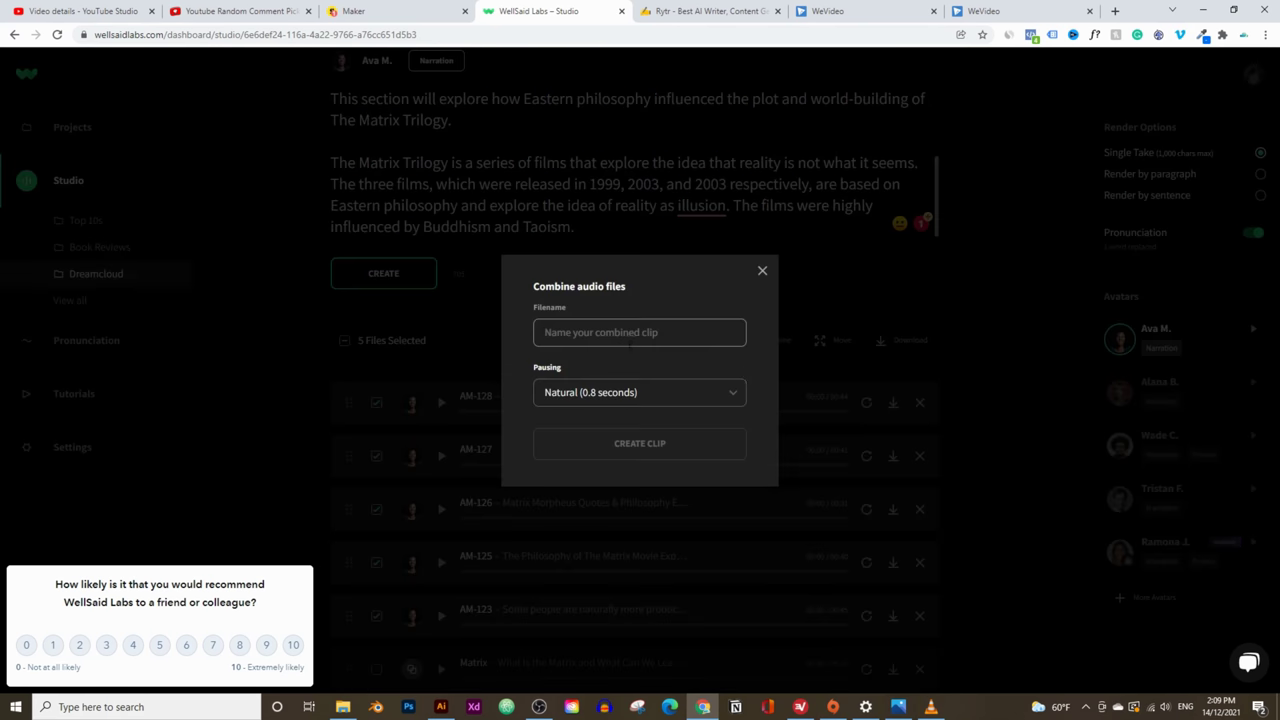
{"action": "type", "text": "The Matrix Philosophy"}
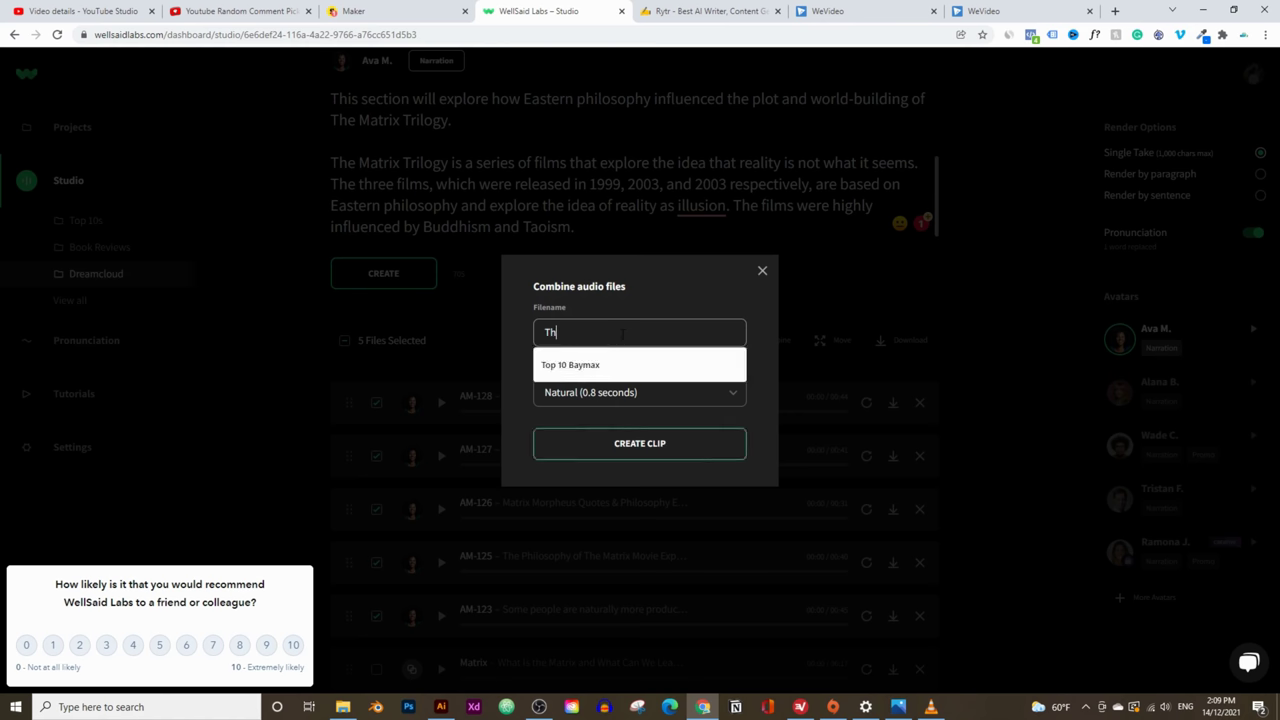
{"action": "left_click", "coordinate": [574, 400]}
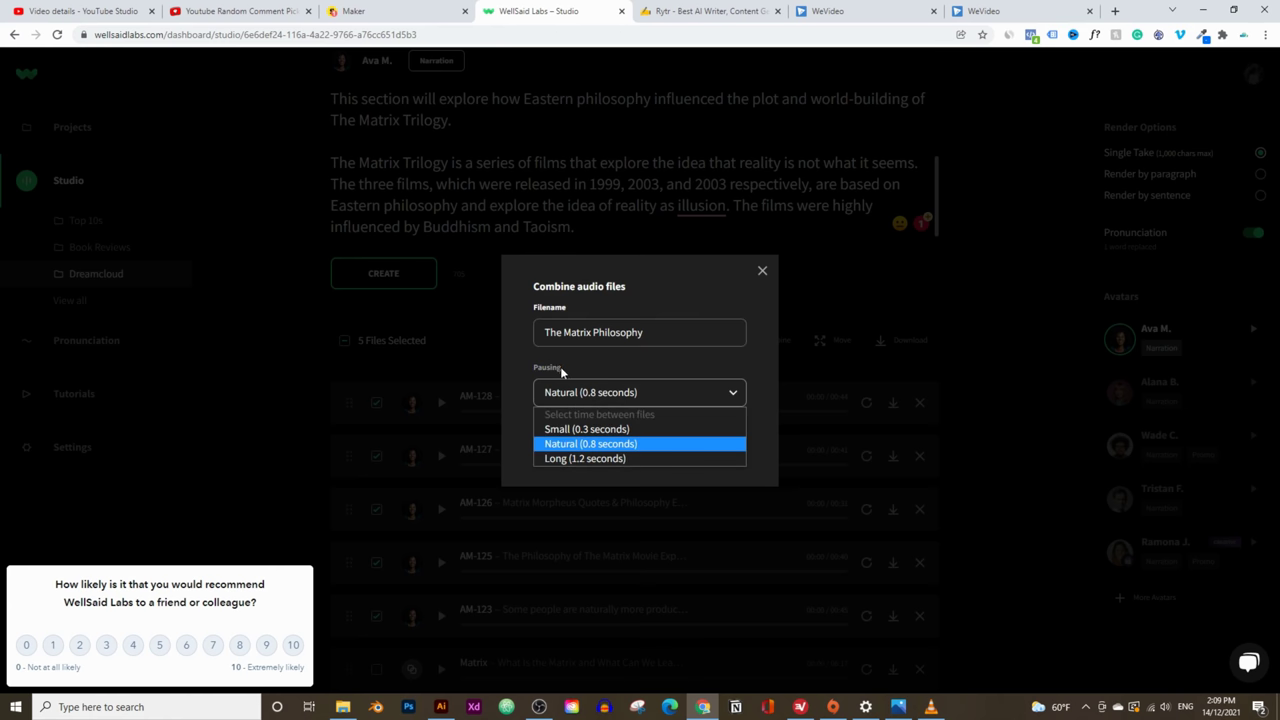
{"action": "left_click", "coordinate": [580, 443]}
{"action": "left_click", "coordinate": [686, 443]}
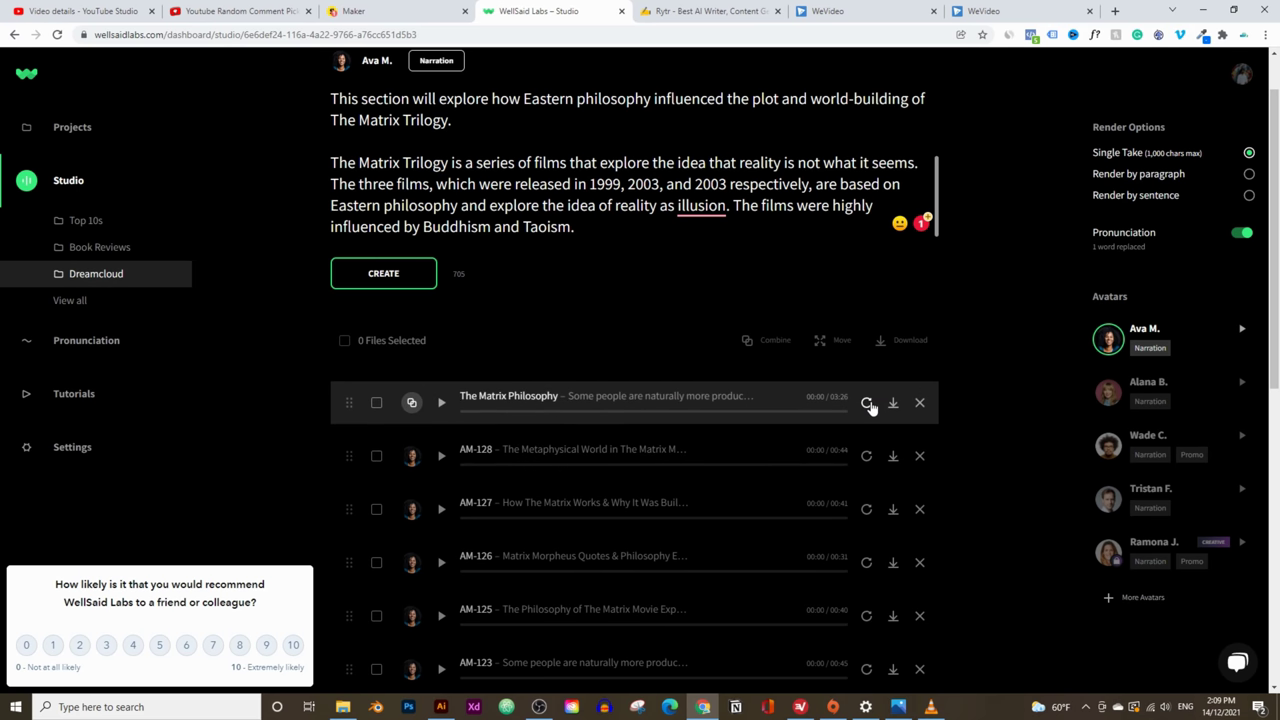
Play part of the combined clip "The Matrix Philosophy" while checking the system volume and the audio levels in OBS
{"action": "left_click", "coordinate": [440, 404]}
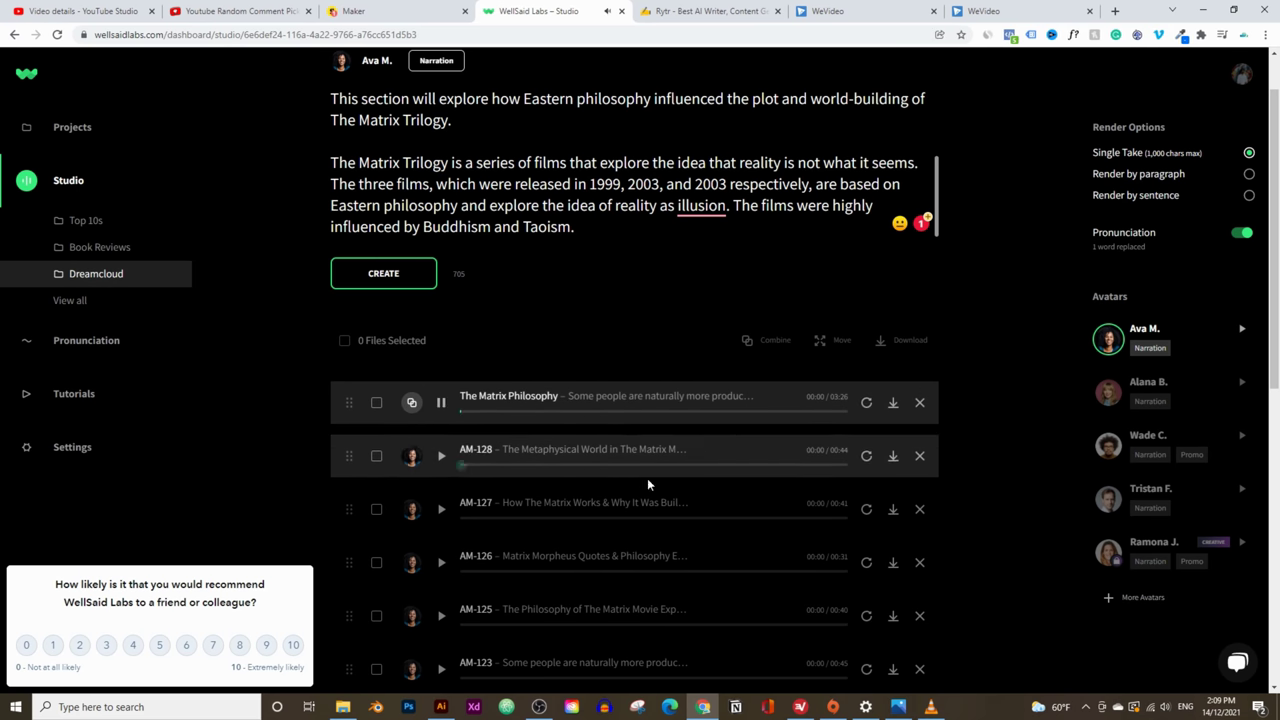
{"action": "left_click", "coordinate": [1165, 706]}
{"action": "left_click_drag", "start_coordinate": [1173, 675], "coordinate": [1202, 675]}
{"action": "left_click", "coordinate": [538, 707]}
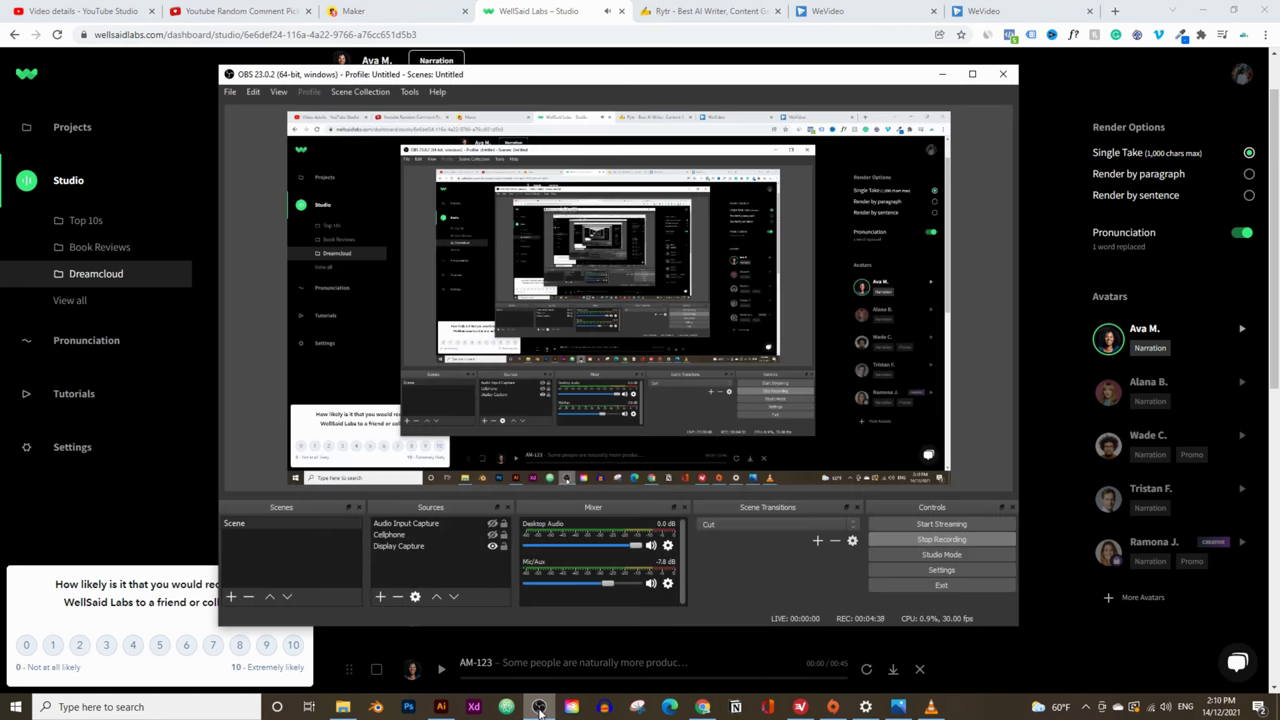
{"action": "left_click", "coordinate": [538, 707]}
{"action": "left_click", "coordinate": [441, 402]}
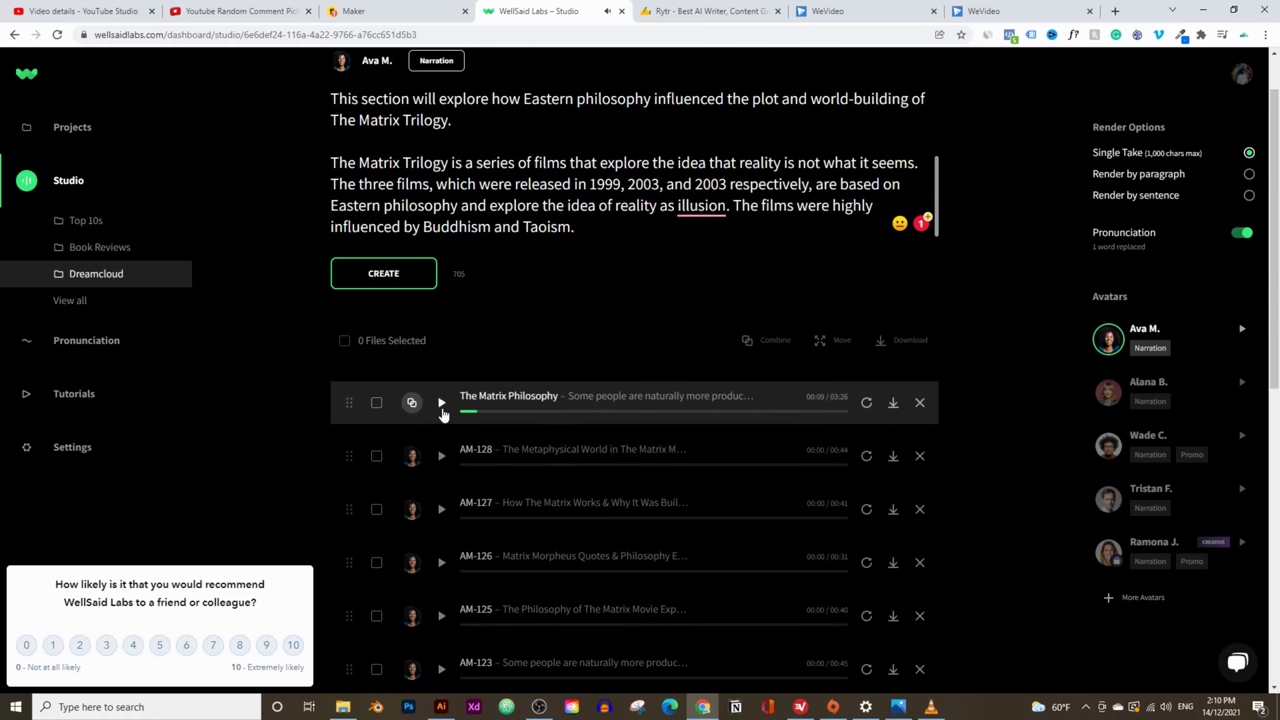
{"action": "left_click", "coordinate": [539, 707]}
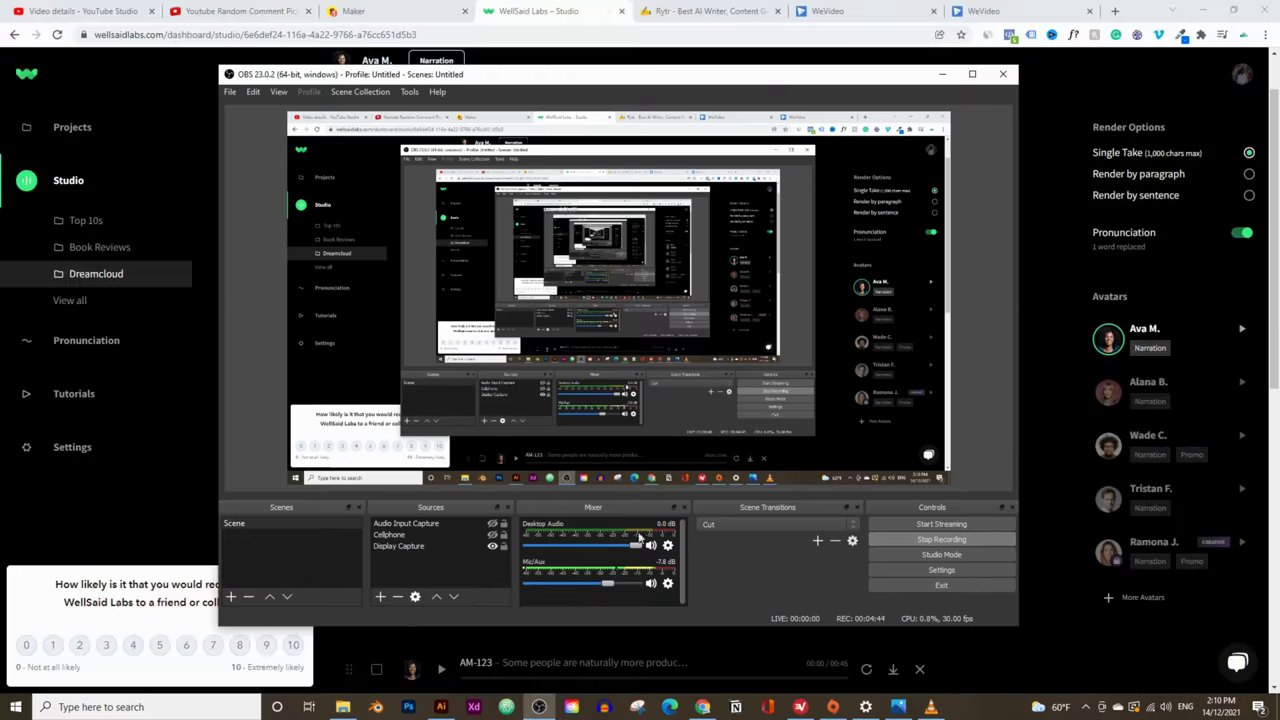
Check the desktop and microphone audio levels in OBS, then return to the Dreamcloud clip list
{"action": "left_click", "coordinate": [941, 74]}
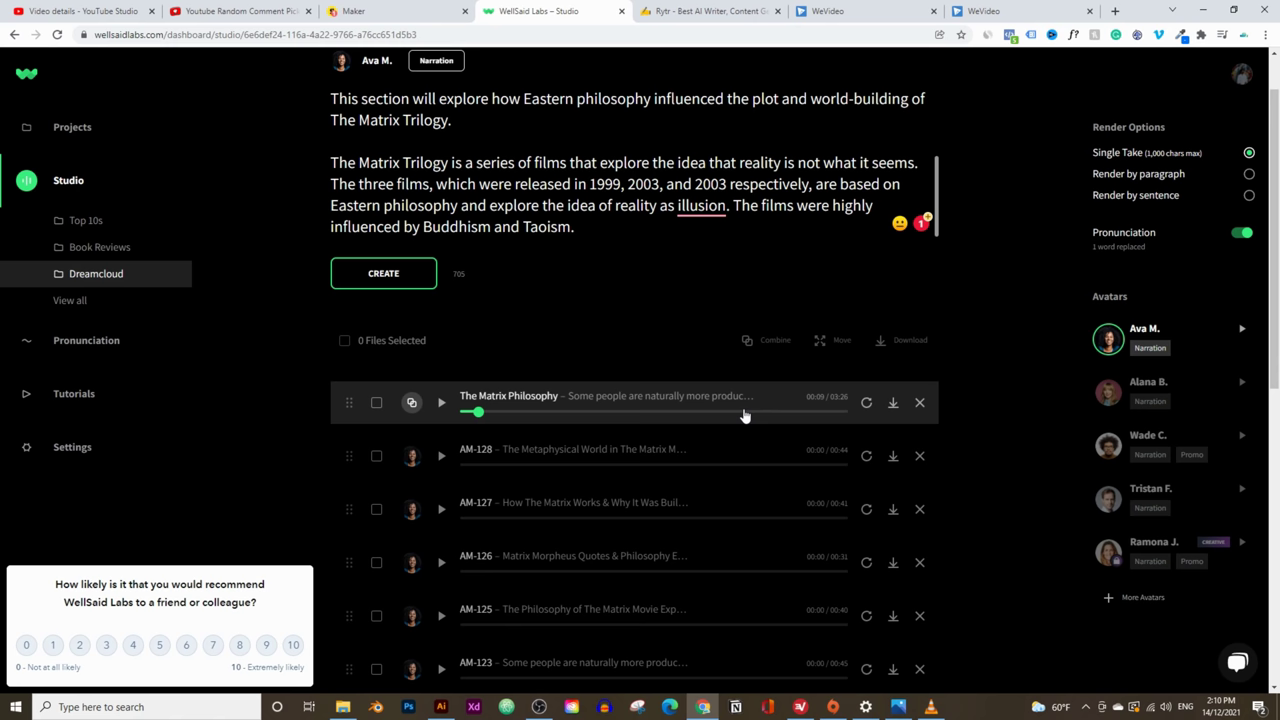
{"action": "scroll", "coordinate": [902, 249], "scroll_direction": "down", "scroll_amount": 1}
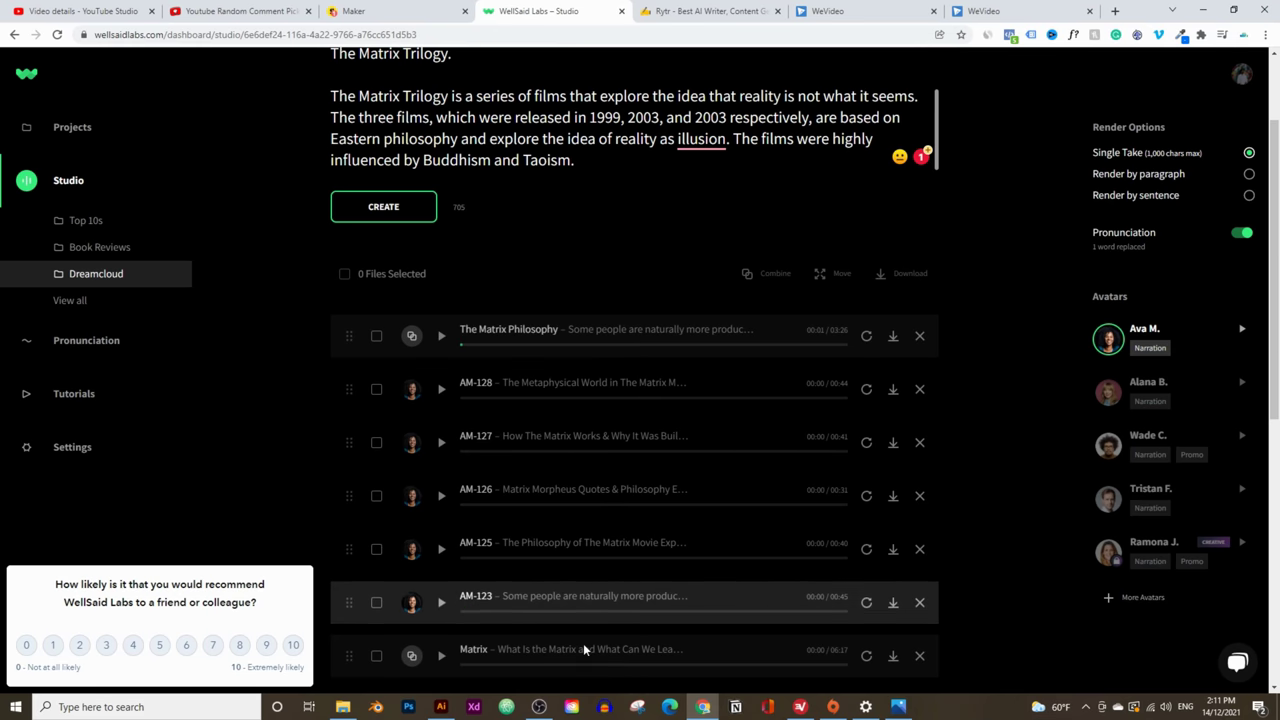
{"action": "left_click", "coordinate": [539, 707]}
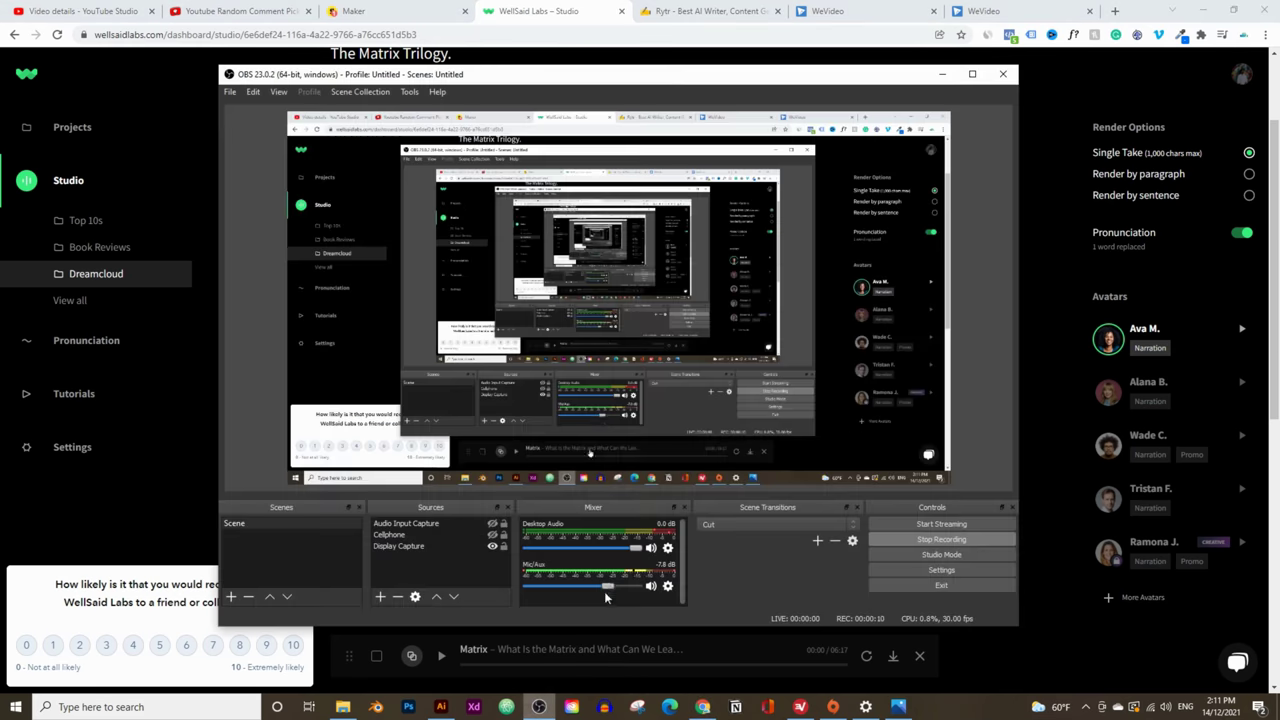
{"action": "left_click", "coordinate": [941, 74]}
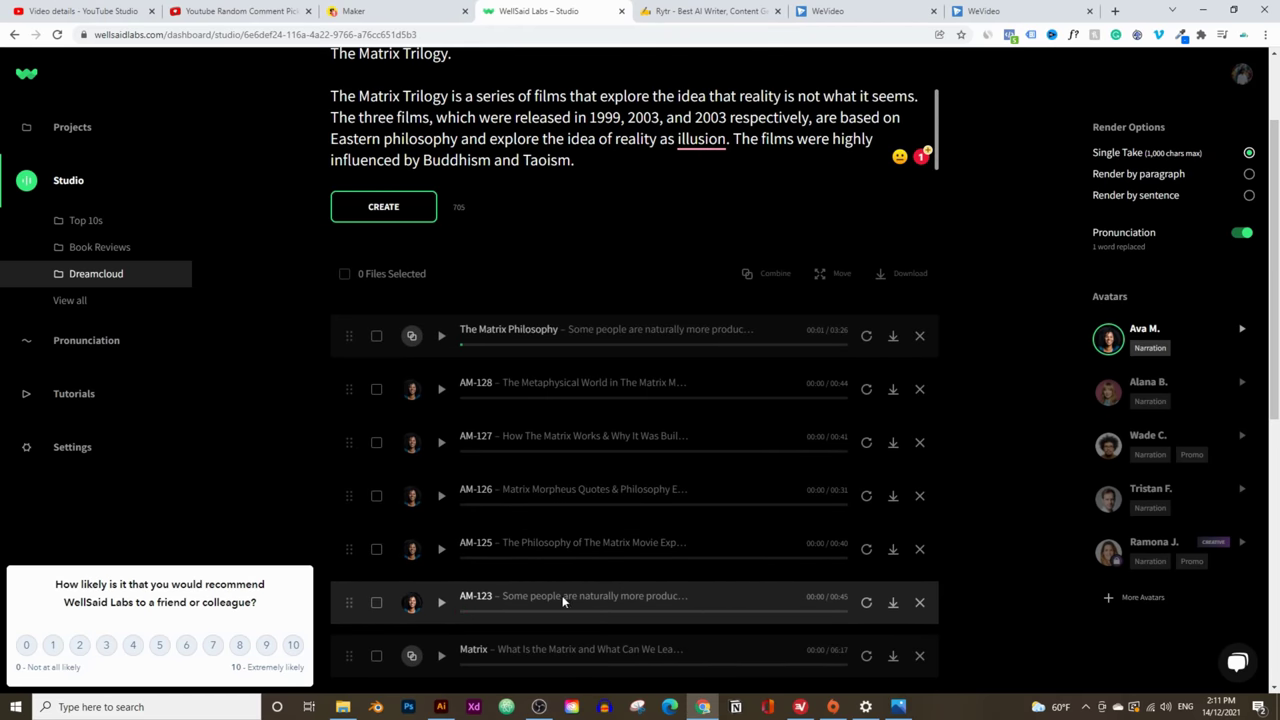
Combine clips AM-125, AM-126, AM-127 and AM-128 into one named "The Matrix Philosophy" with Natural (0.8 seconds) pausing
{"action": "left_click", "coordinate": [376, 549]}
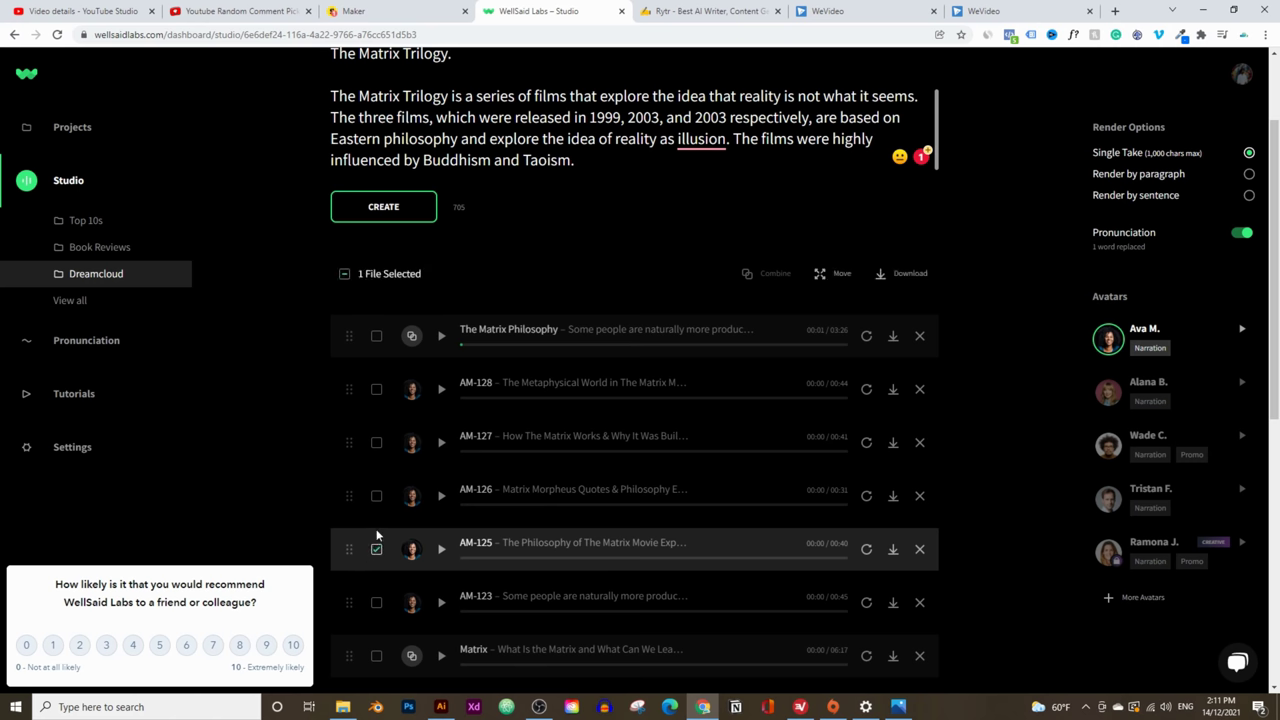
{"action": "left_click", "coordinate": [376, 496]}
{"action": "left_click", "coordinate": [376, 442]}
{"action": "left_click", "coordinate": [376, 389]}
{"action": "left_click", "coordinate": [775, 274]}
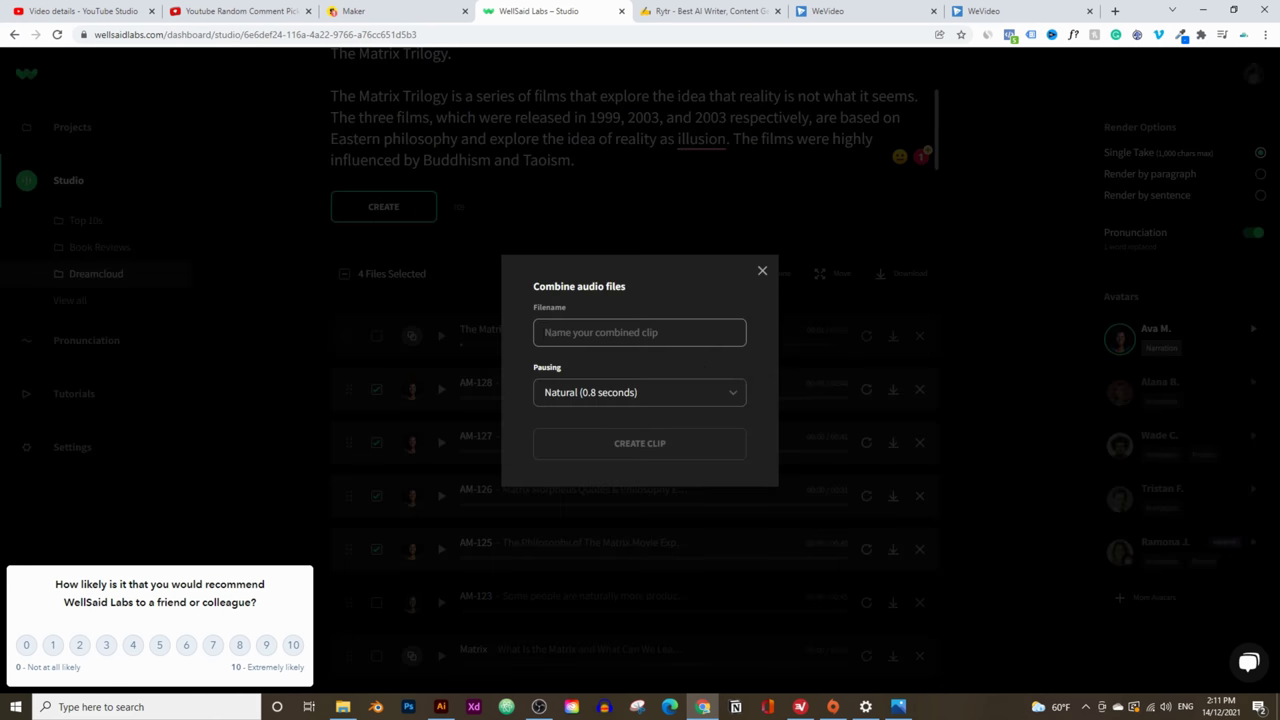
{"action": "type", "text": "The"}
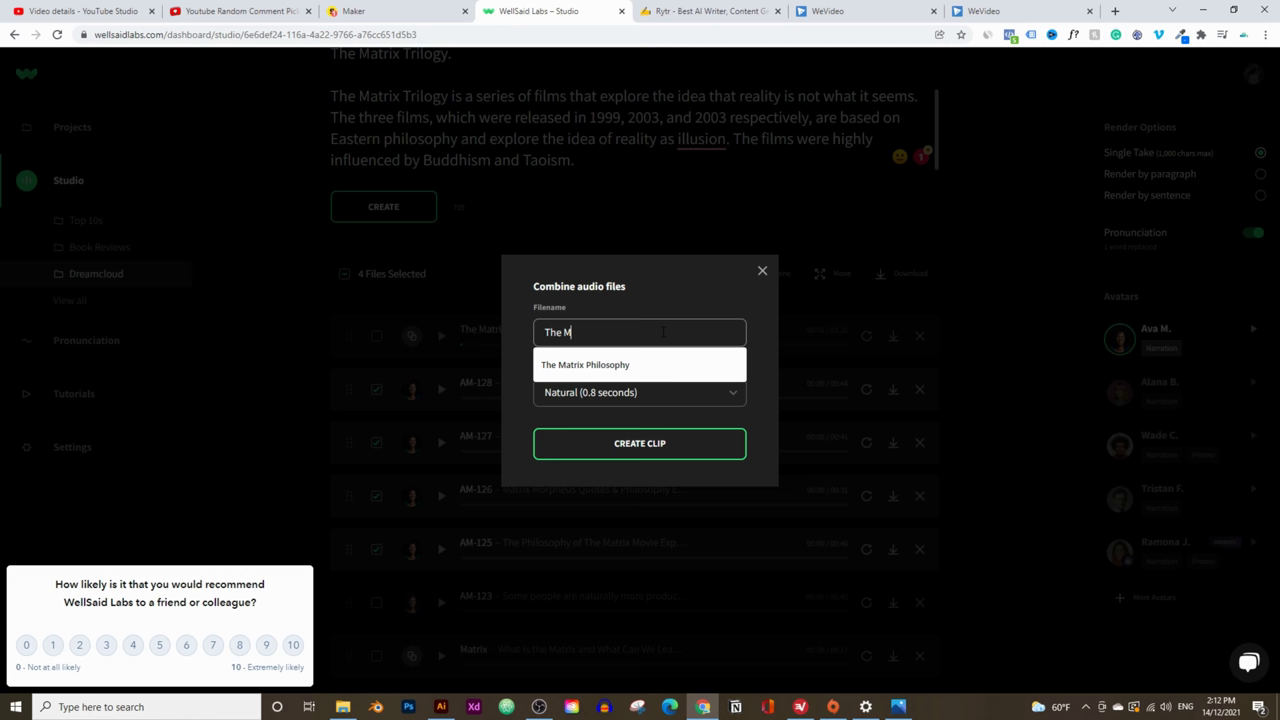
{"action": "type", "text": " M"}
{"action": "left_click", "coordinate": [670, 365]}
{"action": "left_click", "coordinate": [703, 448]}
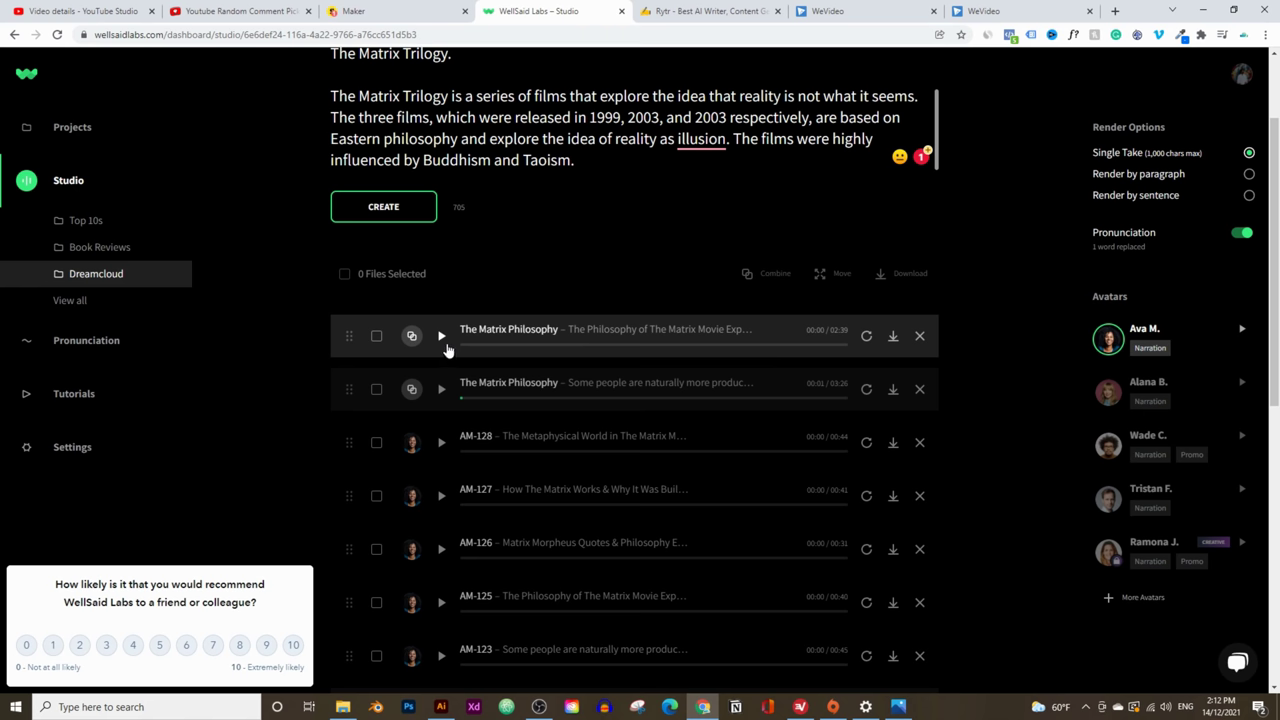
Play the start of the newly combined clip "The Matrix Philosophy" while checking the audio levels in OBS
{"action": "left_click", "coordinate": [441, 337]}
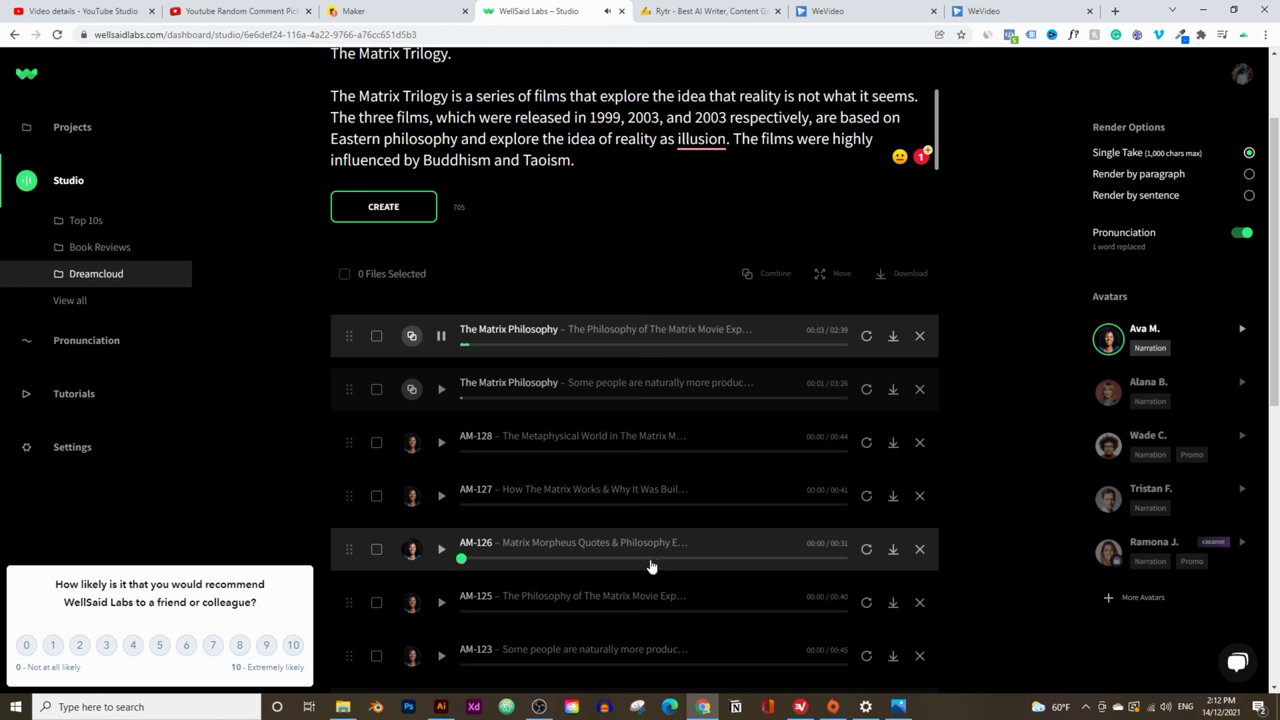
{"action": "mouse_move", "coordinate": [539, 707]}
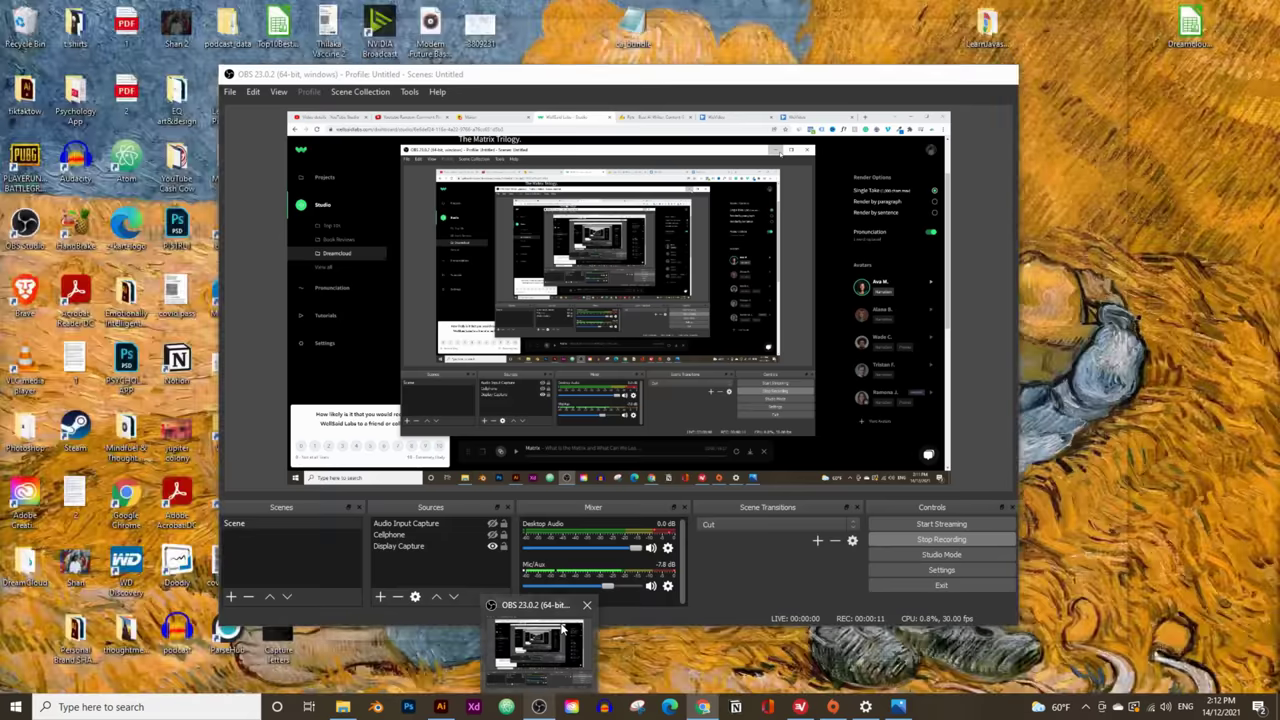
{"action": "left_click", "coordinate": [538, 650]}
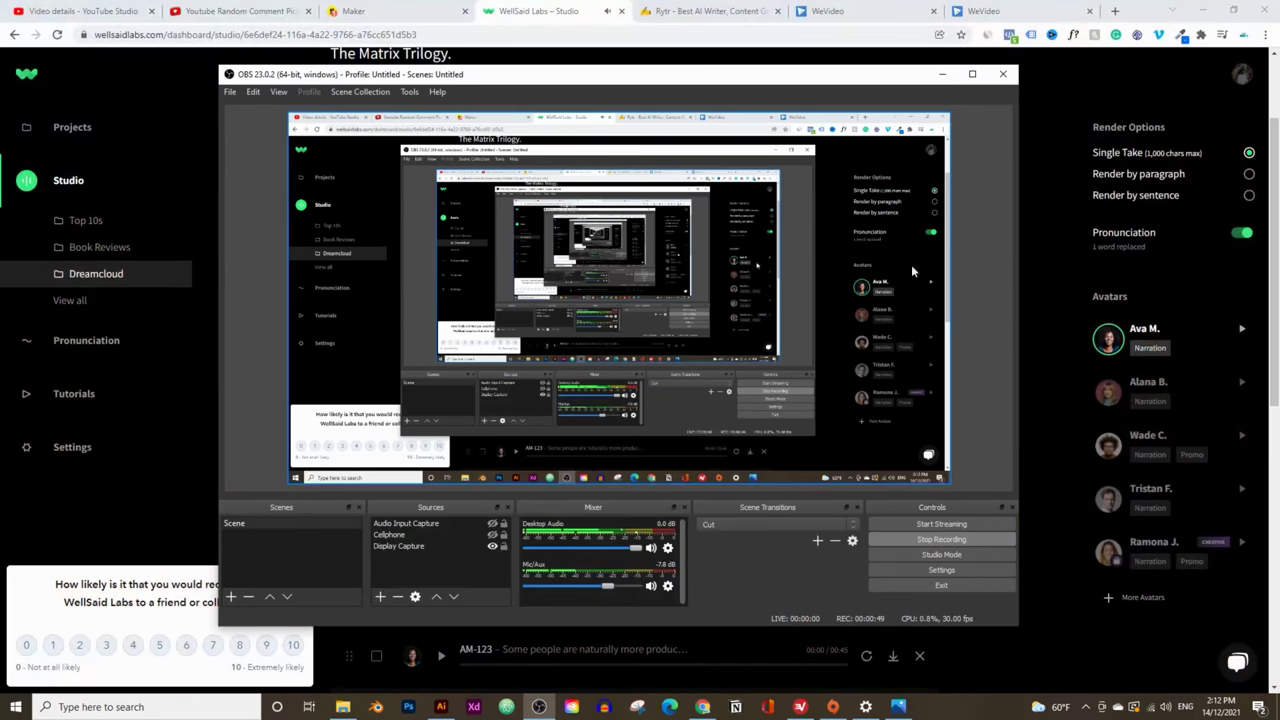
{"action": "left_click", "coordinate": [942, 74]}
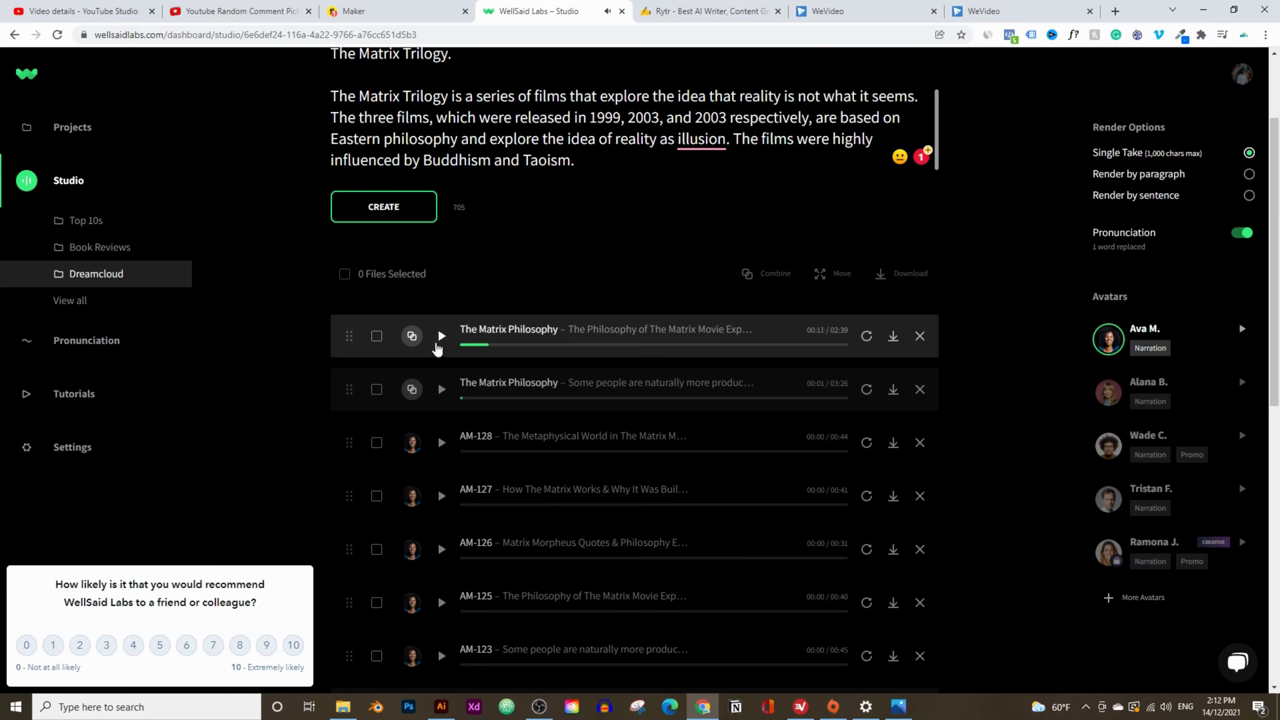
{"action": "scroll", "coordinate": [457, 420], "scroll_direction": "up", "scroll_amount": 5}
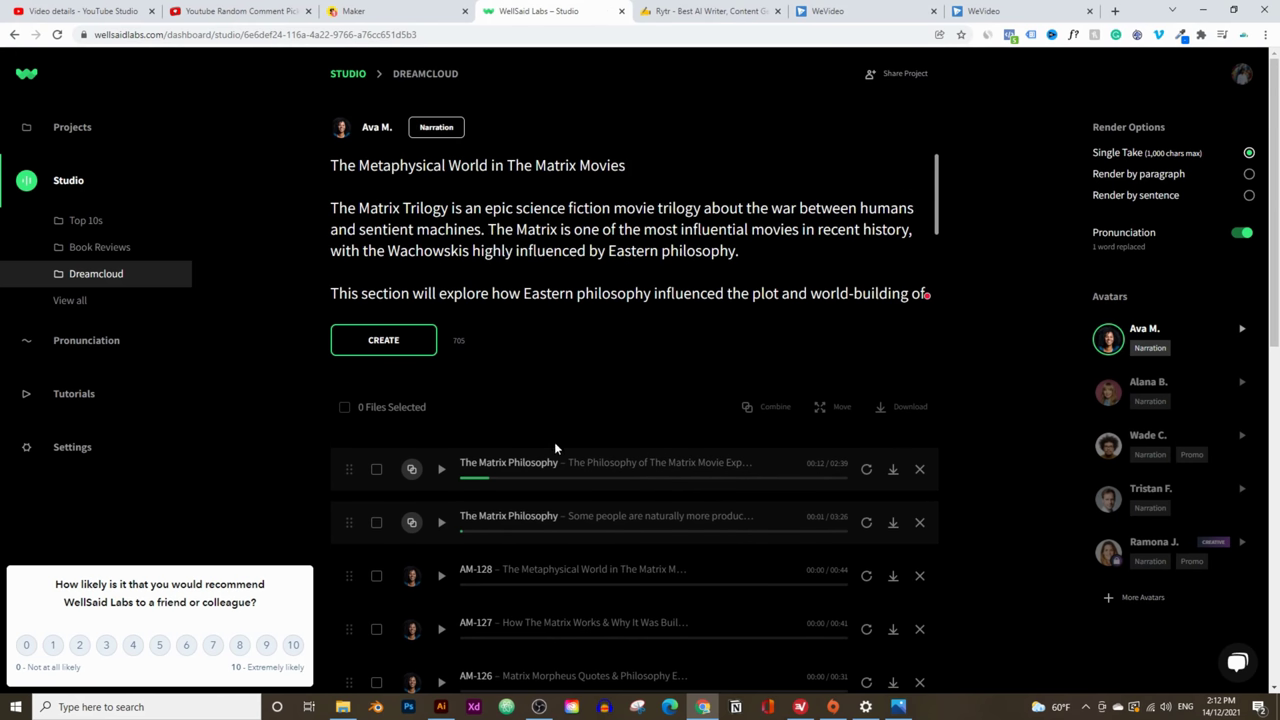
{"action": "left_click_drag", "start_coordinate": [509, 486], "coordinate": [407, 495]}
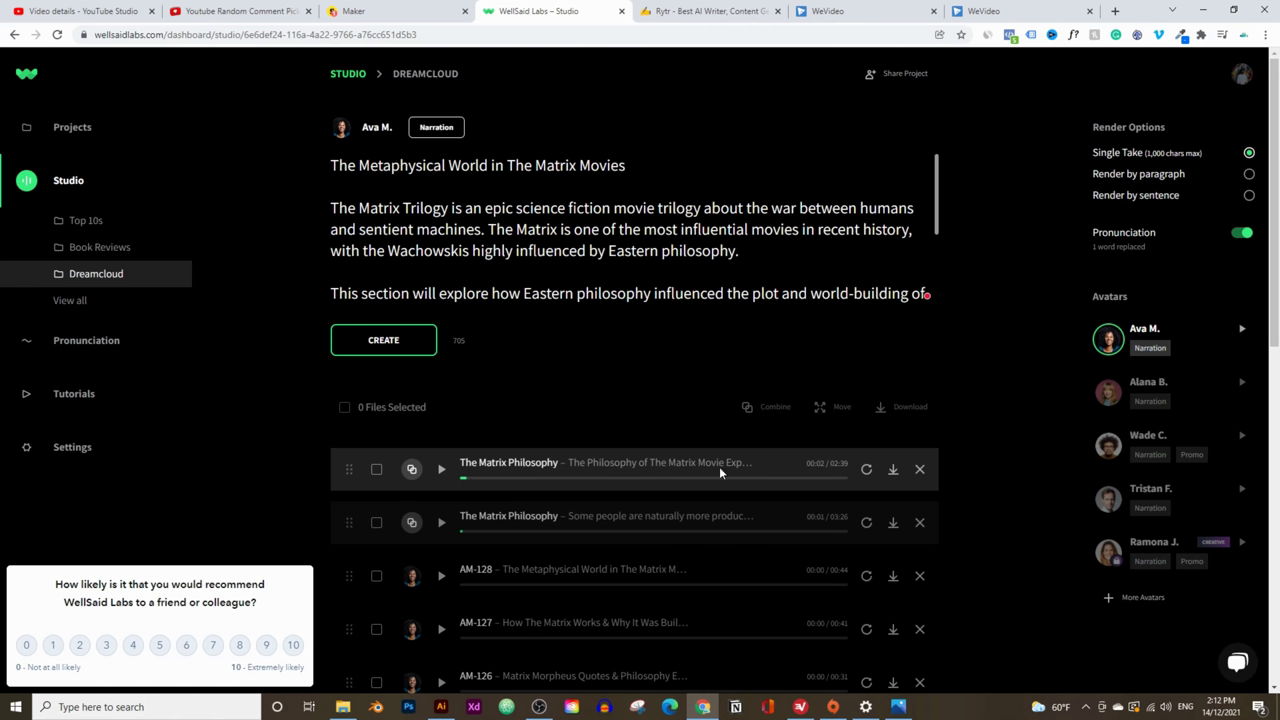
In Rytr, punctuate the script's title as "The Philosophy of The Matrix Movie, Explained." and select the whole title
{"action": "left_click", "coordinate": [712, 11]}
{"action": "scroll", "coordinate": [633, 356], "scroll_direction": "up", "scroll_amount": 5}
{"action": "left_click", "coordinate": [750, 206]}
{"action": "type", "text": ", Explained"}
{"action": "left_click", "coordinate": [877, 206]}
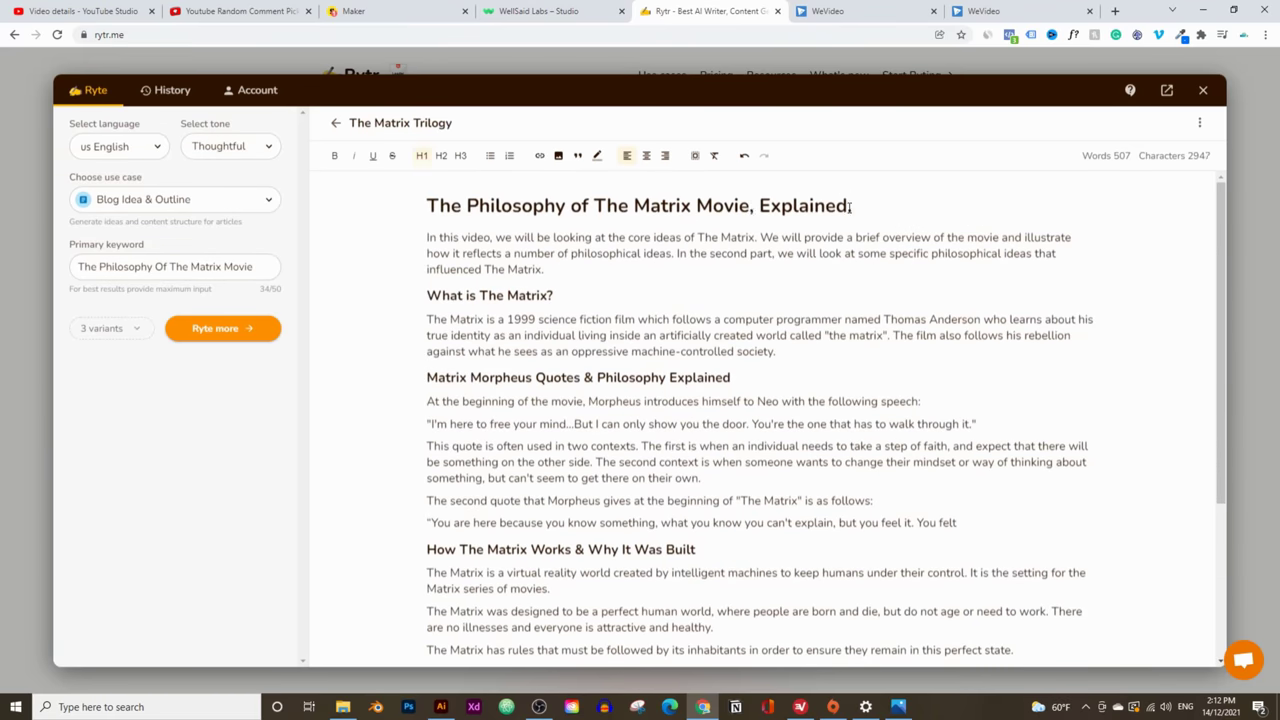
{"action": "left_click_drag", "start_coordinate": [427, 205], "coordinate": [871, 207]}
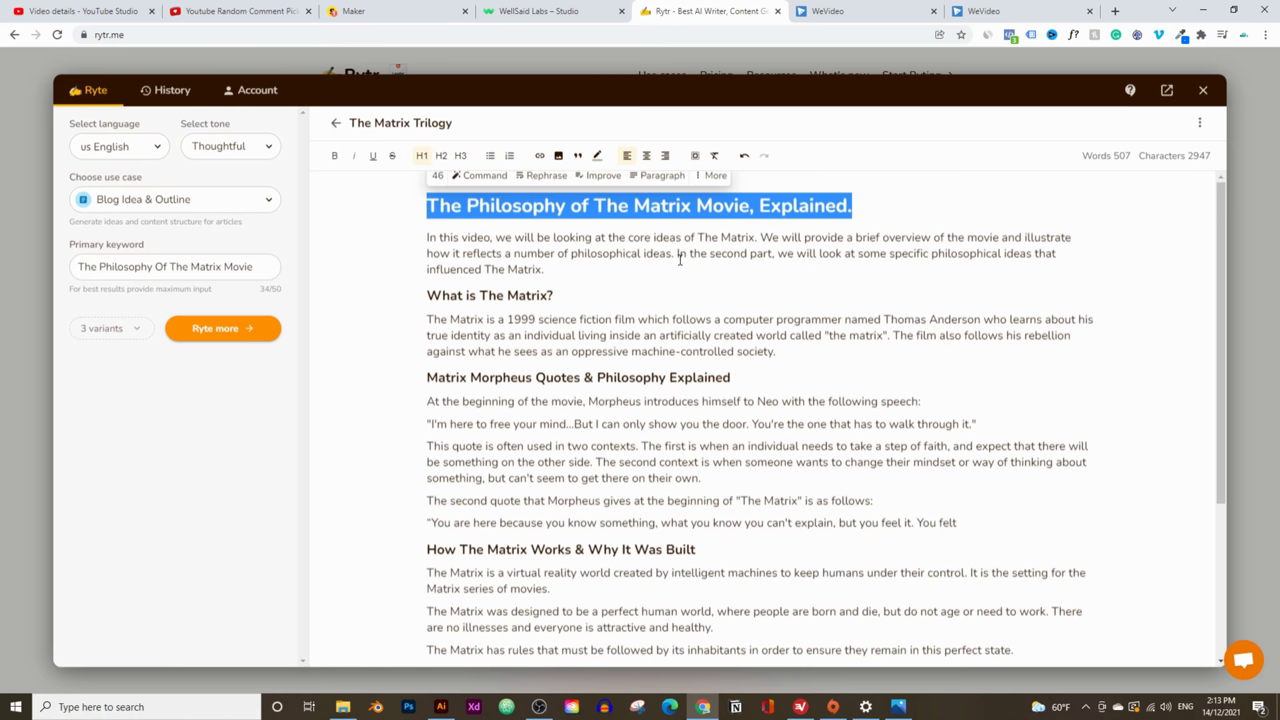
Download the newest combined "The Matrix Philosophy" clip from WellSaid Labs
{"action": "left_click", "coordinate": [540, 12]}
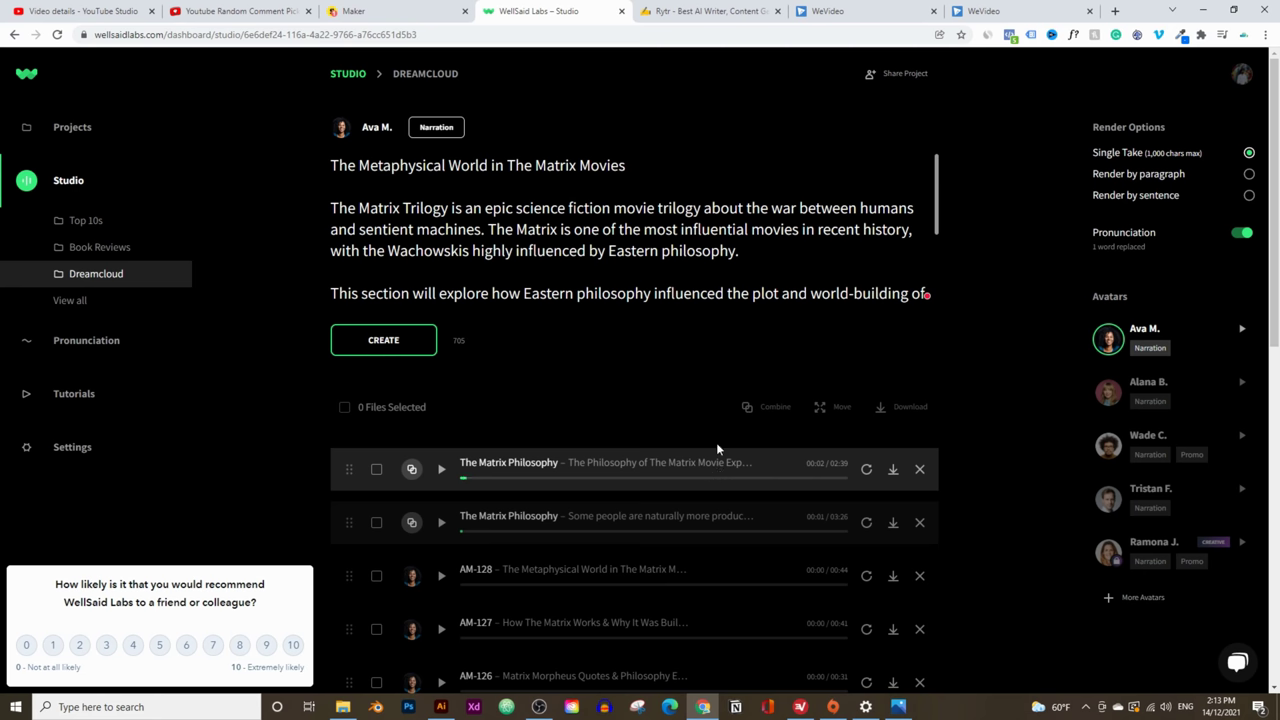
{"action": "left_click", "coordinate": [893, 470]}
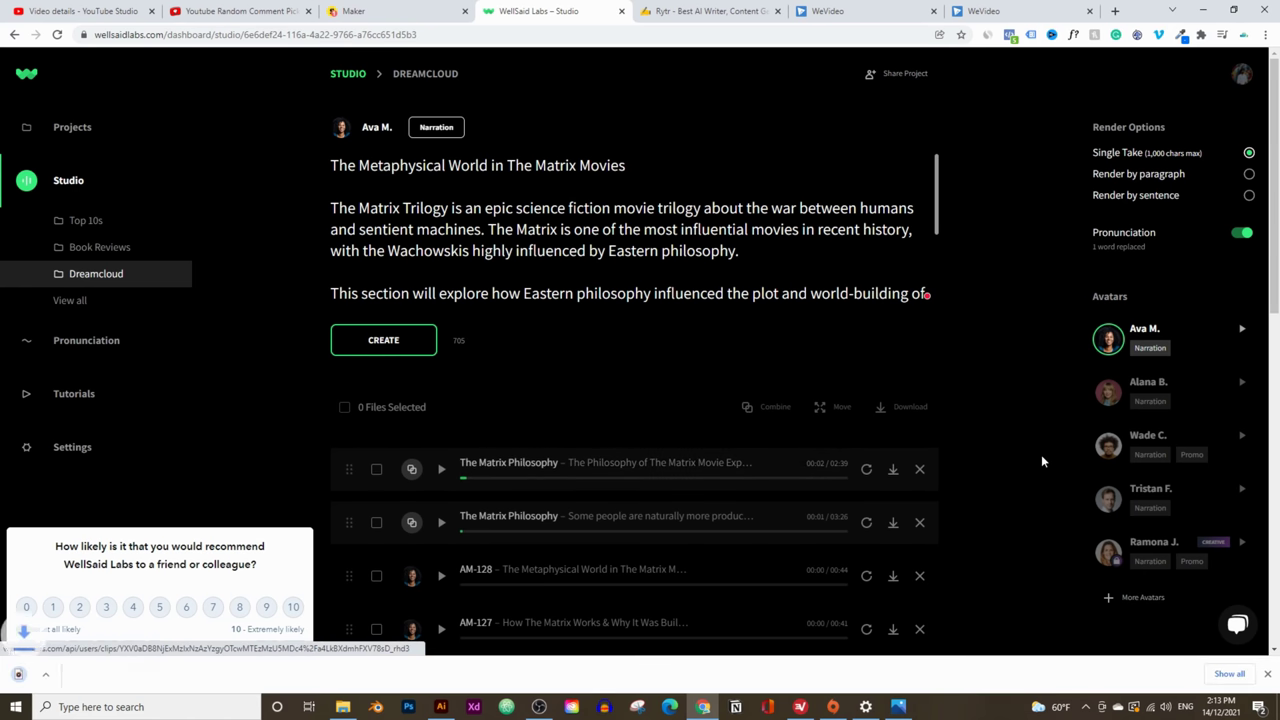
Switch to Storyblocks and look over its home page down to the unlimited stock library section
{"action": "left_click", "coordinate": [385, 12]}
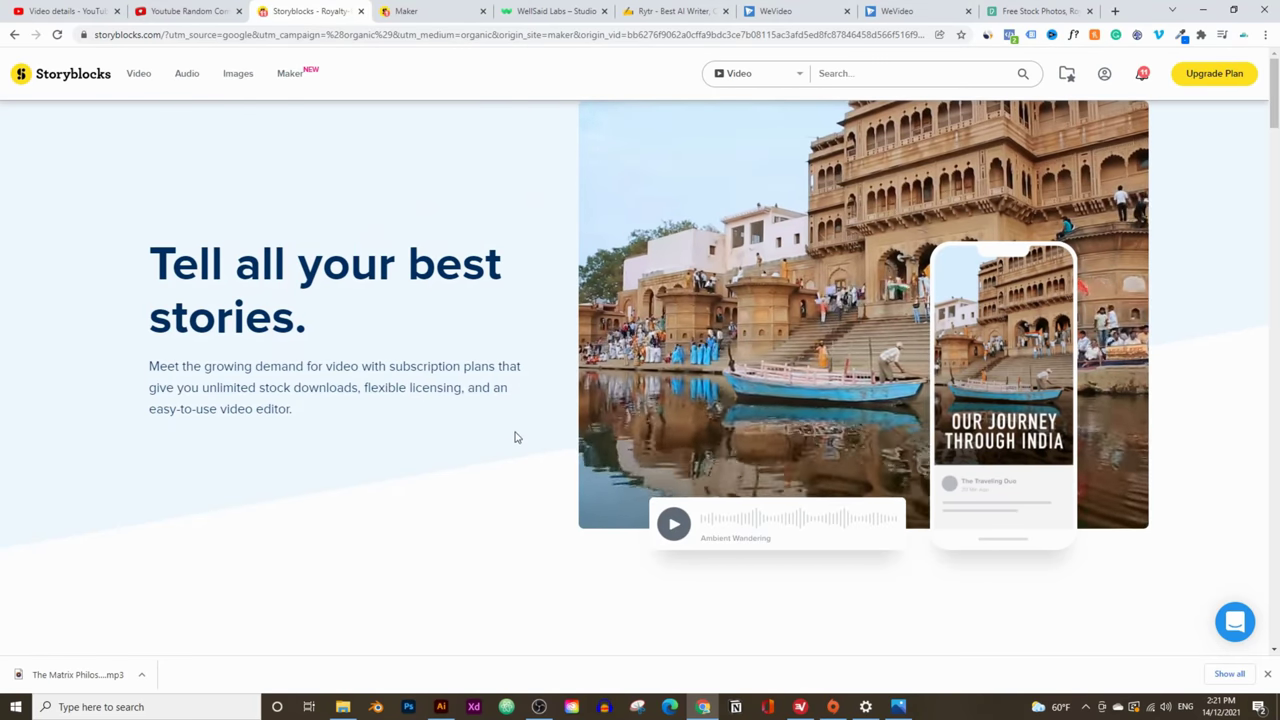
{"action": "scroll", "coordinate": [508, 451], "scroll_direction": "down", "scroll_amount": 3}
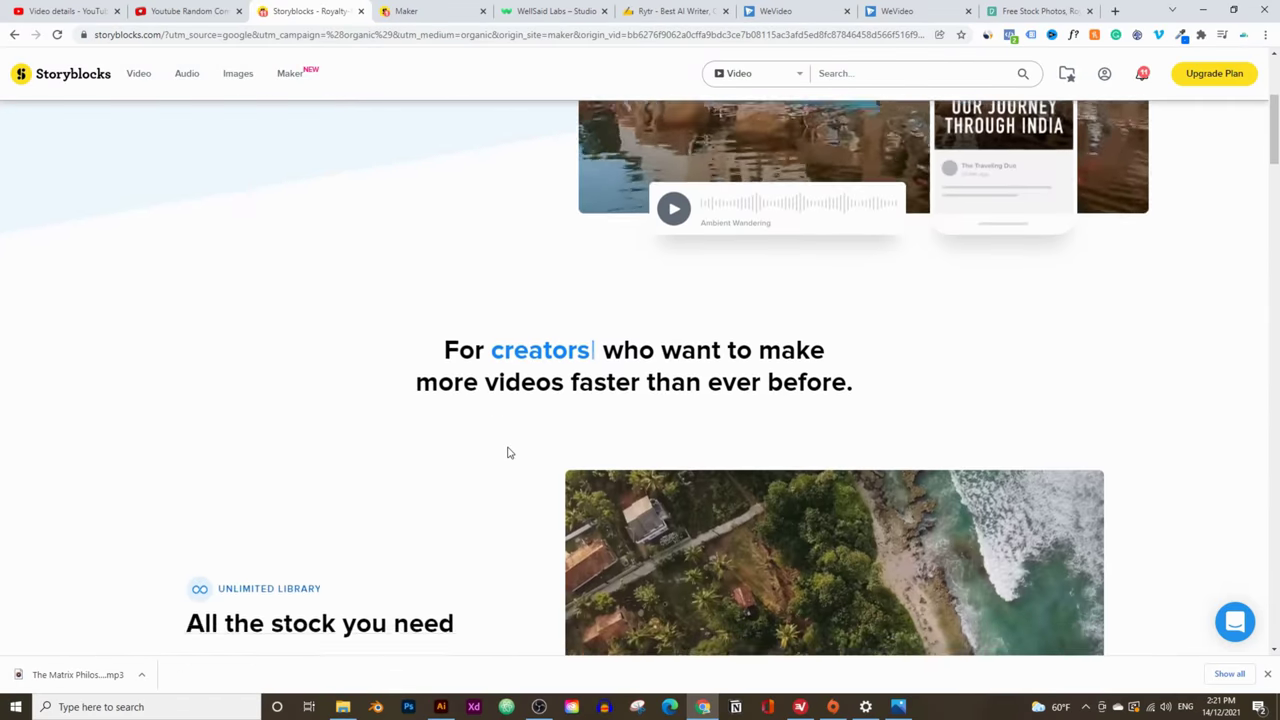
{"action": "scroll", "coordinate": [507, 453], "scroll_direction": "down", "scroll_amount": 3}
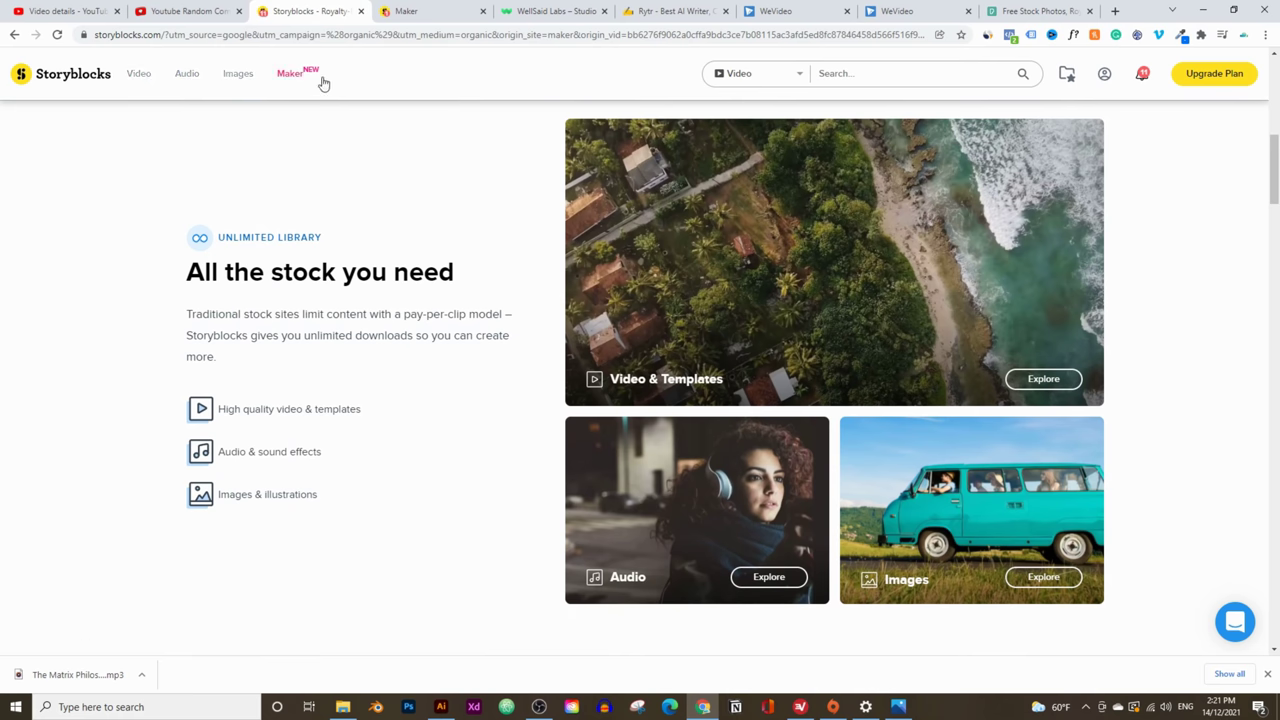
{"action": "scroll", "coordinate": [386, 400], "scroll_direction": "up", "scroll_amount": 1}
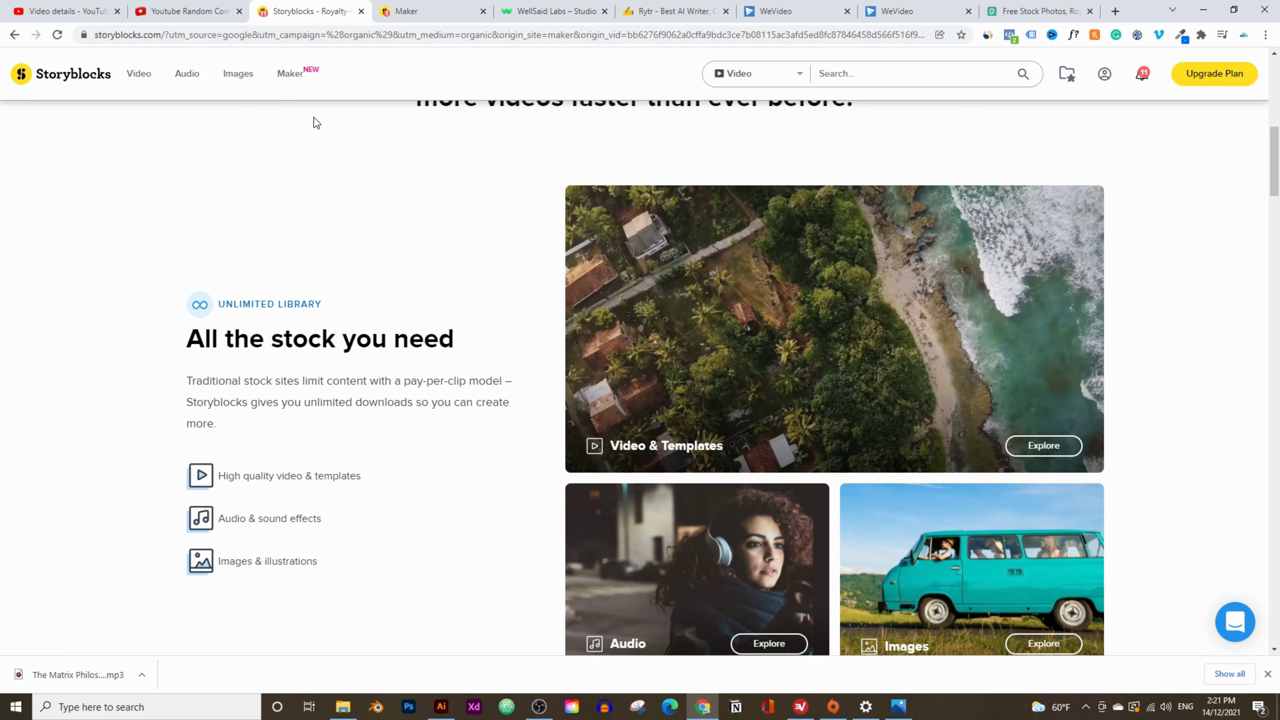
Search Pexels for "philosophy", limit the results to videos and browse them
{"action": "left_click", "coordinate": [1045, 11]}
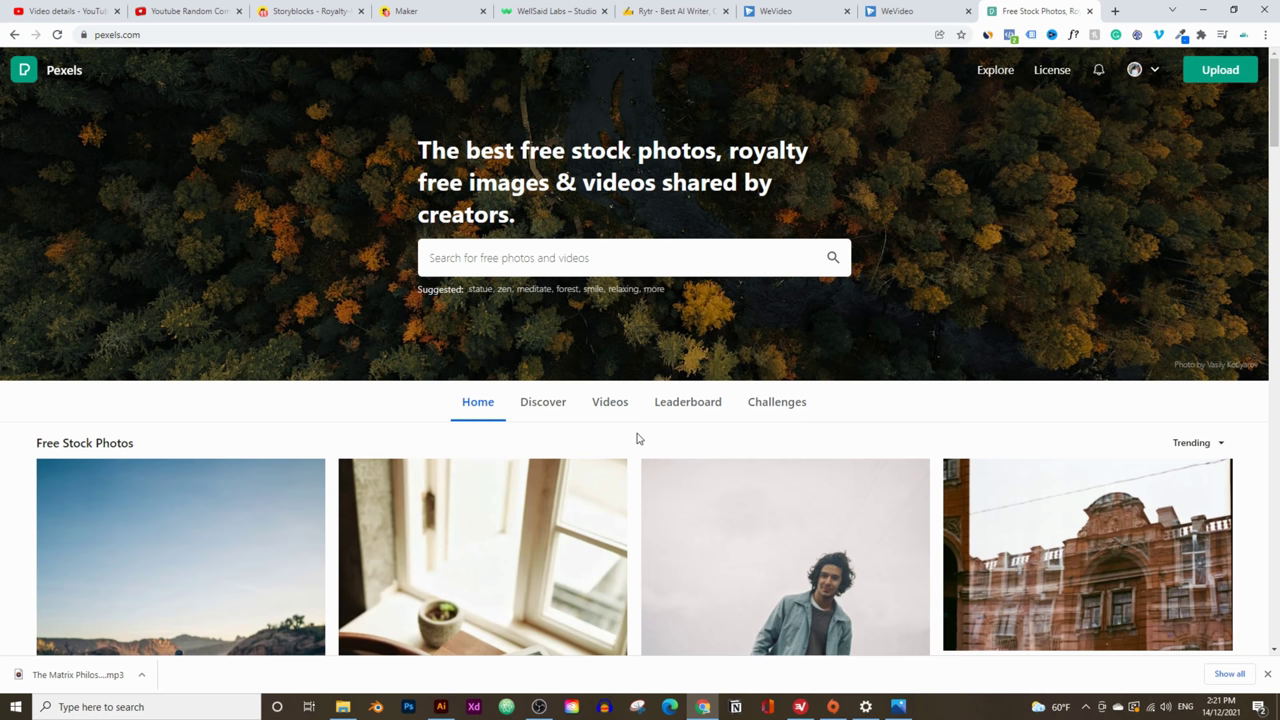
{"action": "scroll", "coordinate": [474, 460], "scroll_direction": "down", "scroll_amount": 2}
{"action": "scroll", "coordinate": [146, 520], "scroll_direction": "up", "scroll_amount": 2}
{"action": "type", "text": "phil"}
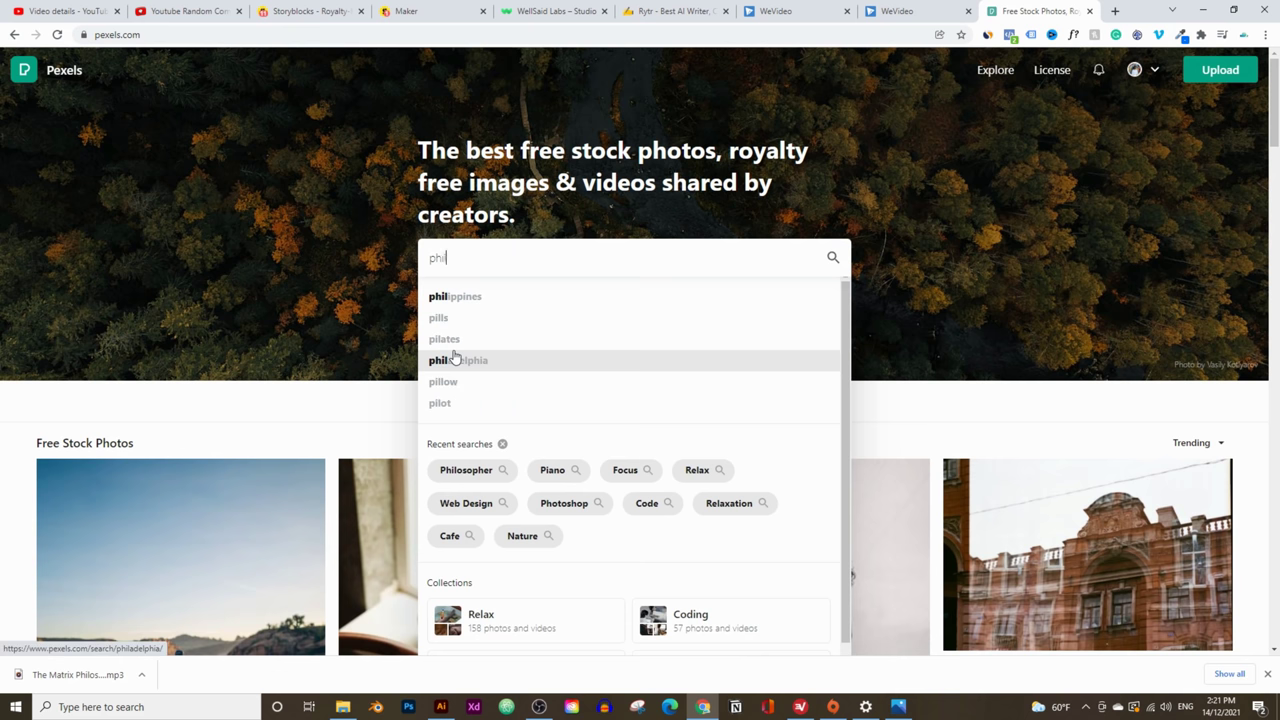
{"action": "type", "text": "osophy"}
{"action": "key", "text": "Return"}
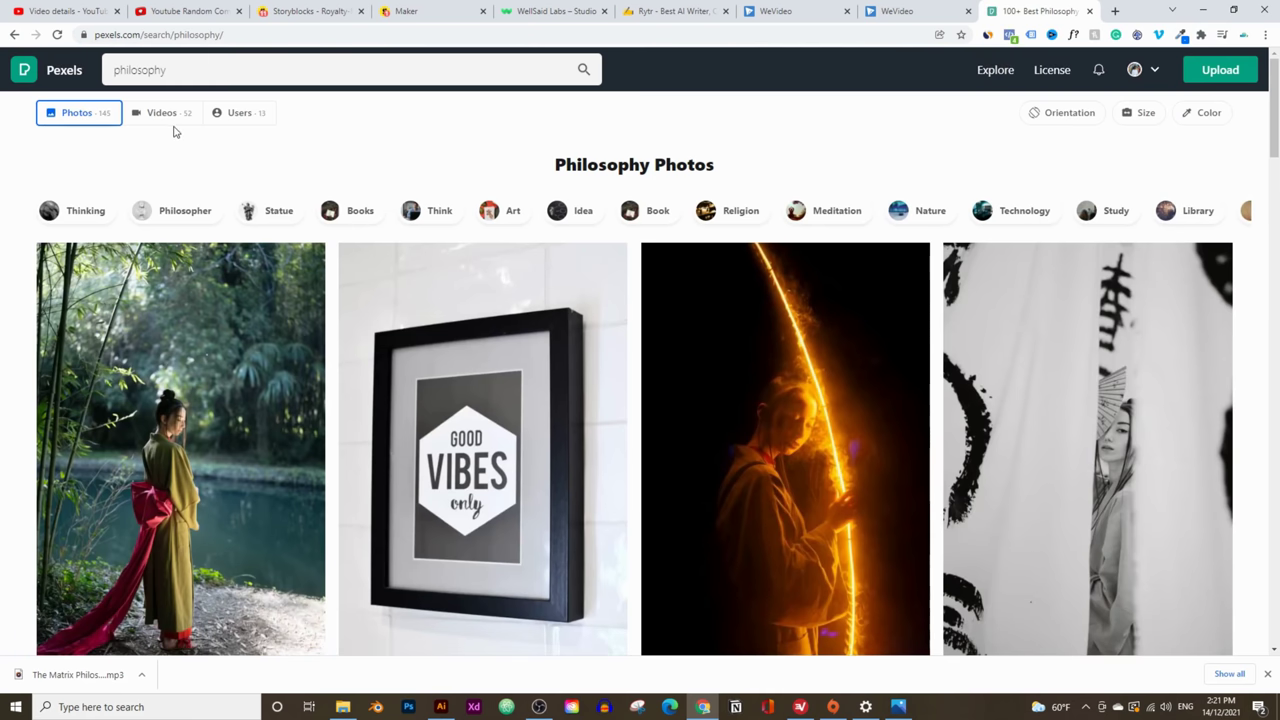
{"action": "left_click", "coordinate": [168, 116]}
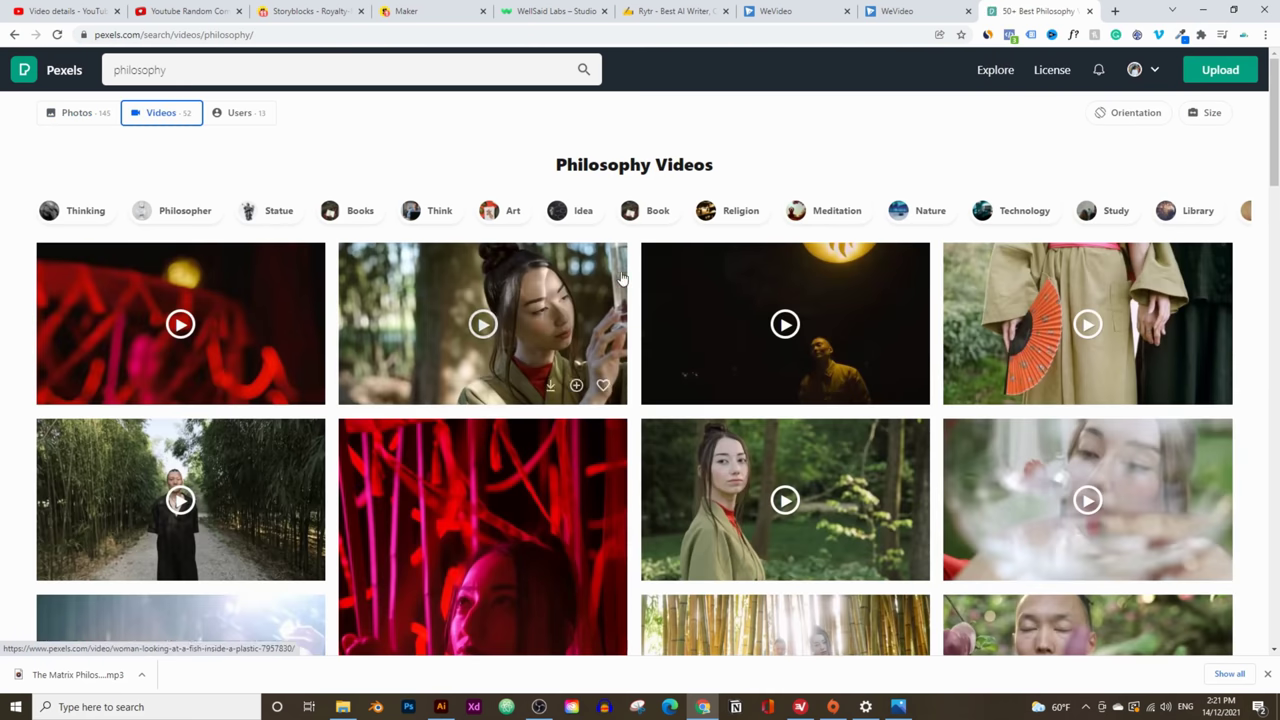
{"action": "scroll", "coordinate": [621, 278], "scroll_direction": "down", "scroll_amount": 5}
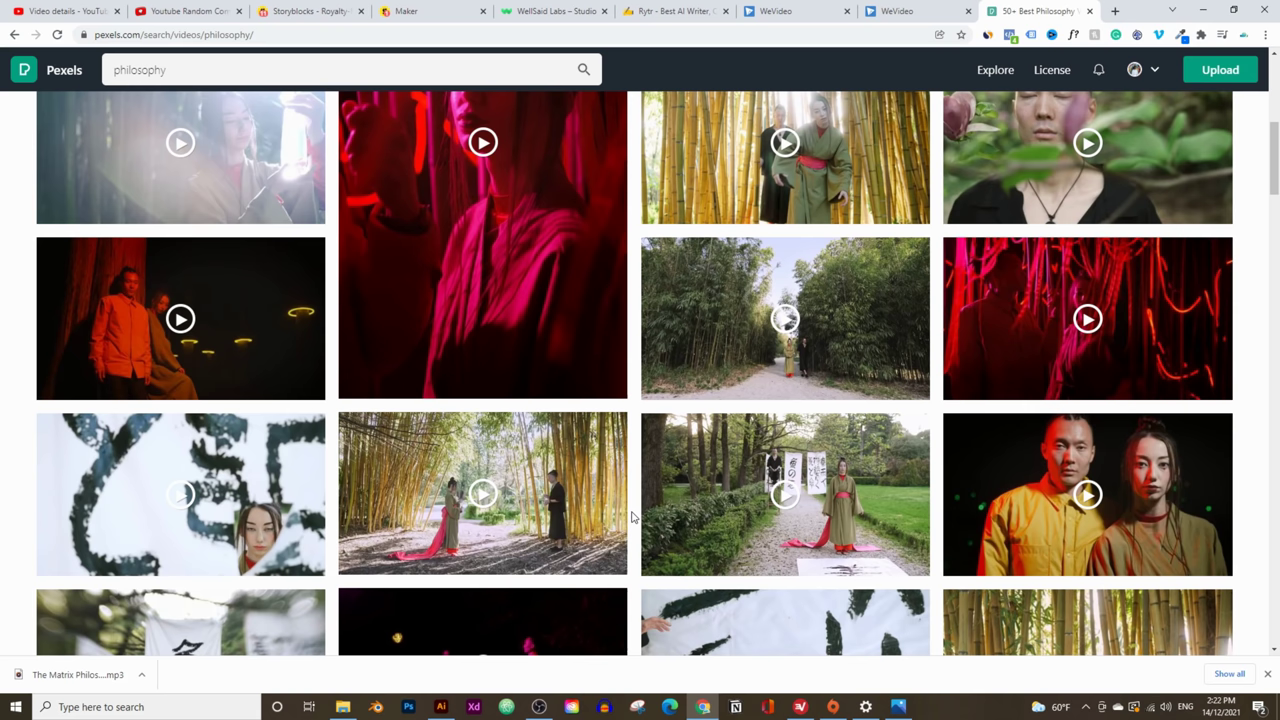
{"action": "scroll", "coordinate": [631, 517], "scroll_direction": "up", "scroll_amount": 6}
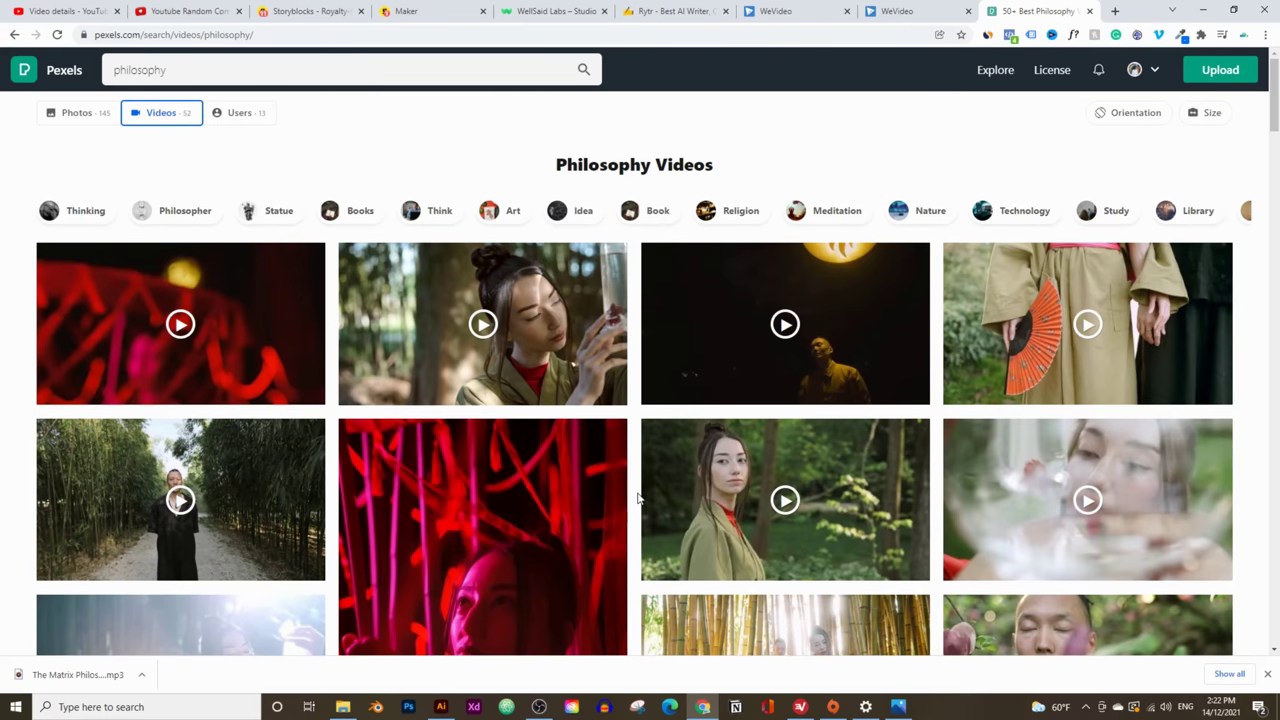
Return to Storyblocks, open its Maker video editor in a new tab and close the older Maker tab
{"action": "left_click", "coordinate": [335, 10]}
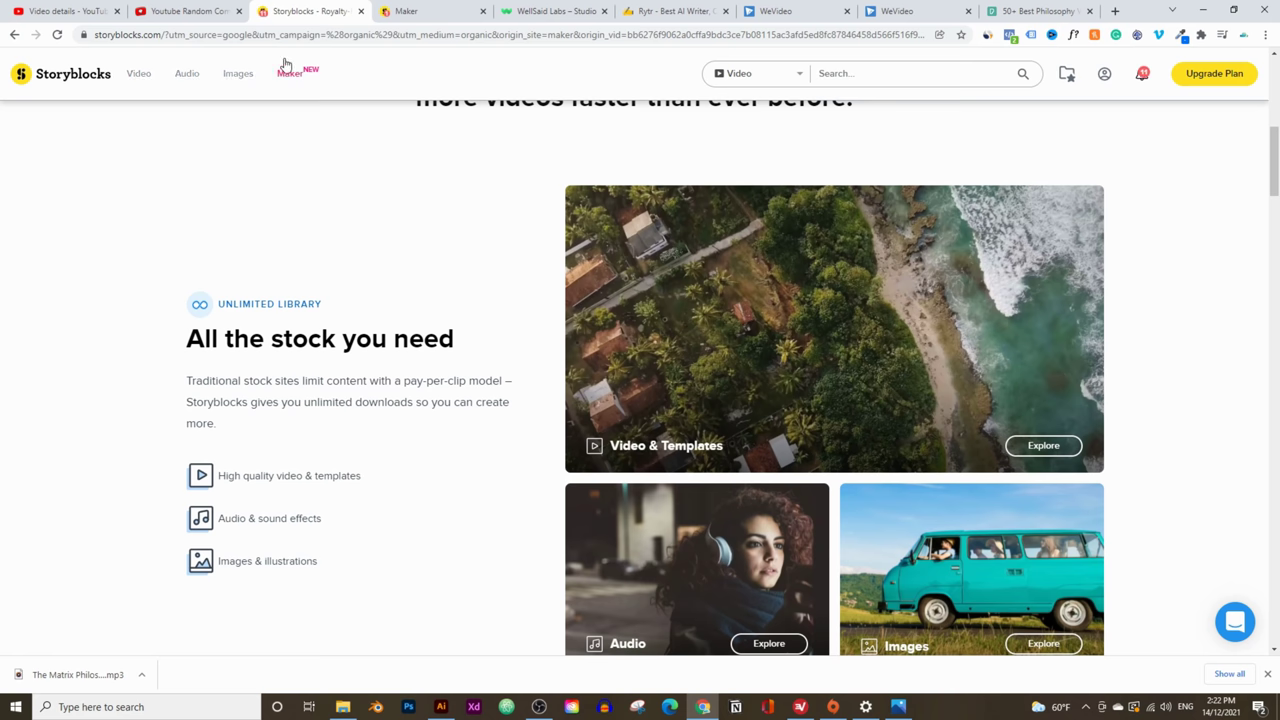
{"action": "scroll", "coordinate": [430, 400], "scroll_direction": "down", "scroll_amount": 1}
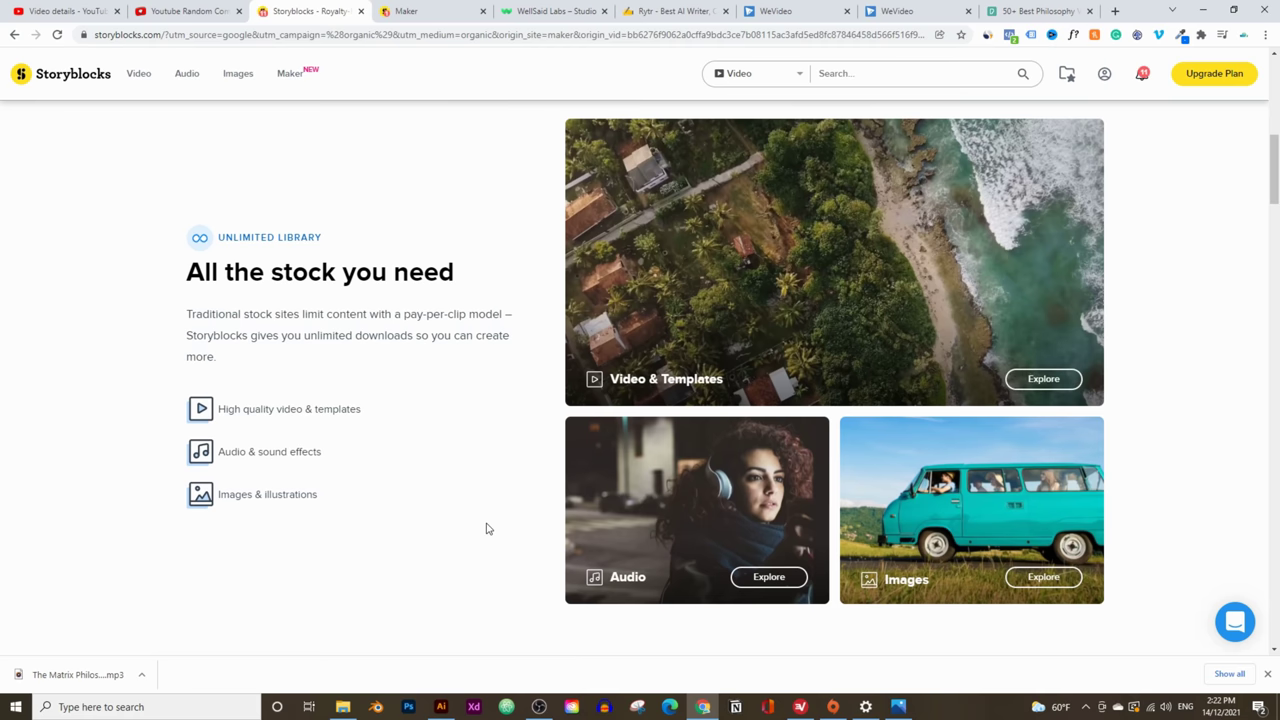
{"action": "scroll", "coordinate": [487, 528], "scroll_direction": "up", "scroll_amount": 1}
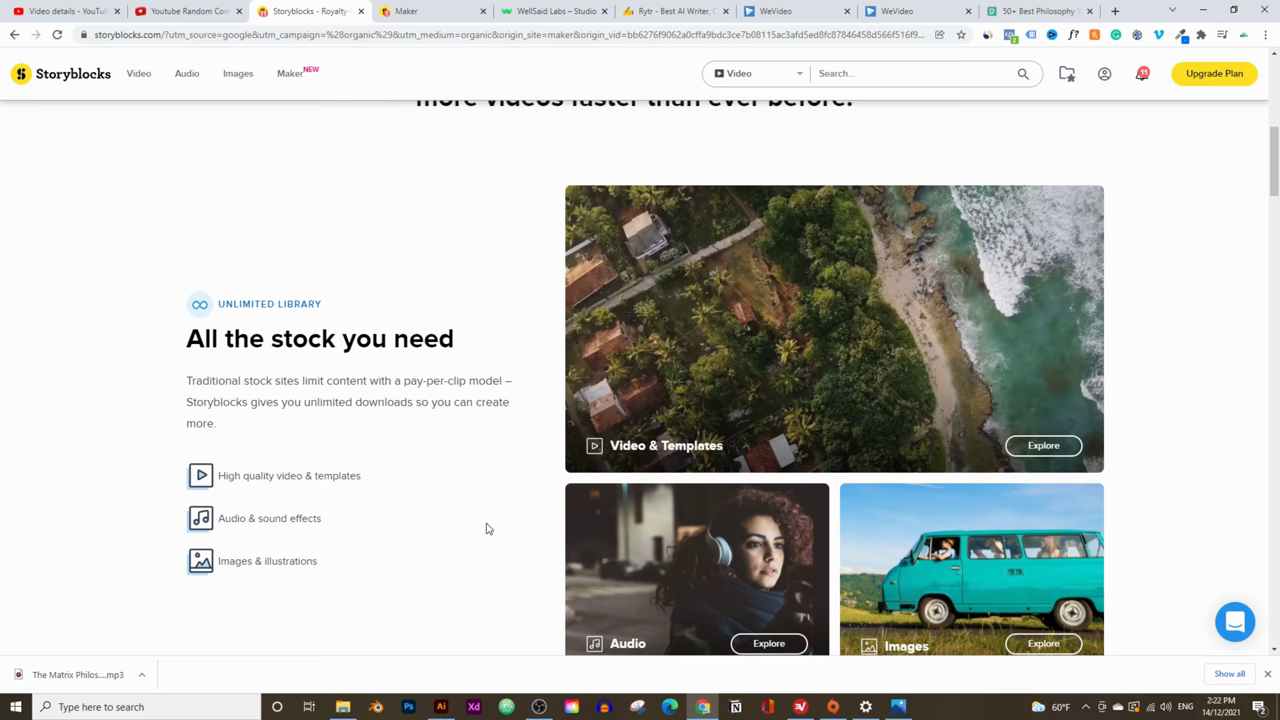
{"action": "middle_click", "coordinate": [282, 78]}
{"action": "left_click", "coordinate": [456, 8]}
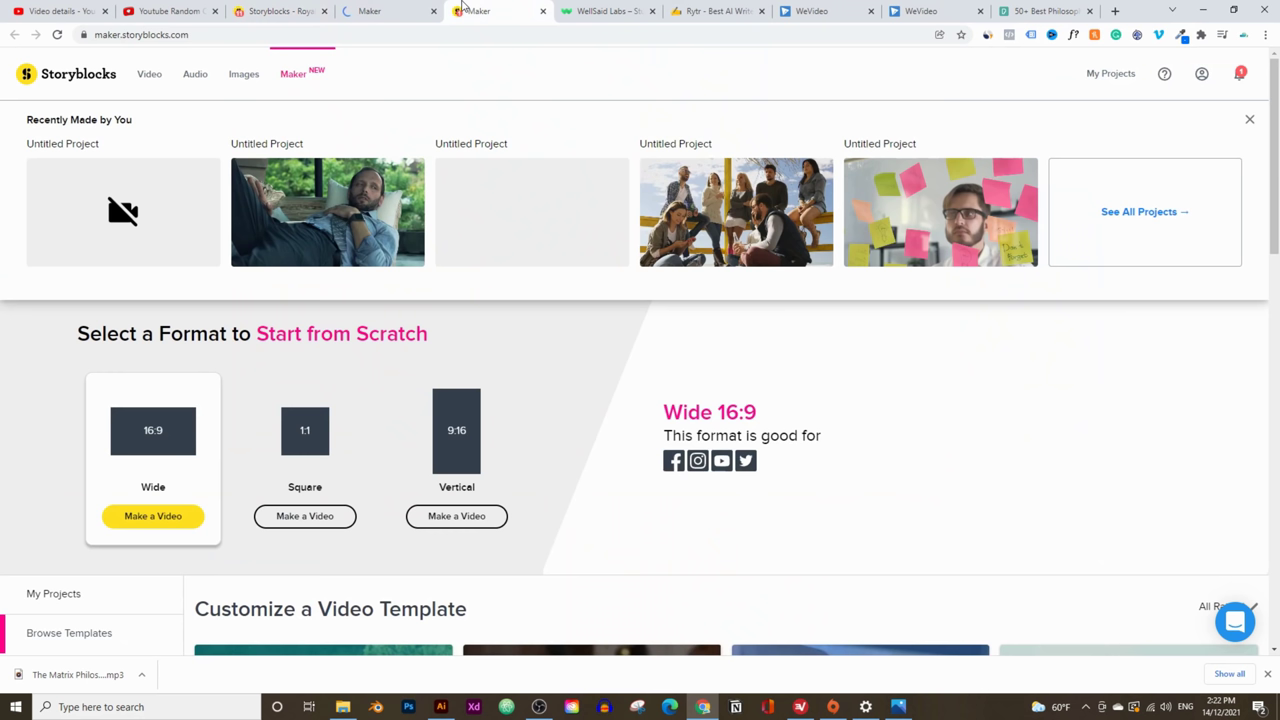
{"action": "left_click", "coordinate": [543, 11]}
{"action": "left_click", "coordinate": [389, 7]}
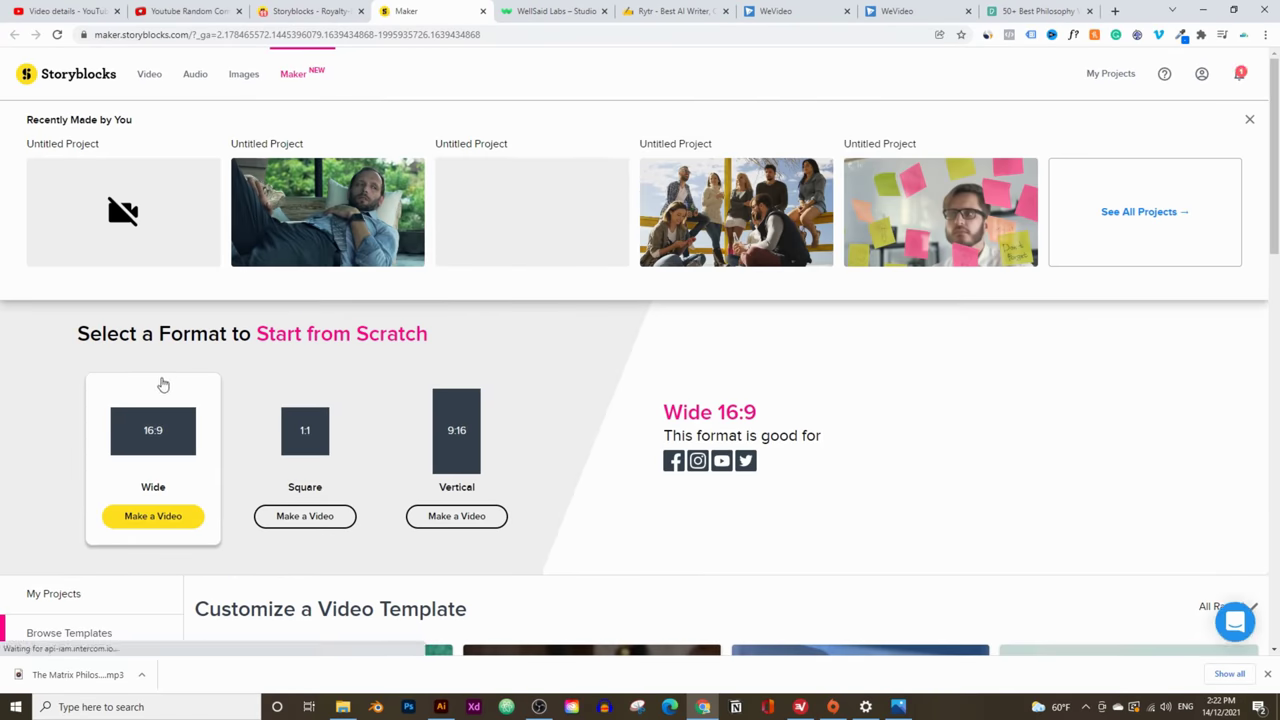
Start a new Wide 16:9 video from scratch in Maker and place the timeline playhead at 00:01
{"action": "scroll", "coordinate": [165, 350], "scroll_direction": "down", "scroll_amount": 3}
{"action": "left_click", "coordinate": [153, 249]}
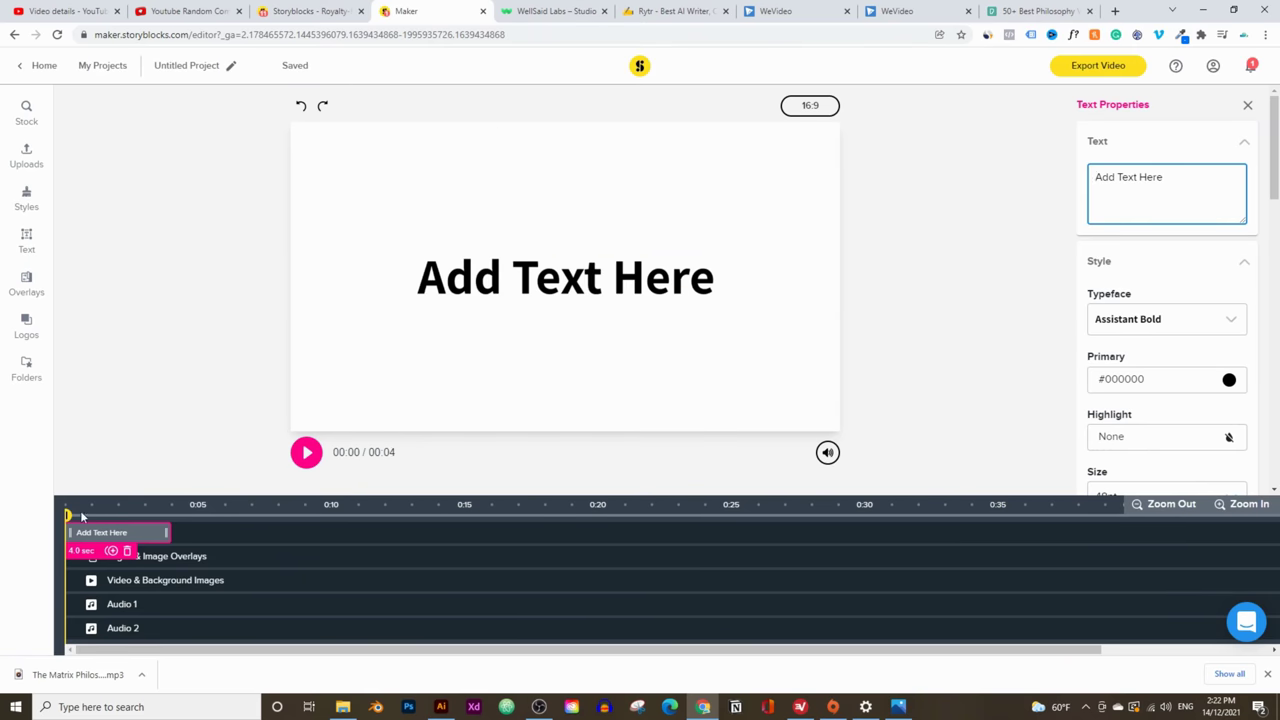
{"action": "left_click", "coordinate": [111, 518]}
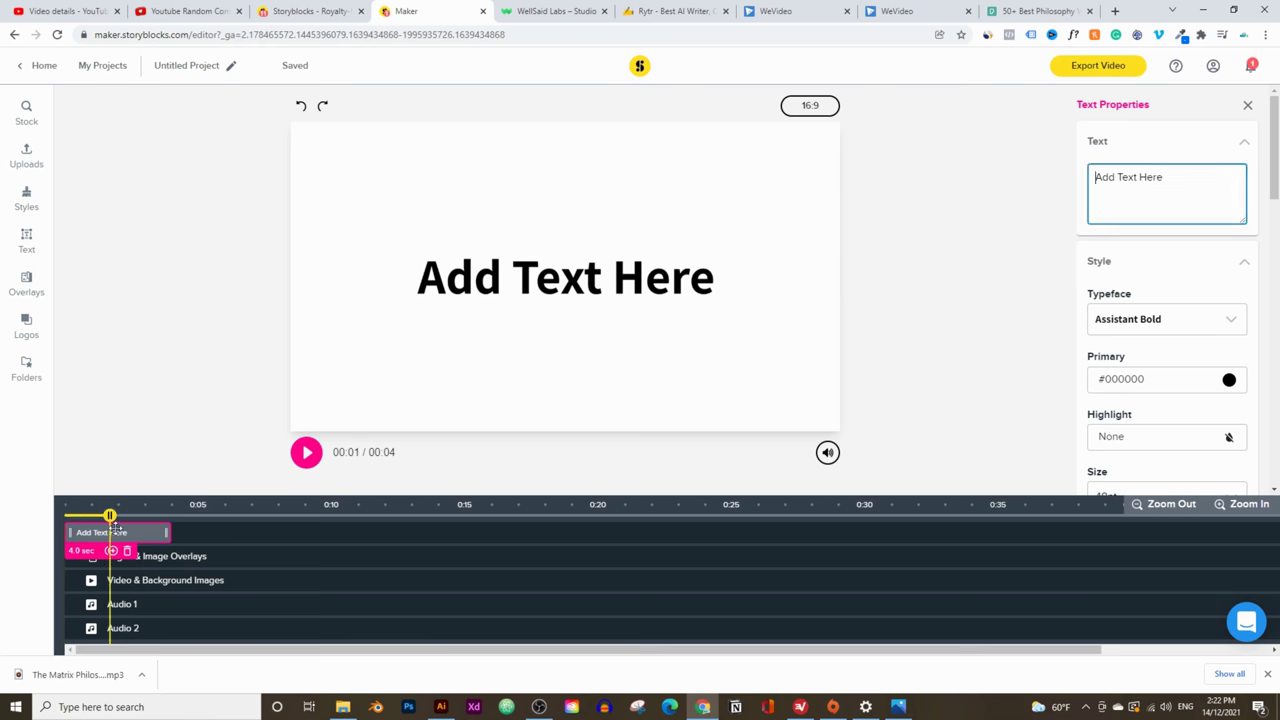
Delete the placeholder text clip from the timeline and upload the audio file The Matrix Philosophy from the Downloads folder
{"action": "left_click", "coordinate": [129, 551]}
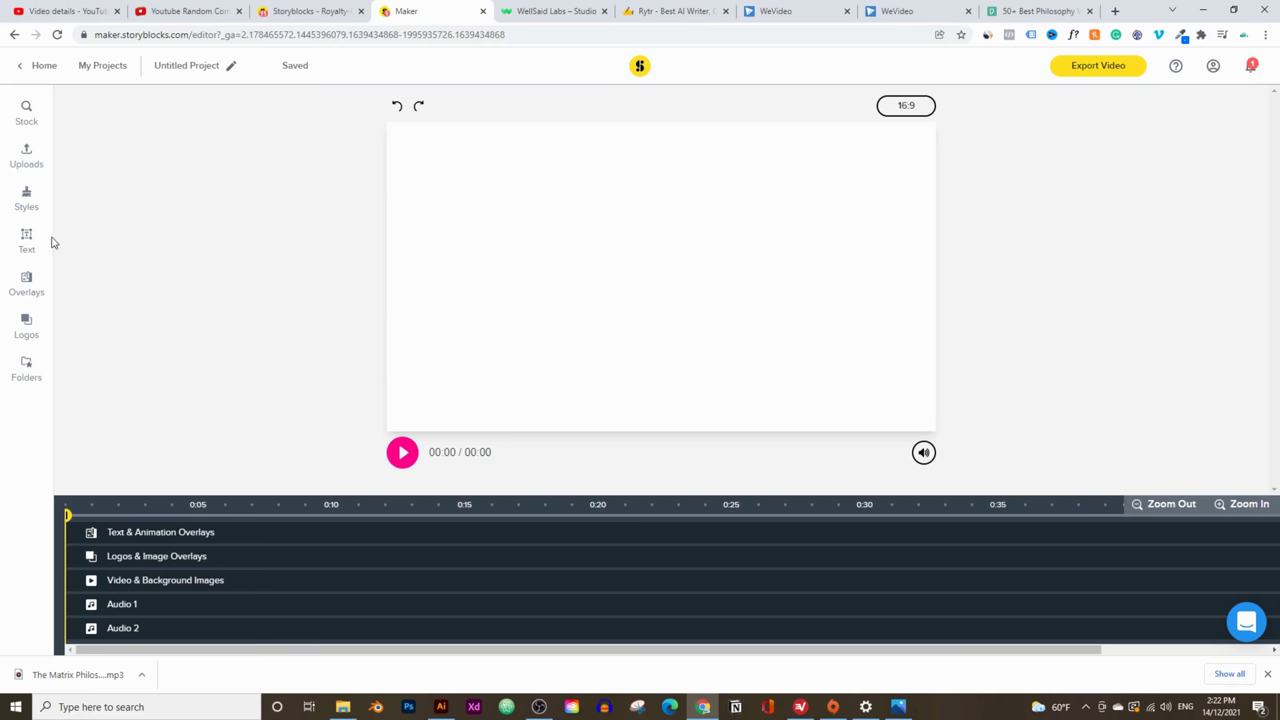
{"action": "left_click", "coordinate": [28, 160]}
{"action": "left_click", "coordinate": [158, 110]}
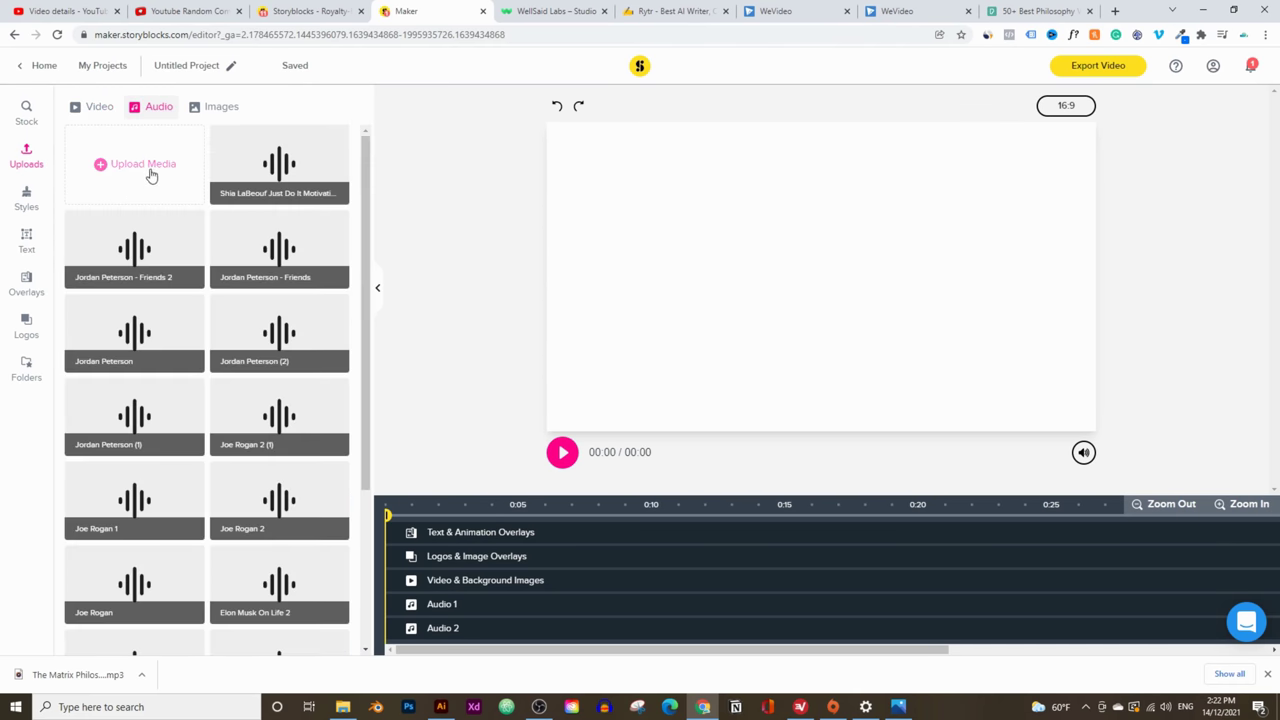
{"action": "left_click", "coordinate": [150, 166]}
{"action": "left_click", "coordinate": [527, 378]}
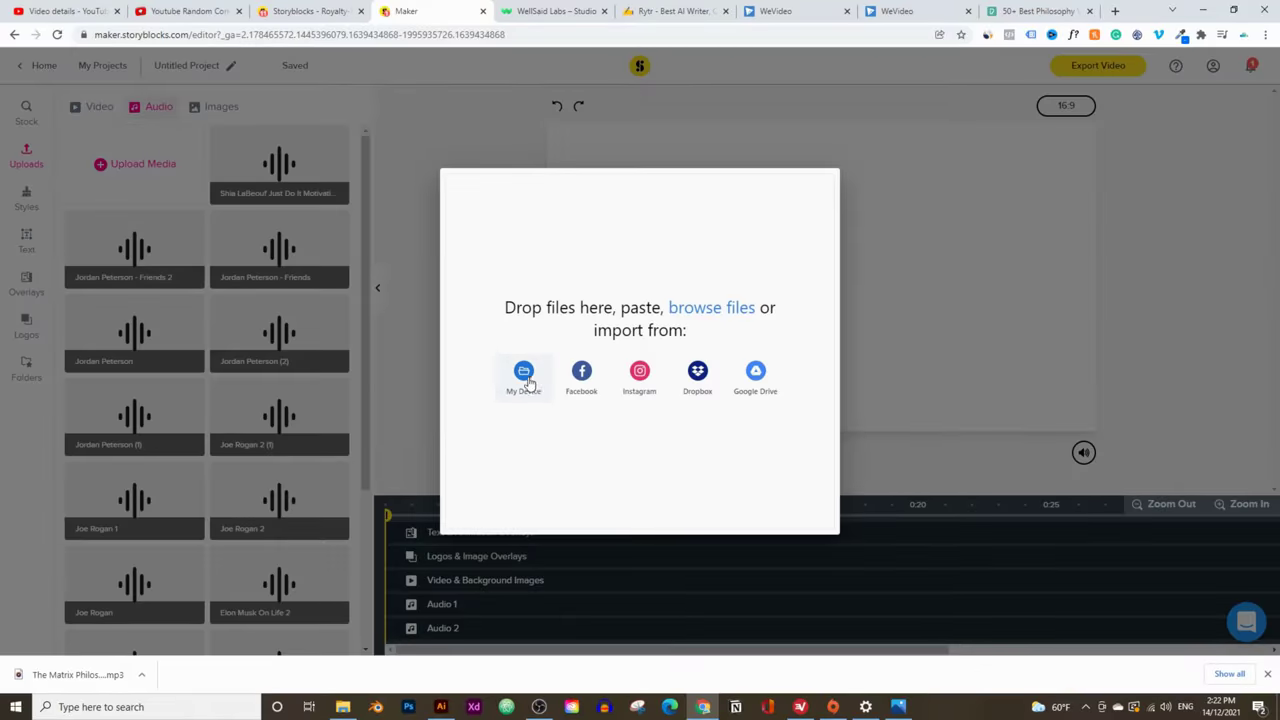
{"action": "scroll", "coordinate": [240, 430], "scroll_direction": "up", "scroll_amount": 4}
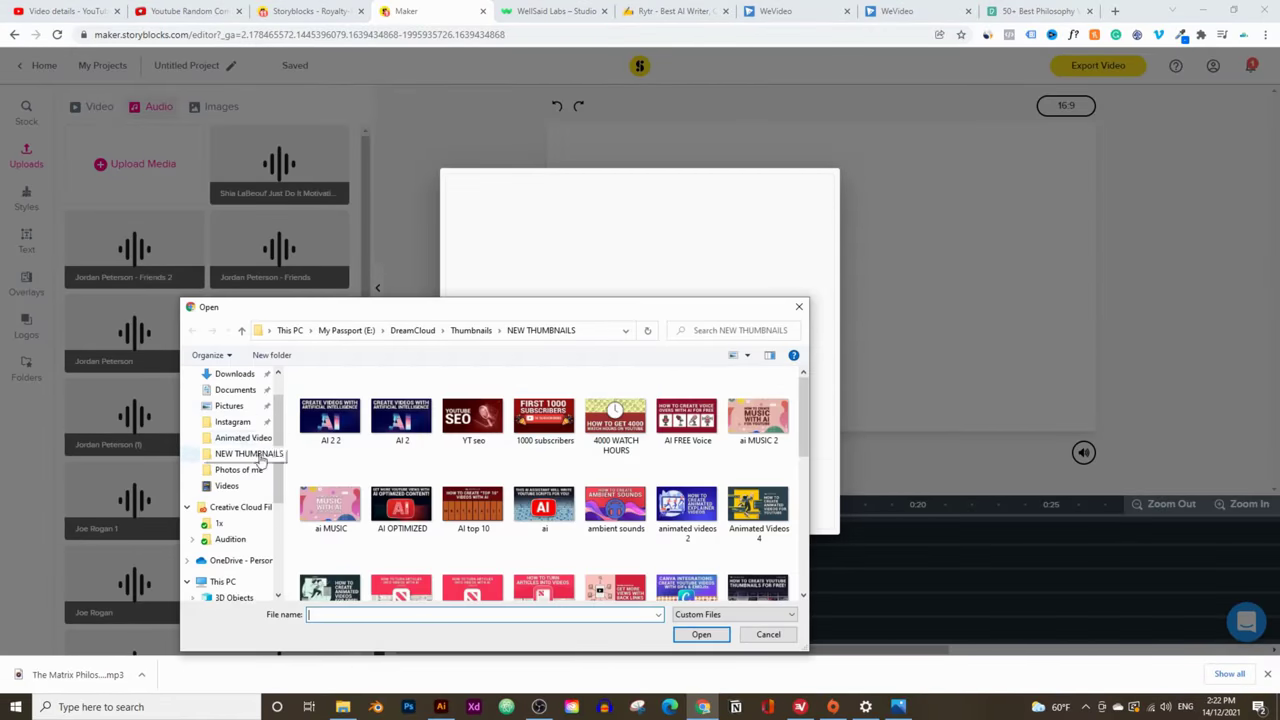
{"action": "left_click", "coordinate": [236, 390]}
{"action": "left_click", "coordinate": [350, 423]}
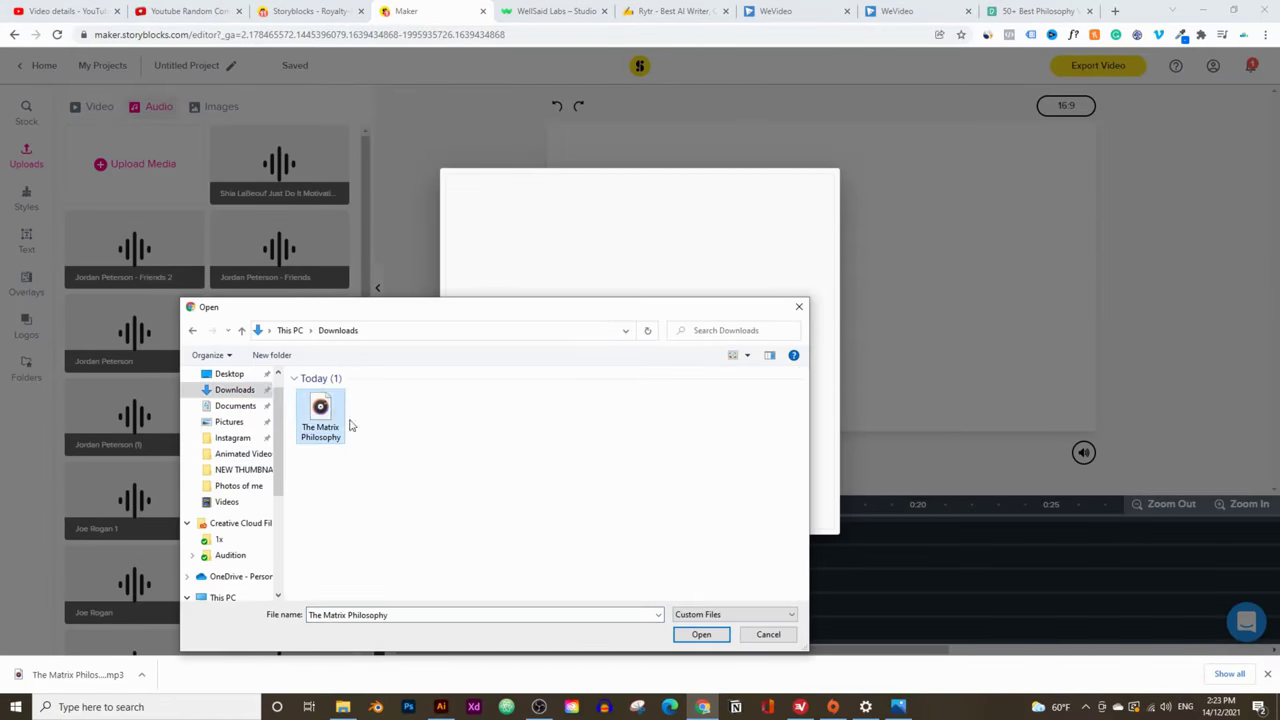
{"action": "left_click", "coordinate": [702, 634]}
{"action": "left_click", "coordinate": [491, 518]}
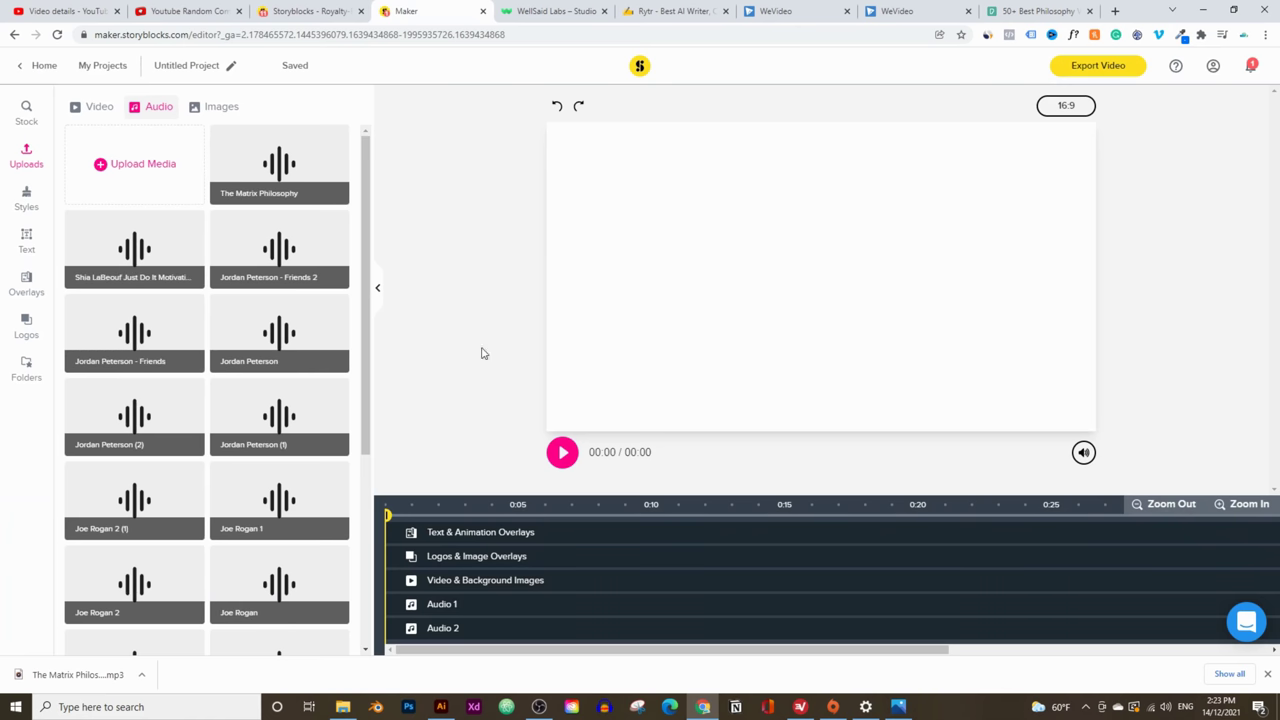
Add the full The Matrix Philosophy narration to Audio Layer 1, and play its opening before returning the playhead to the start
{"action": "left_click", "coordinate": [317, 170]}
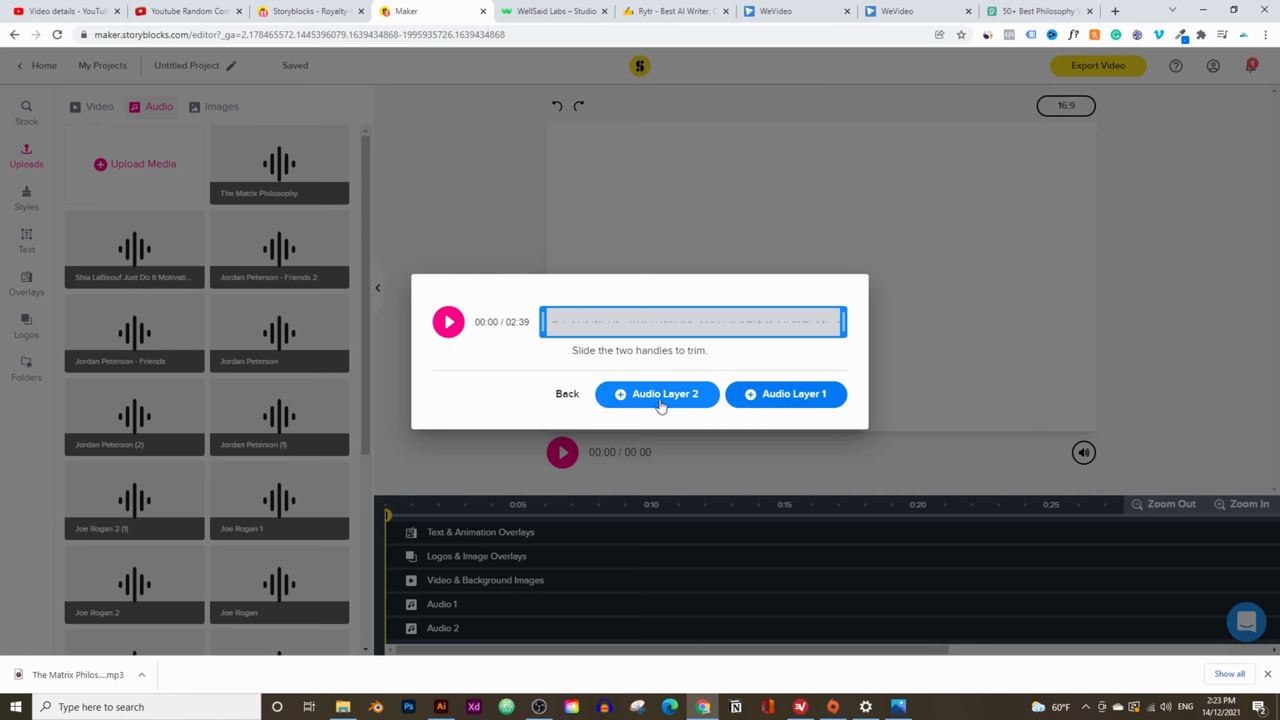
{"action": "left_click", "coordinate": [766, 401]}
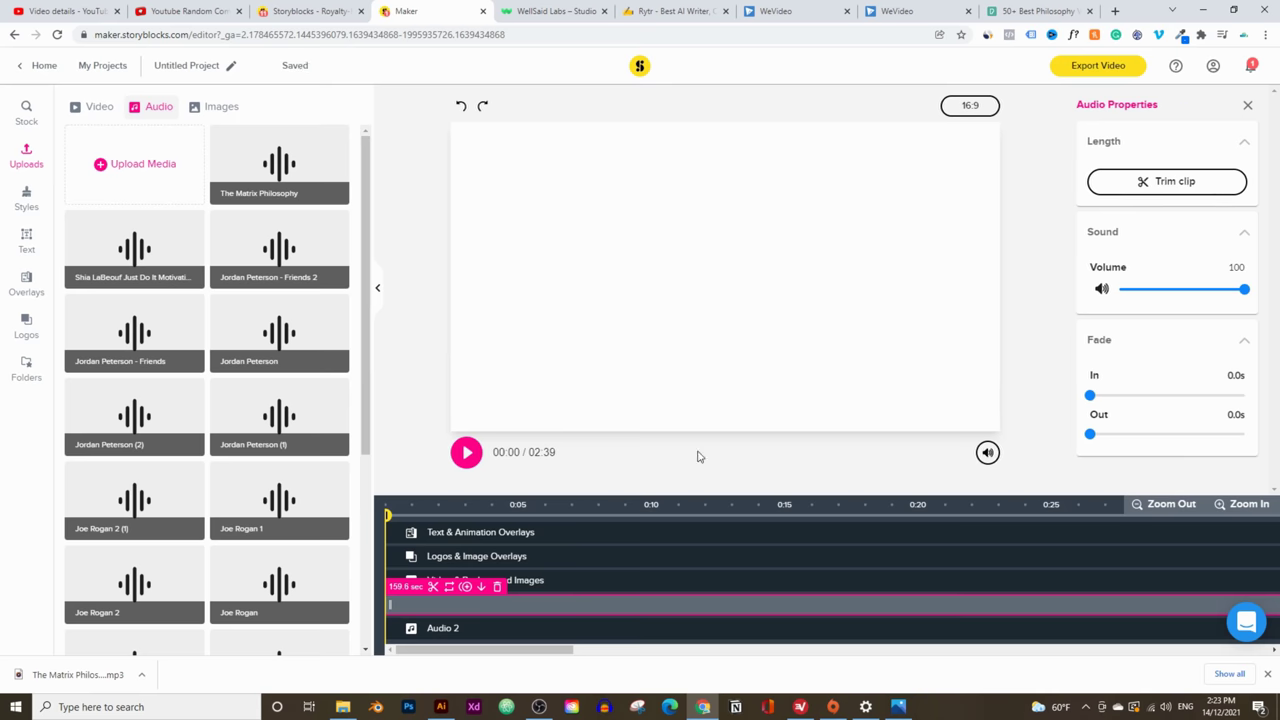
{"action": "left_click", "coordinate": [475, 455]}
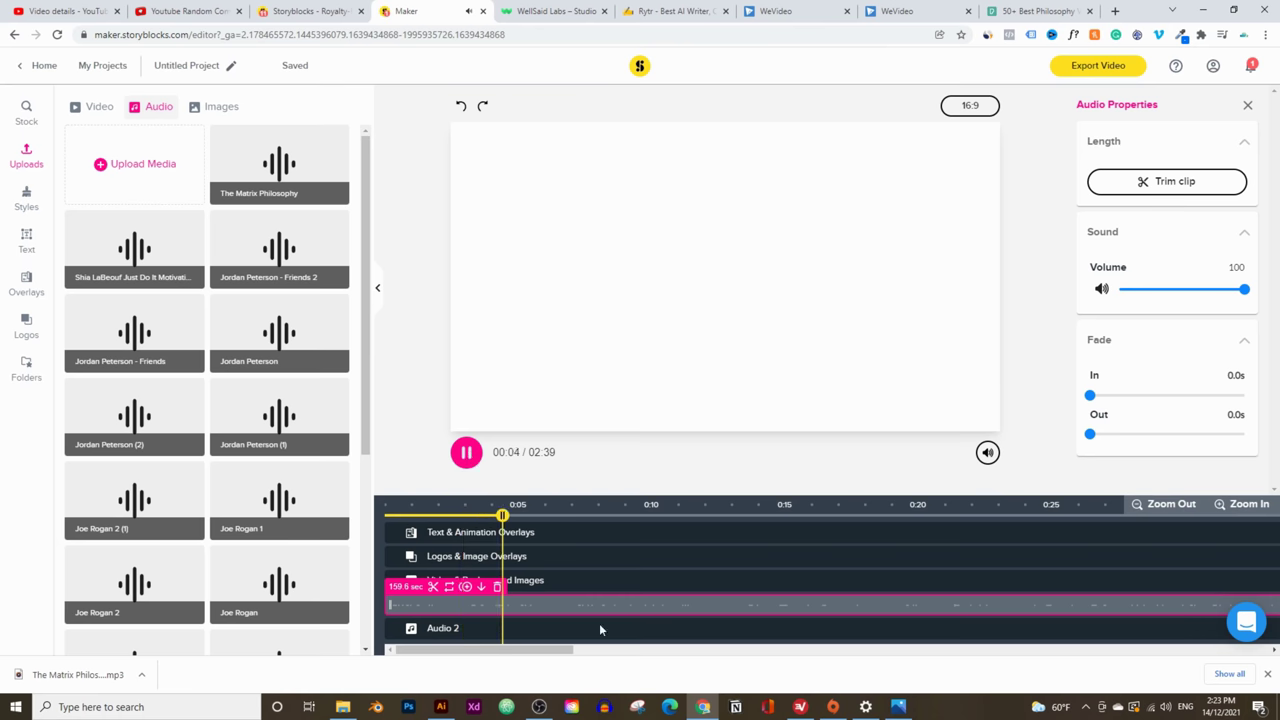
{"action": "left_click", "coordinate": [541, 708]}
{"action": "left_click", "coordinate": [550, 709]}
{"action": "key", "text": "space"}
{"action": "left_click_drag", "start_coordinate": [563, 516], "coordinate": [388, 516]}
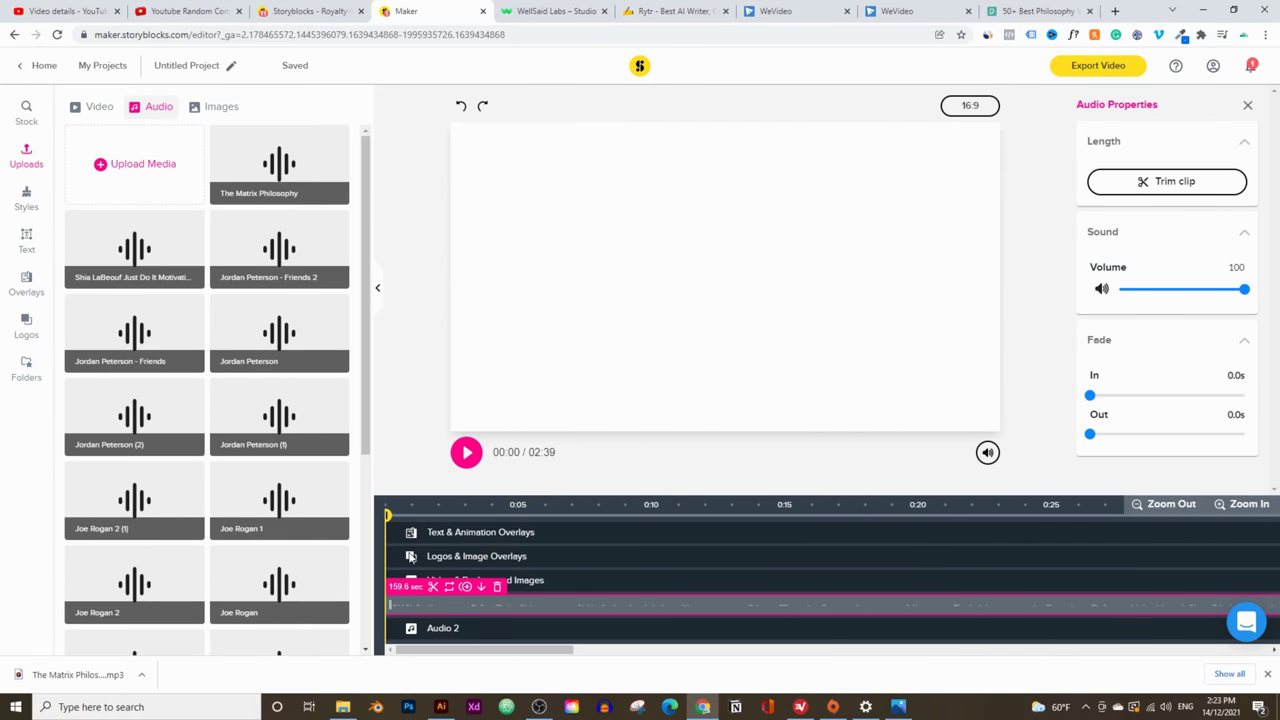
Look briefly at the Pexels philosophy videos, and search Maker's stock video library for "philosophy"
{"action": "left_click", "coordinate": [33, 118]}
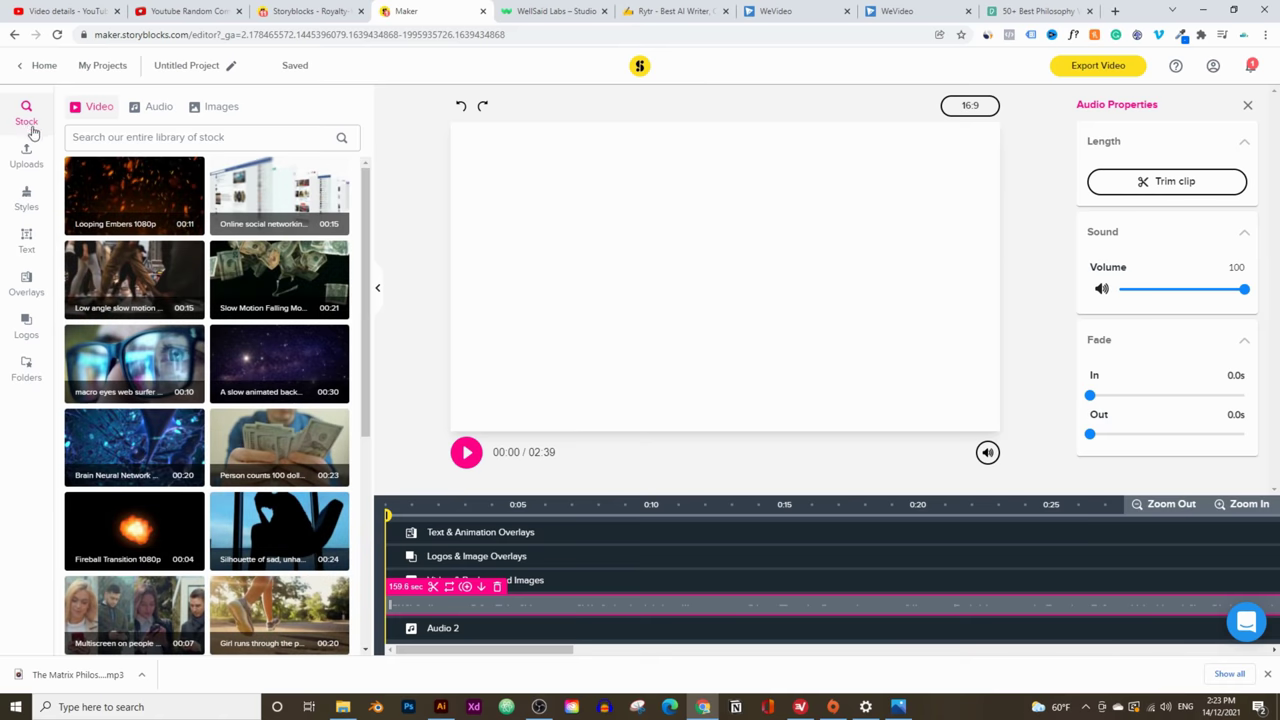
{"action": "left_click", "coordinate": [189, 137]}
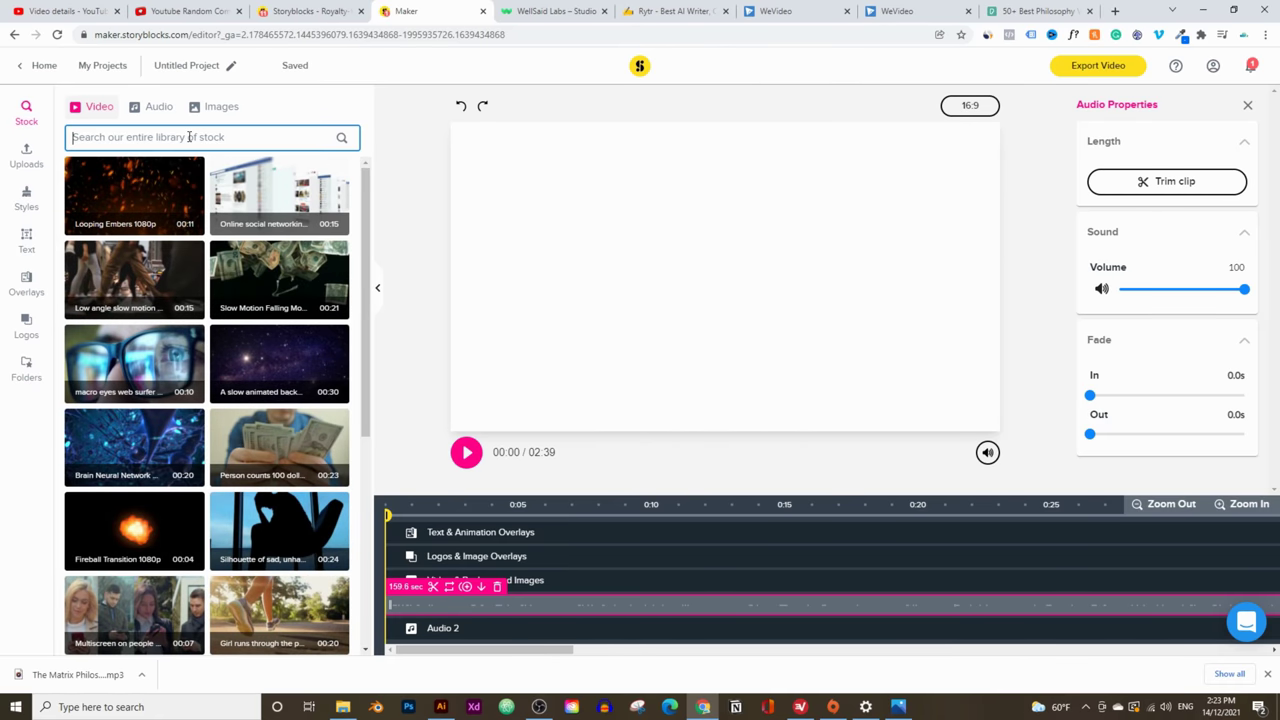
{"action": "left_click", "coordinate": [1015, 9]}
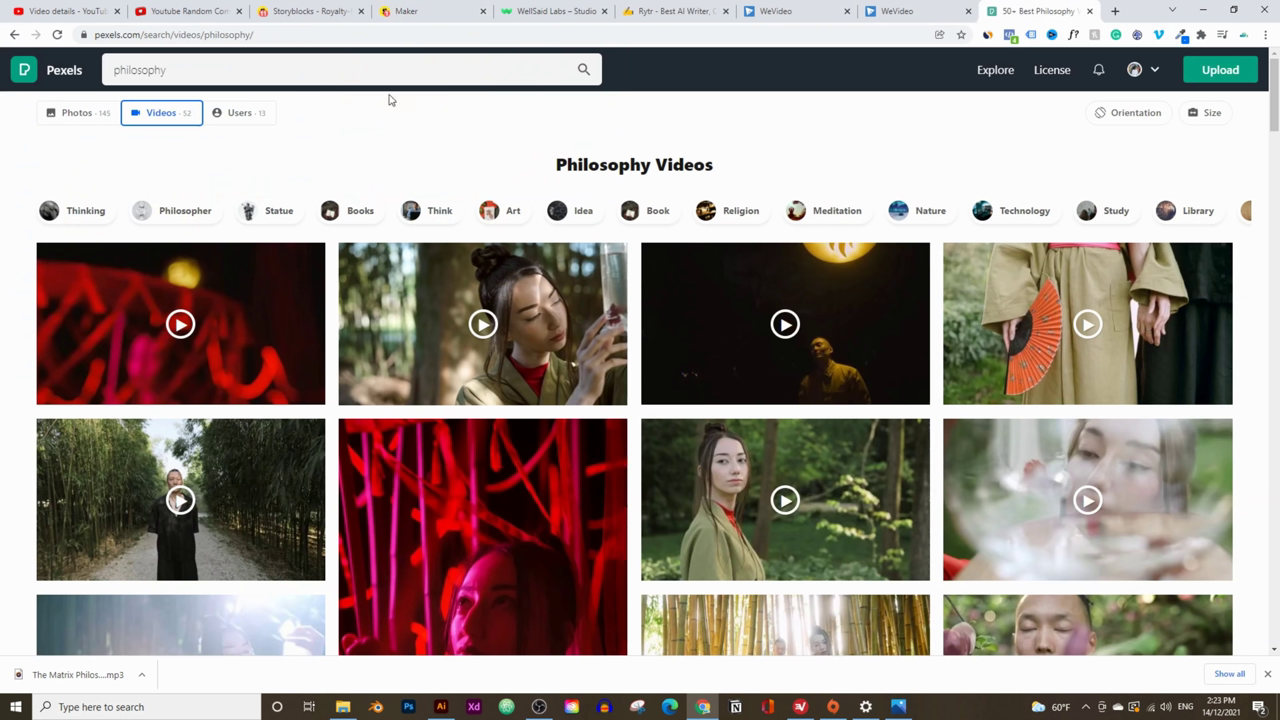
{"action": "left_click", "coordinate": [283, 9]}
{"action": "left_click", "coordinate": [410, 11]}
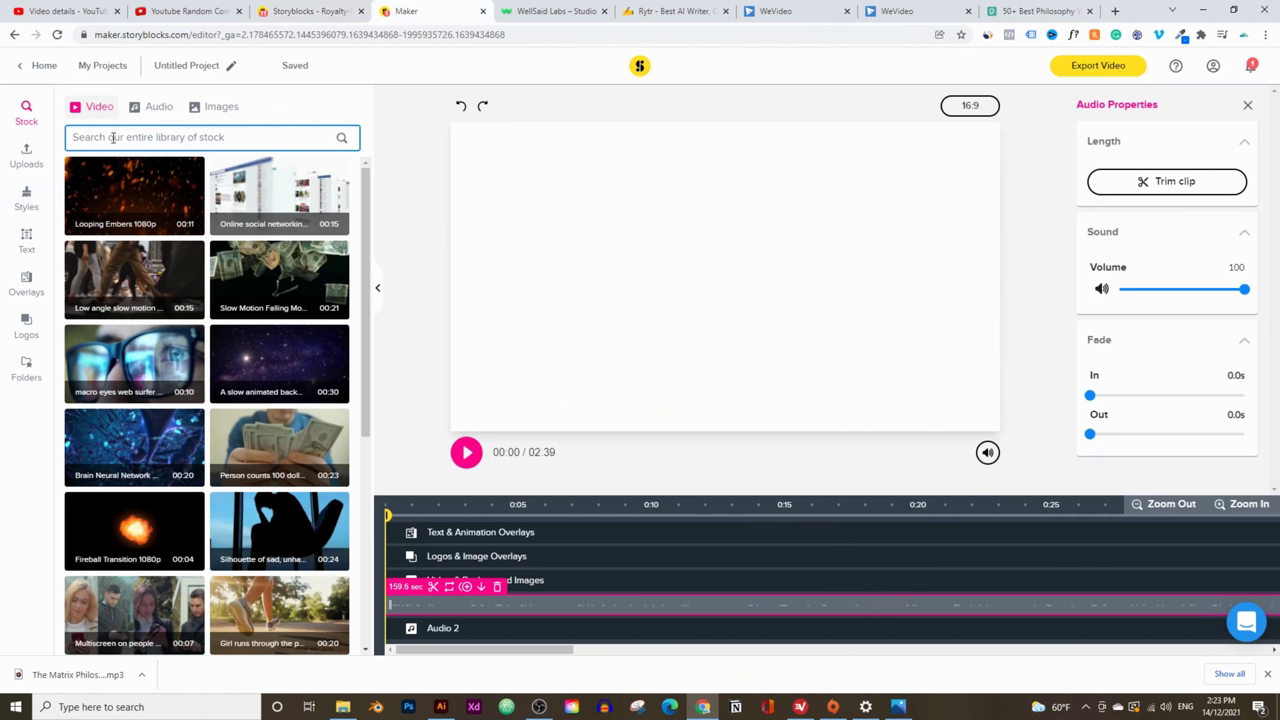
{"action": "type", "text": "philosophy"}
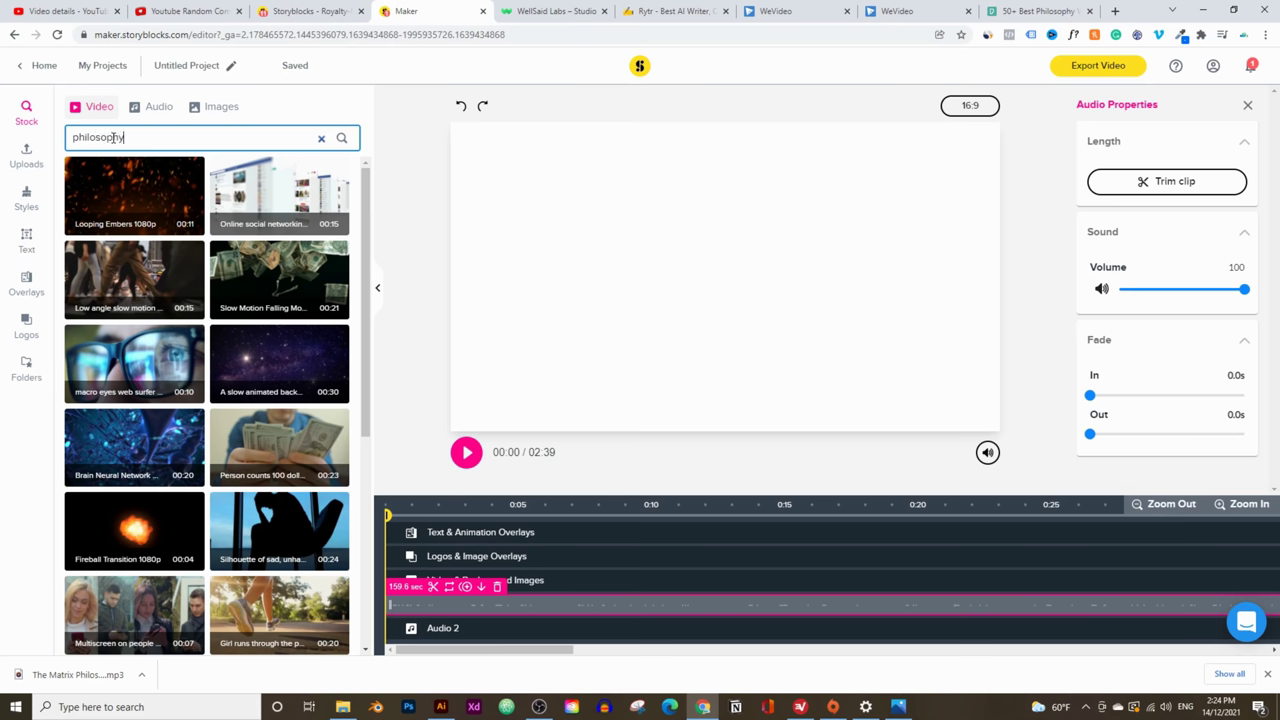
{"action": "key", "text": "Return"}
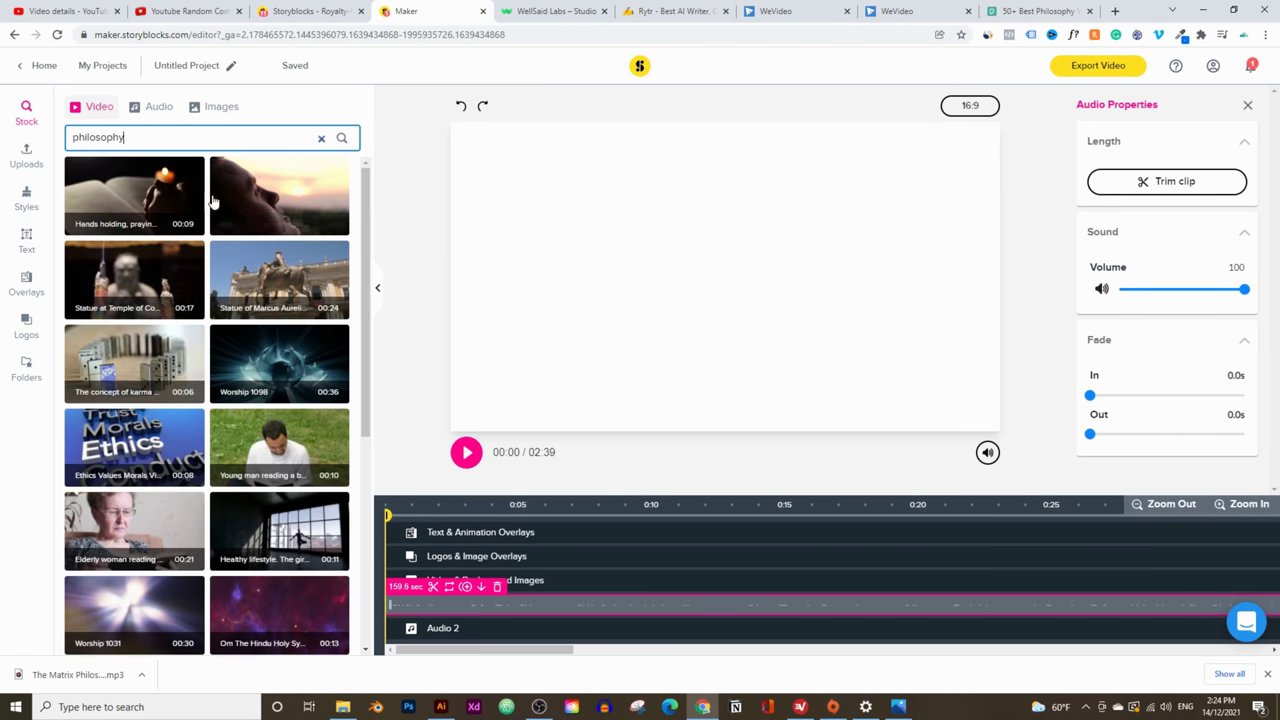
Trim the clip of praying hands beside a candle to its last part from 00:05 and add it to the video track
{"action": "left_click", "coordinate": [148, 200]}
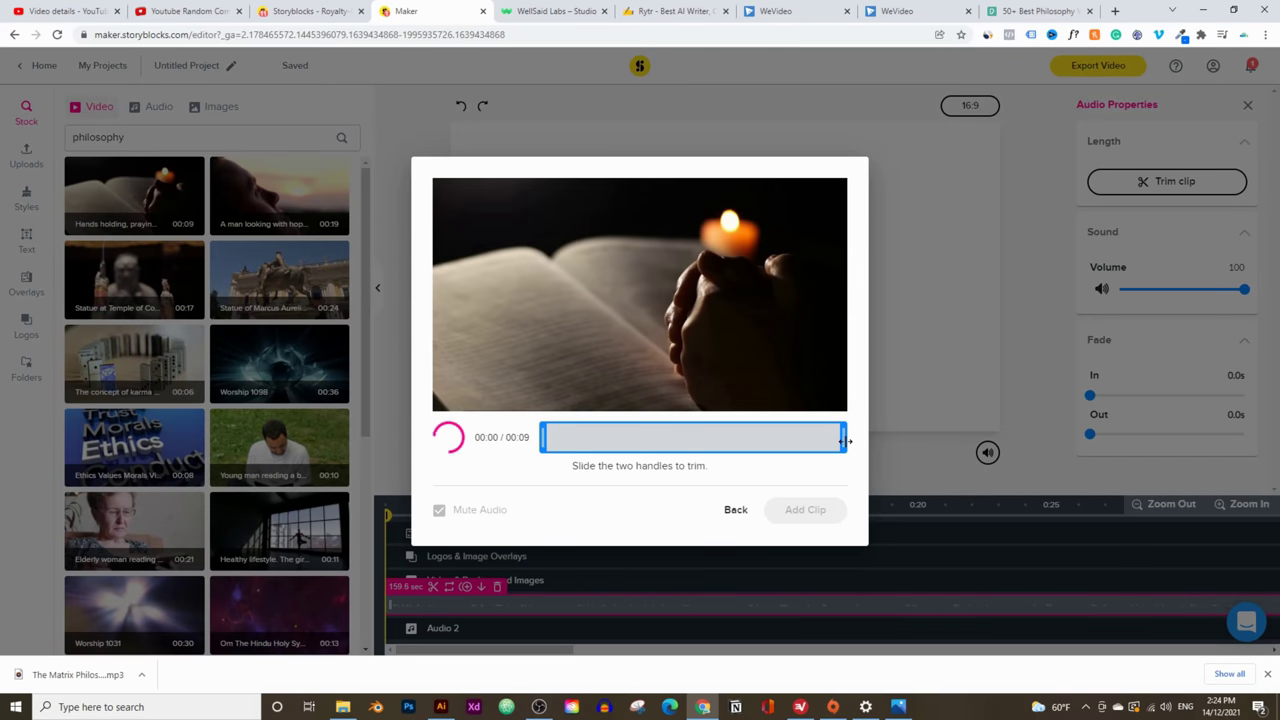
{"action": "left_click_drag", "start_coordinate": [542, 437], "coordinate": [724, 437]}
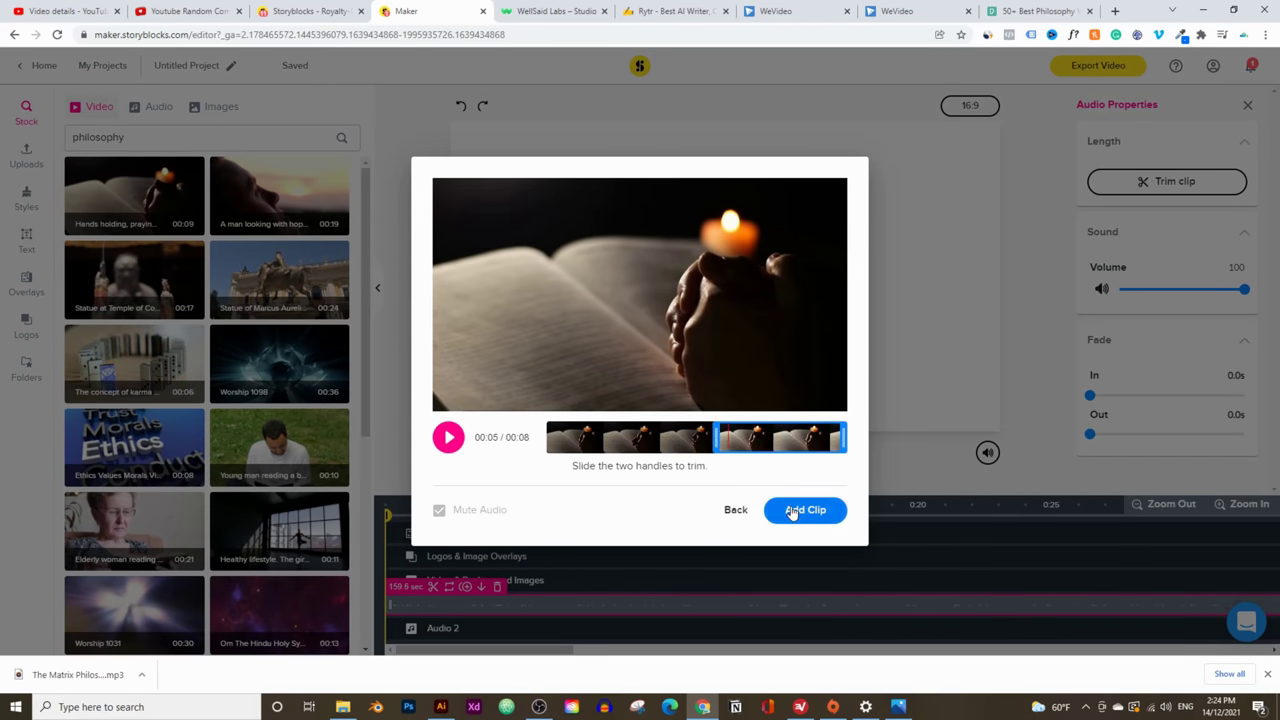
{"action": "left_click", "coordinate": [801, 509]}
{"action": "left_click_drag", "start_coordinate": [456, 578], "coordinate": [538, 582]}
Search the stock videos for "philosophy movie", and broaden the search to just "movie"
{"action": "double_click", "coordinate": [120, 137]}
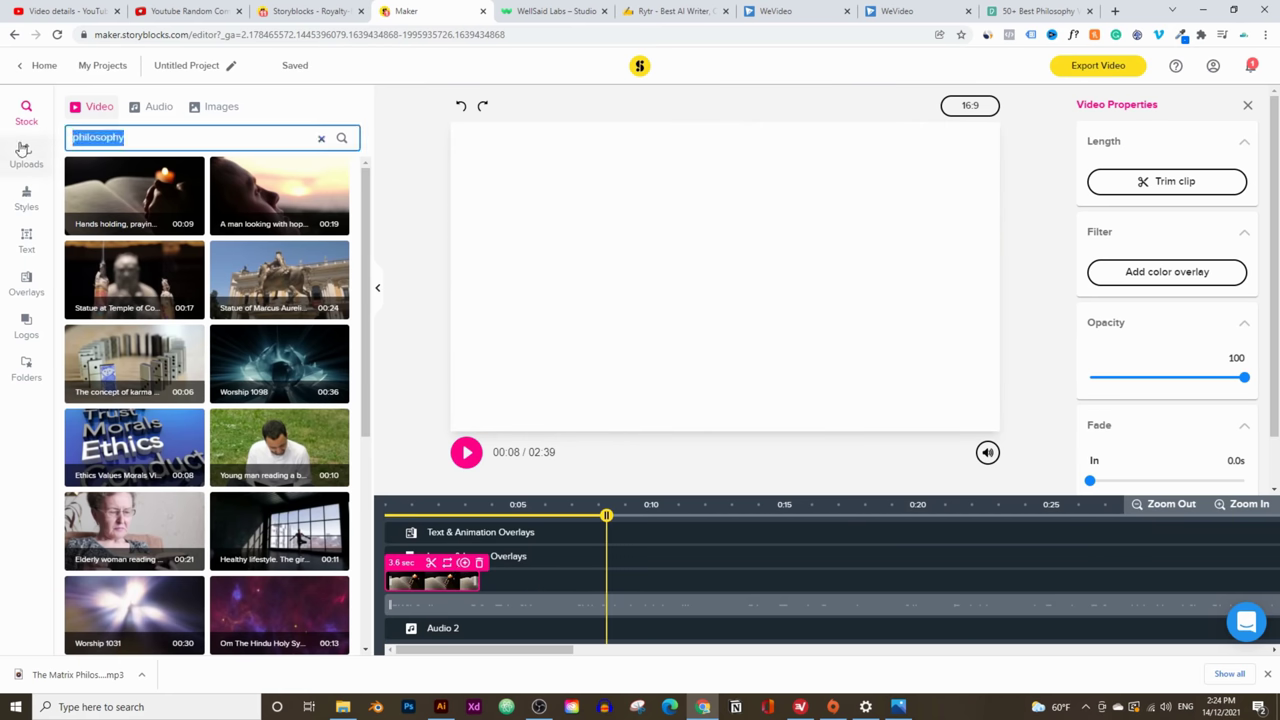
{"action": "key", "text": "End"}
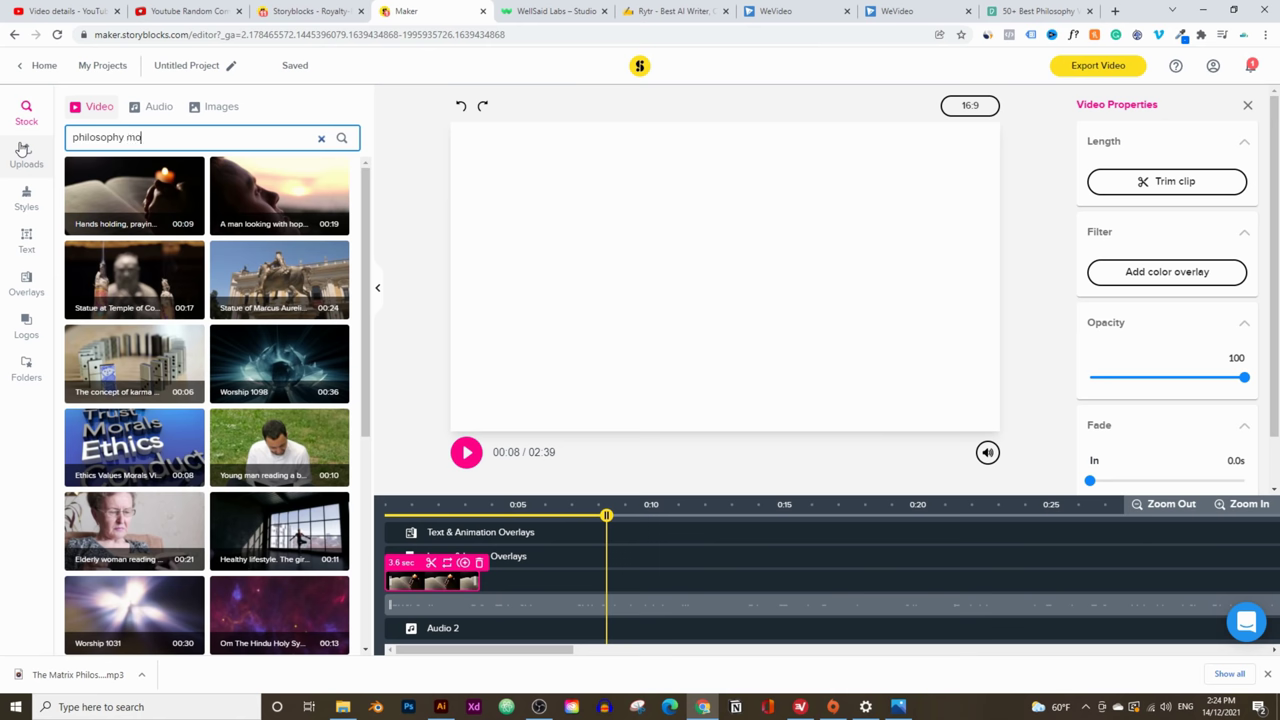
{"action": "type", "text": "movie"}
{"action": "key", "text": "Return"}
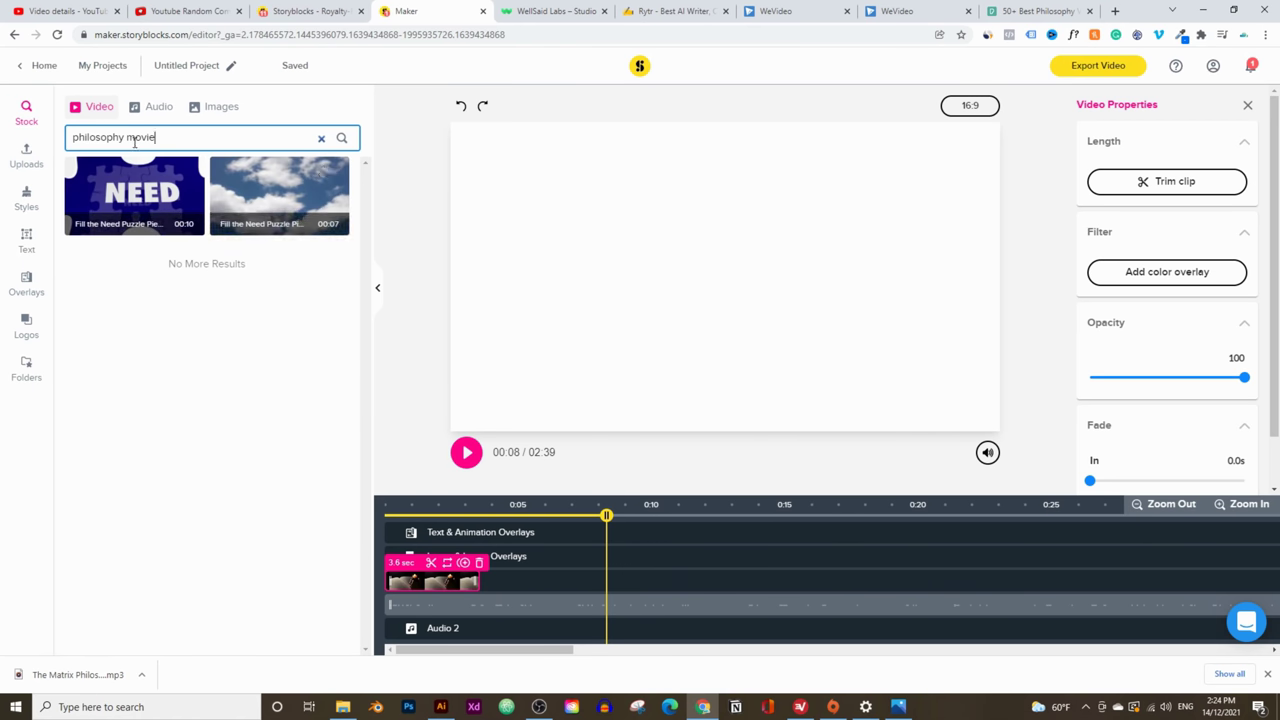
{"action": "left_click_drag", "start_coordinate": [129, 139], "coordinate": [45, 144]}
{"action": "key", "text": "BackSpace"}
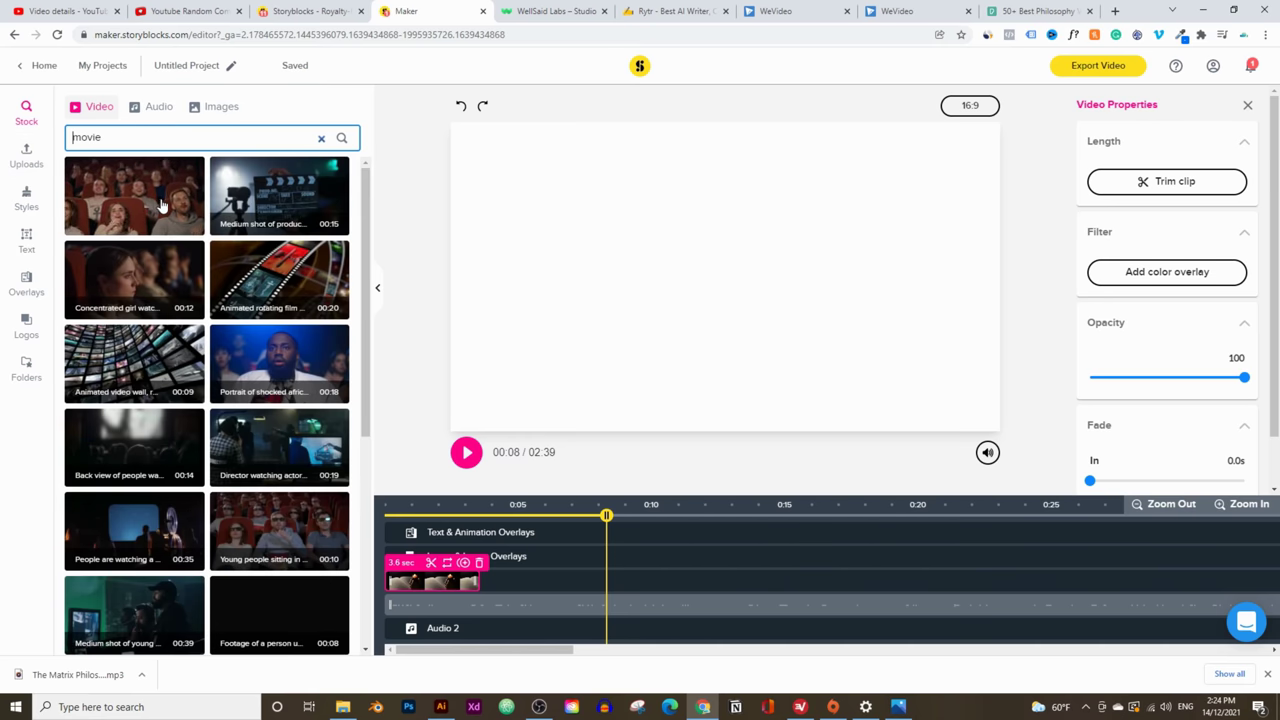
Trim the 35-second clip of people watching a screen to about 6 seconds from 00:11, preview it and add it to the timeline
{"action": "left_click", "coordinate": [165, 520]}
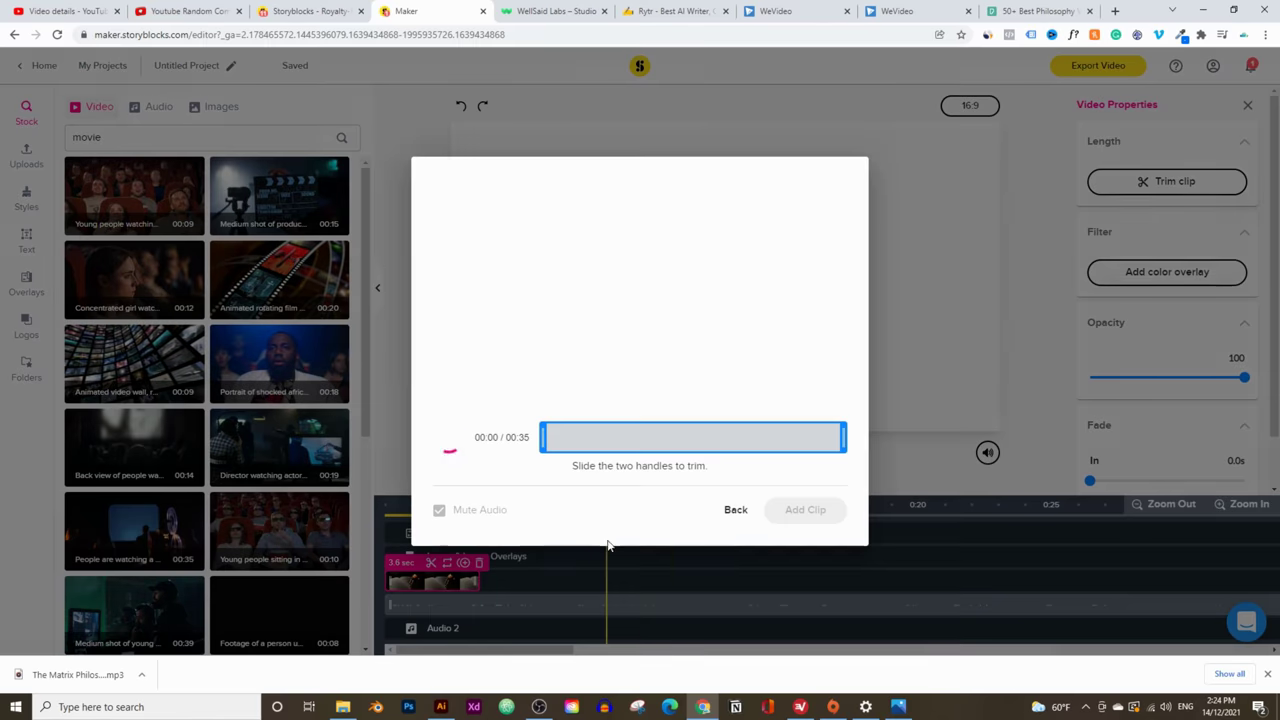
{"action": "left_click_drag", "start_coordinate": [540, 441], "coordinate": [661, 441]}
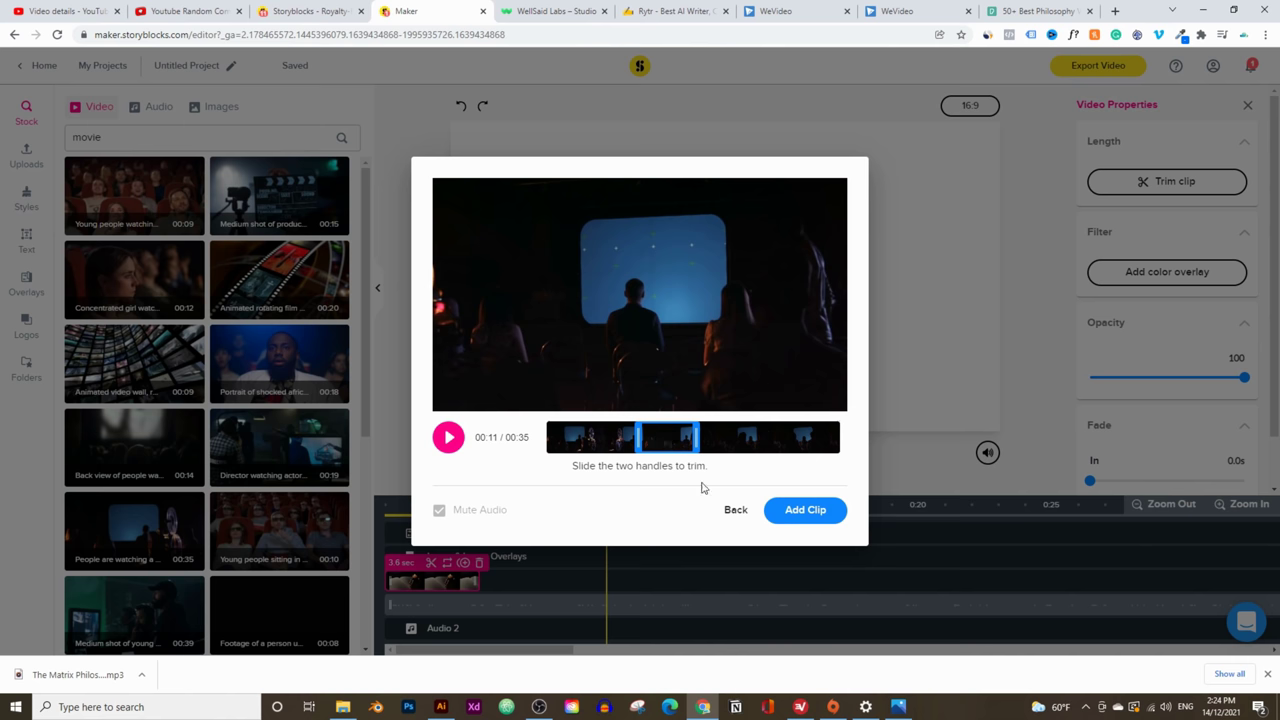
{"action": "left_click", "coordinate": [448, 438]}
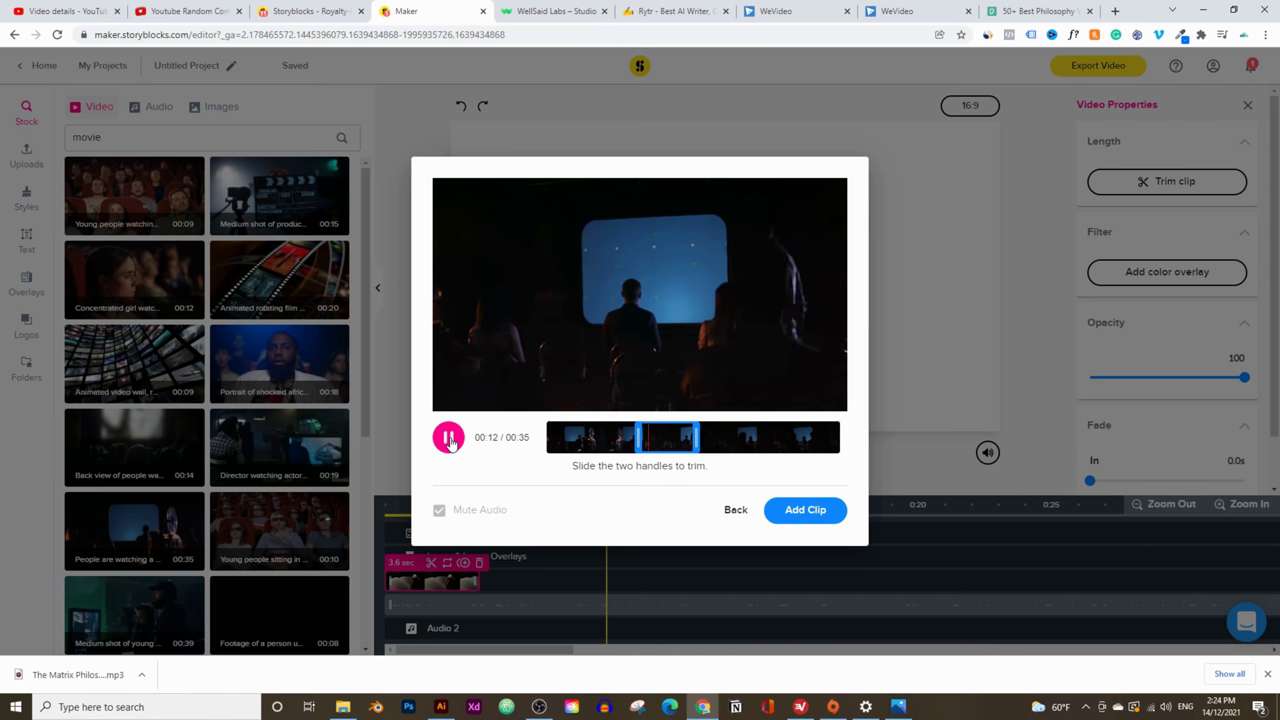
{"action": "left_click", "coordinate": [448, 438]}
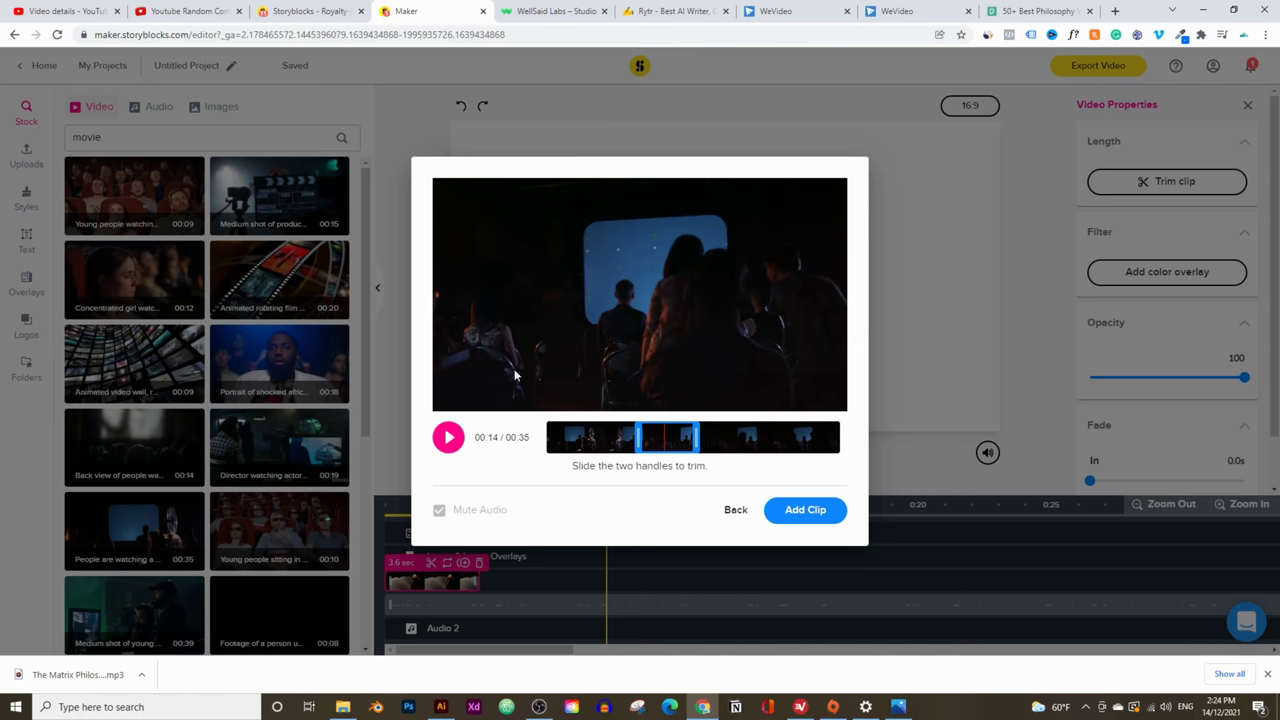
{"action": "left_click", "coordinate": [806, 510]}
Delete the praying-hands clip from the video track and play the timeline with the narration up to 00:12
{"action": "left_click", "coordinate": [470, 580]}
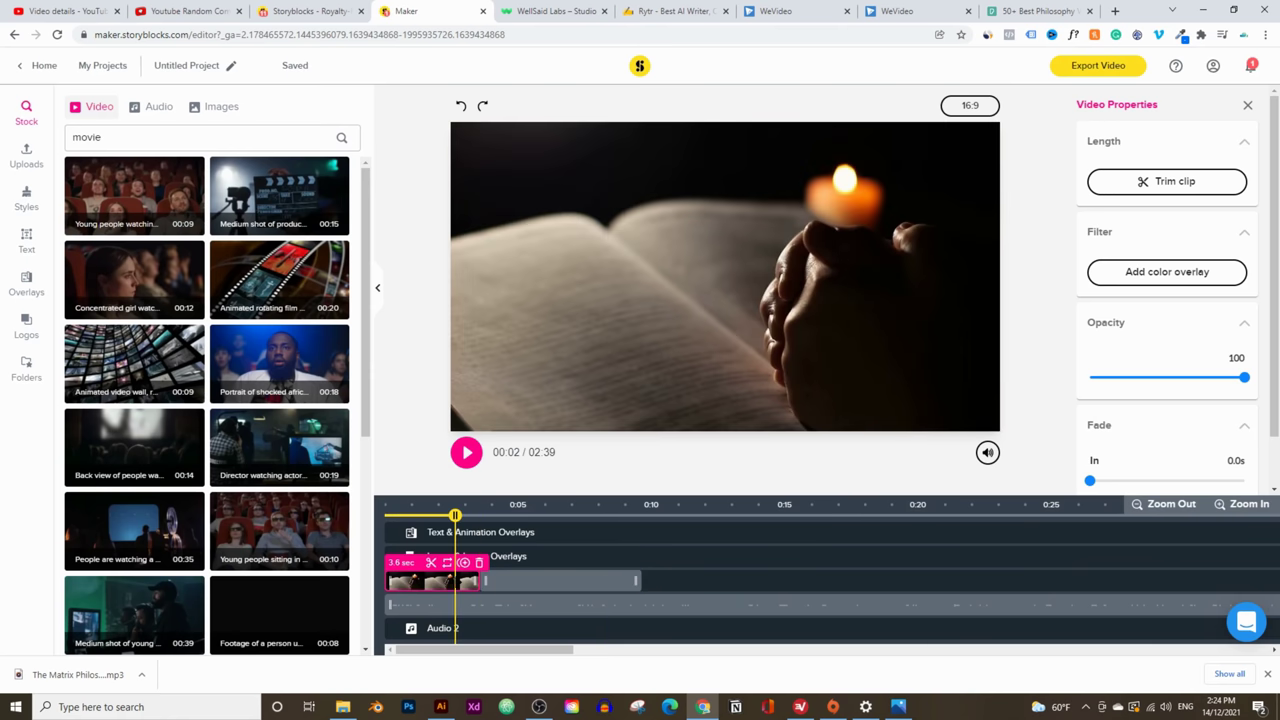
{"action": "left_click", "coordinate": [479, 563]}
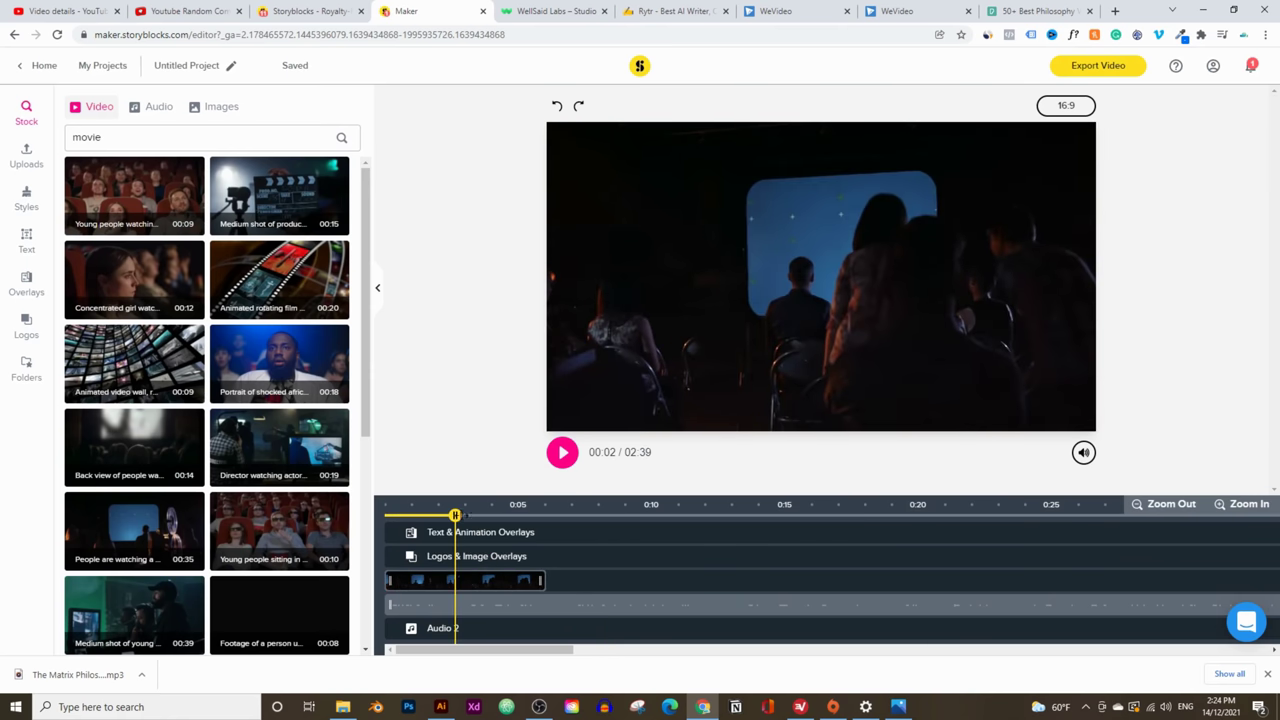
{"action": "left_click", "coordinate": [575, 461]}
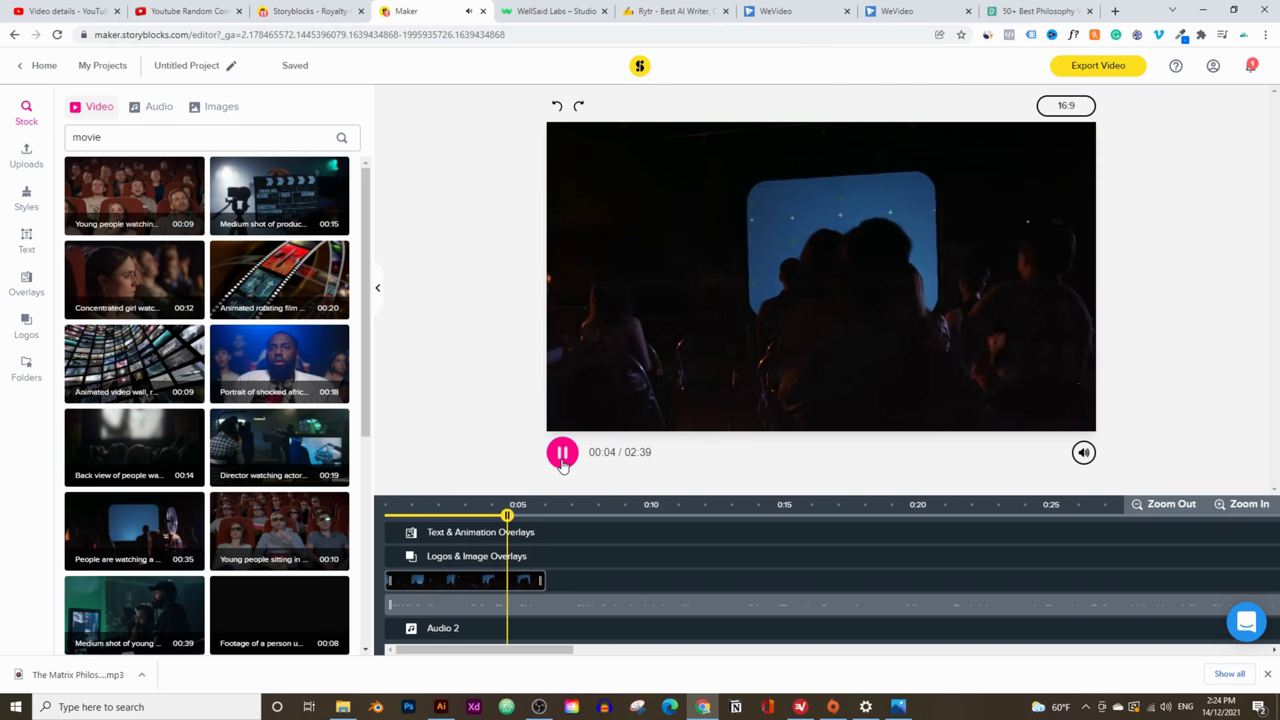
{"action": "left_click", "coordinate": [558, 463]}
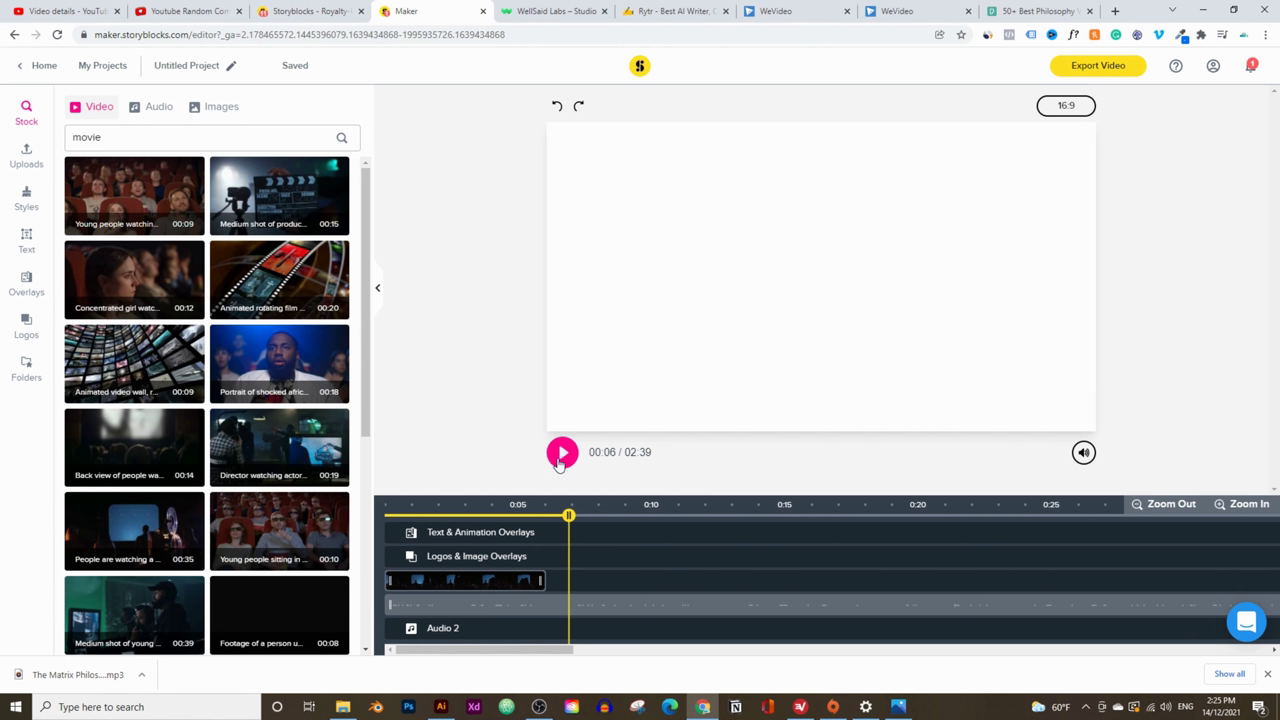
{"action": "left_click", "coordinate": [562, 454]}
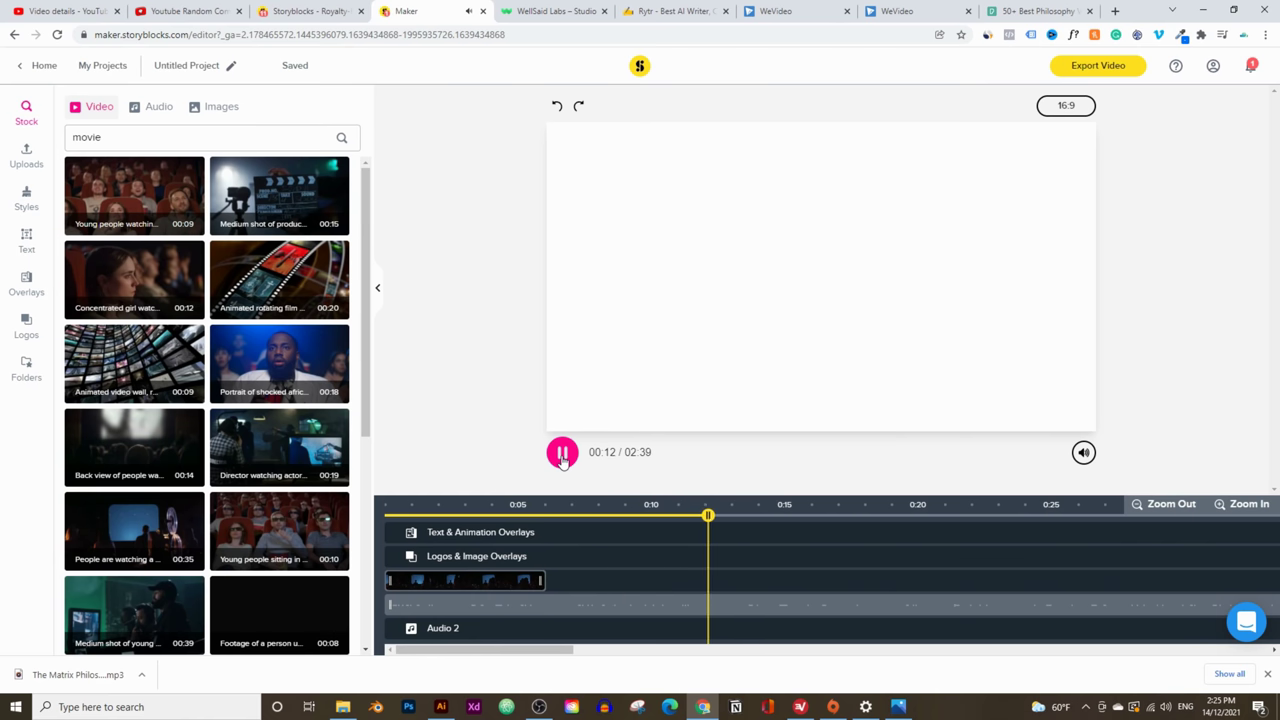
{"action": "left_click", "coordinate": [562, 454]}
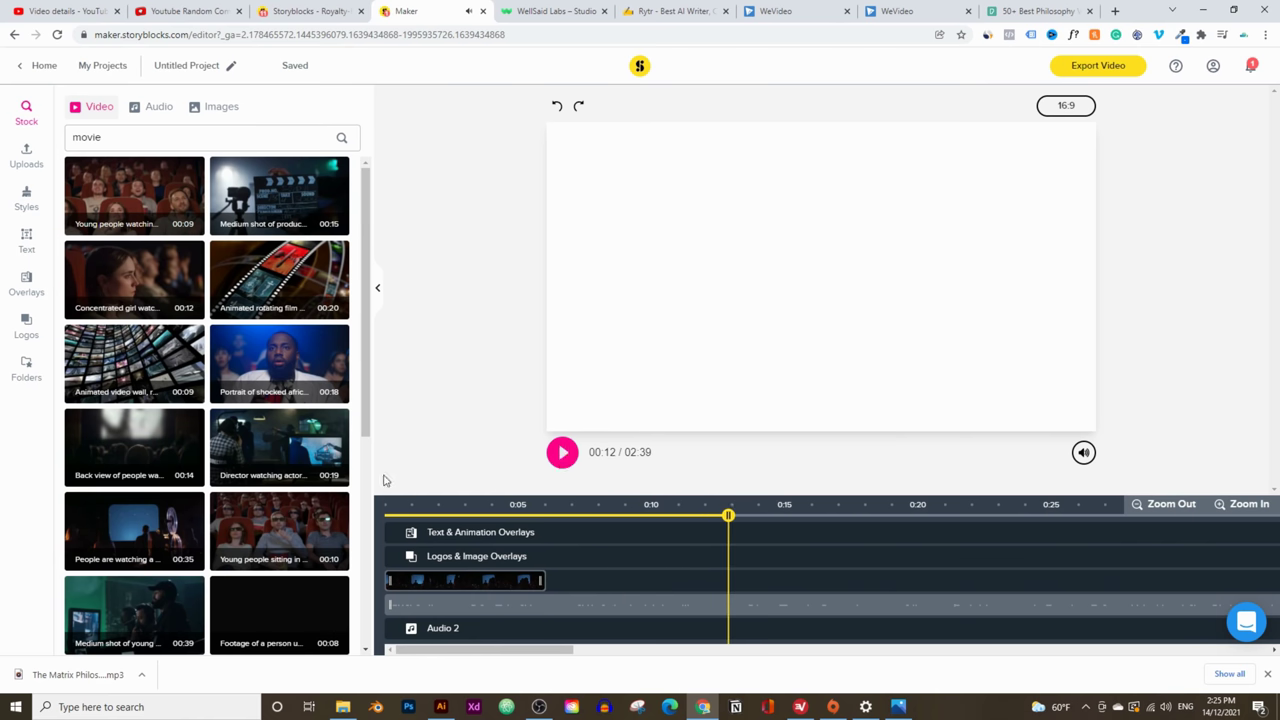
Add the first 10 seconds of the director clip after the audience clip, shorten it to 5.8 seconds and play on from 00:11
{"action": "left_click", "coordinate": [281, 452]}
{"action": "left_click_drag", "start_coordinate": [842, 435], "coordinate": [707, 437]}
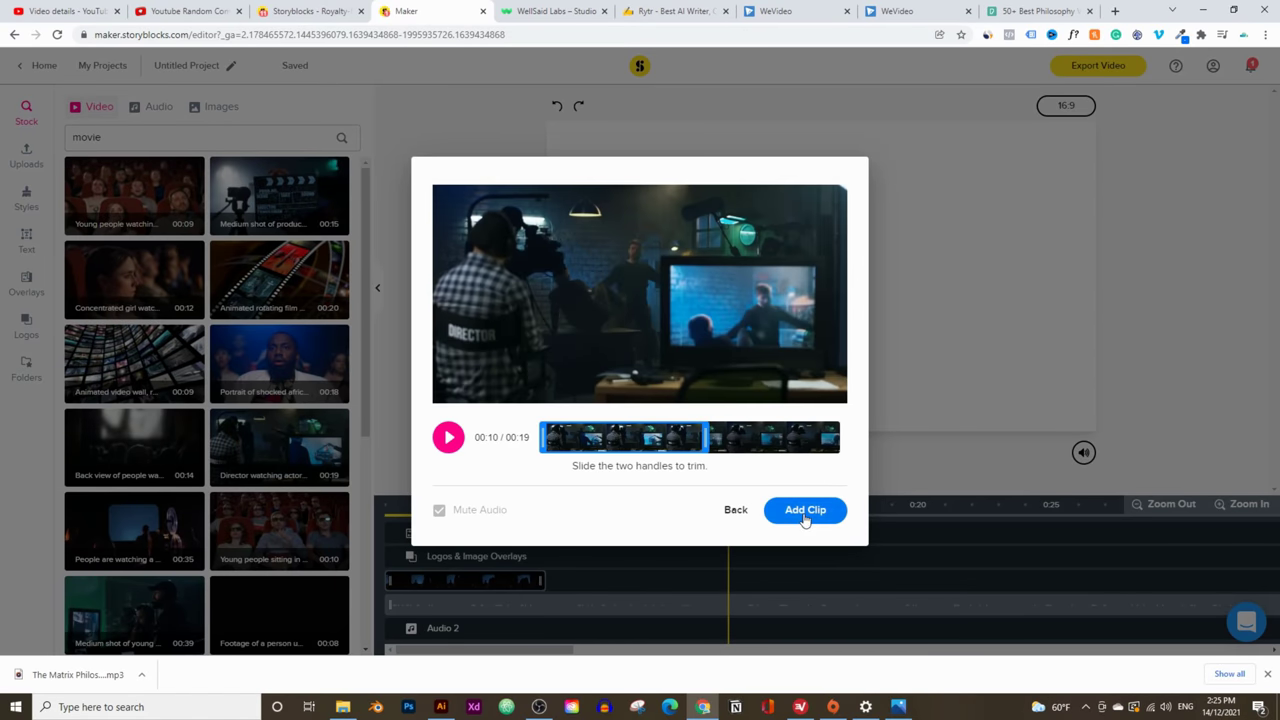
{"action": "left_click", "coordinate": [805, 510]}
{"action": "left_click_drag", "start_coordinate": [790, 580], "coordinate": [721, 580]}
{"action": "left_click", "coordinate": [694, 510]}
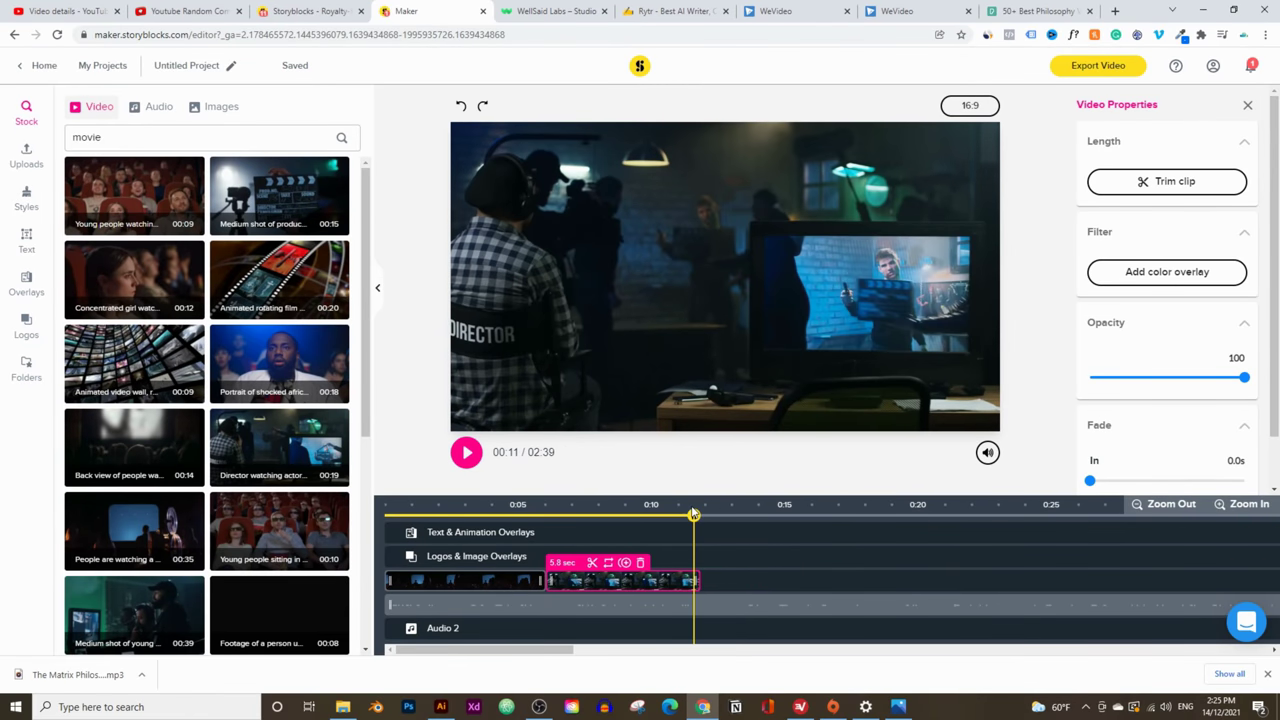
{"action": "left_click", "coordinate": [561, 455]}
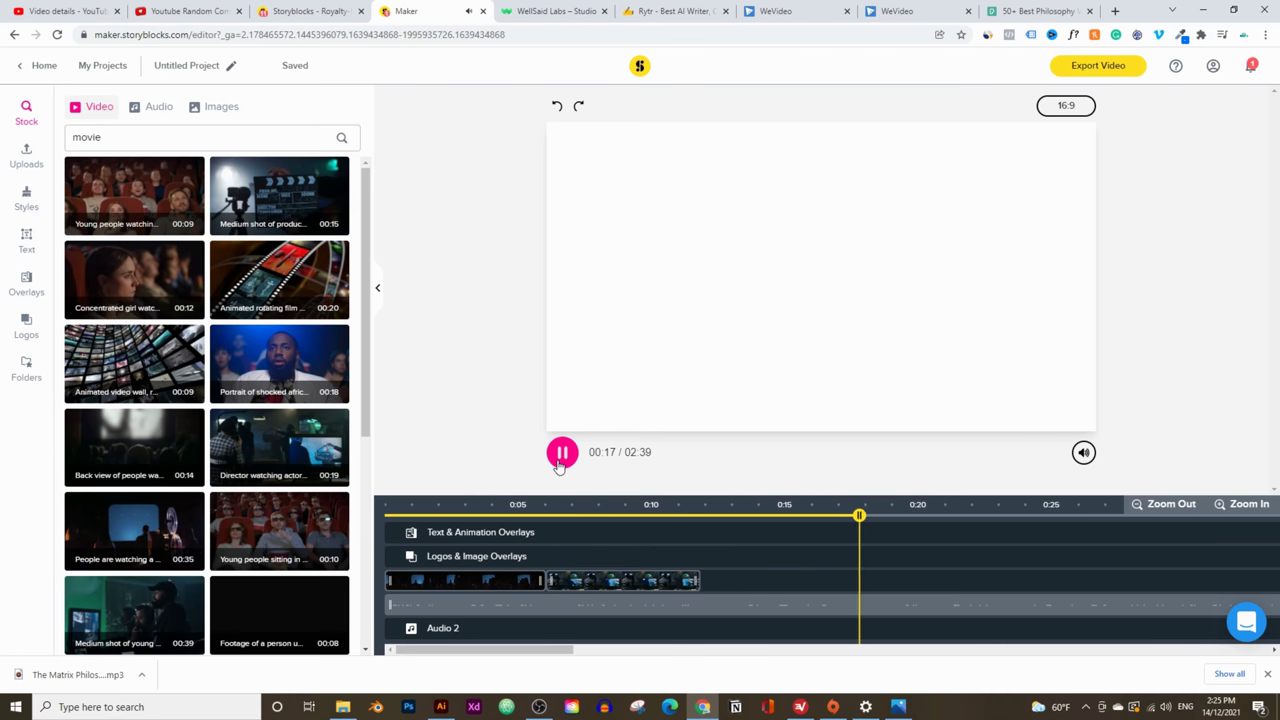
Add a section of the 39-second film crew clip from 00:05 after the director clip and shorten it to 5.3 seconds
{"action": "left_click", "coordinate": [561, 462]}
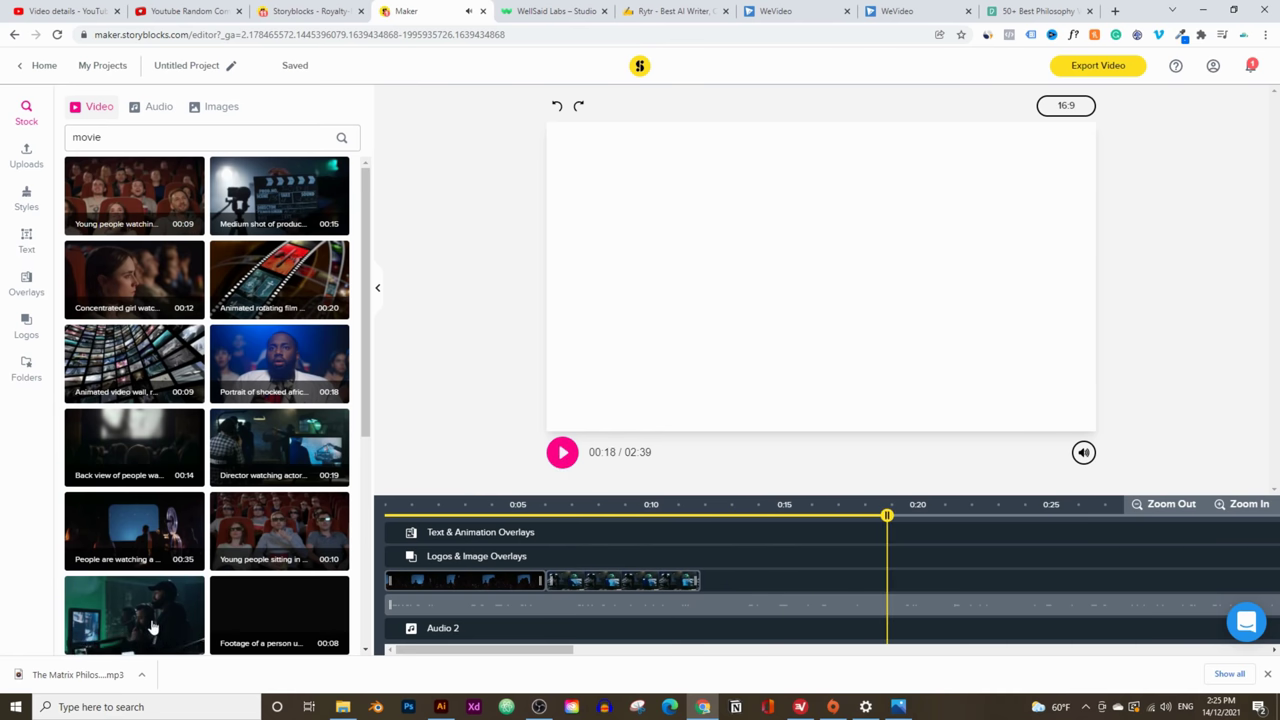
{"action": "left_click", "coordinate": [151, 614]}
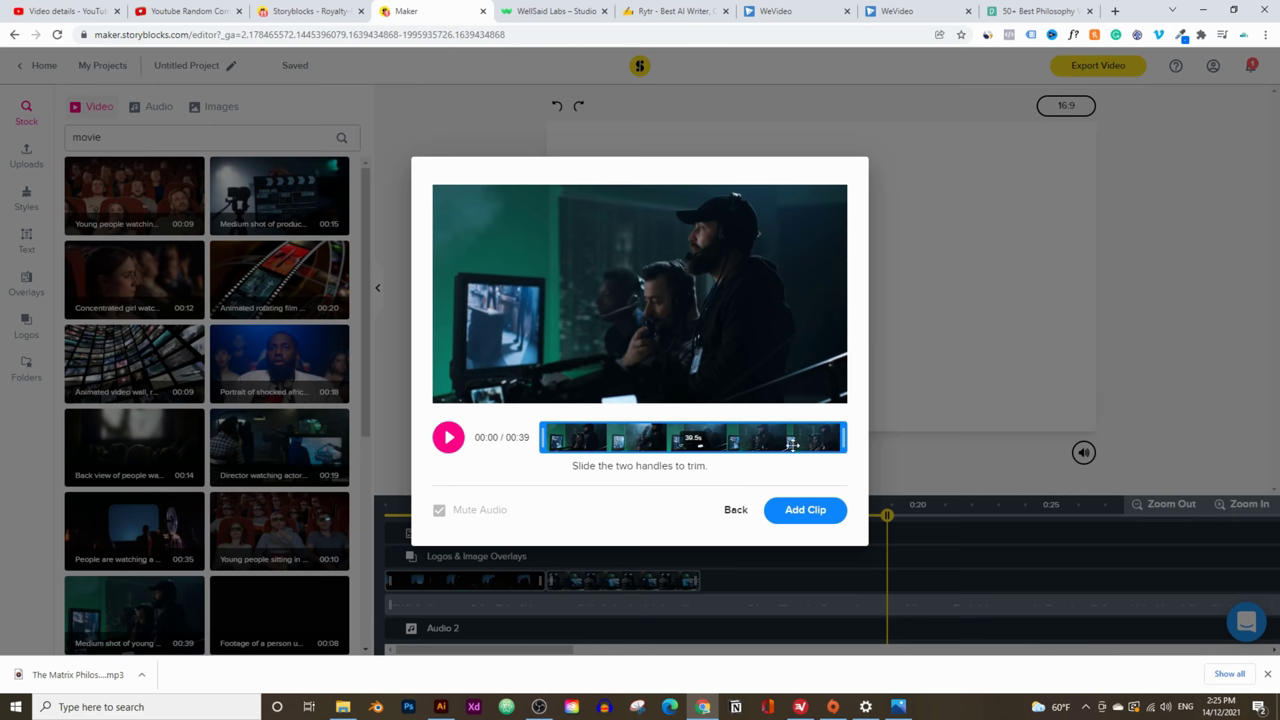
{"action": "left_click_drag", "start_coordinate": [845, 437], "coordinate": [681, 437]}
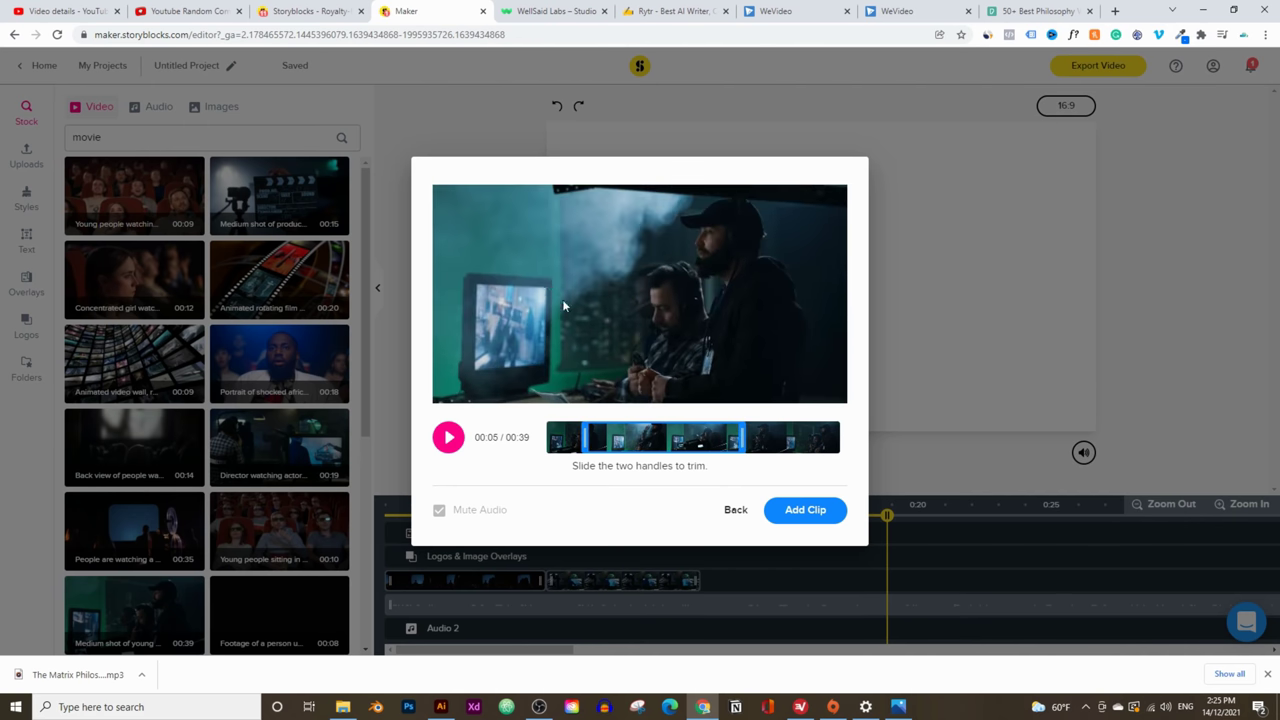
{"action": "left_click", "coordinate": [802, 510]}
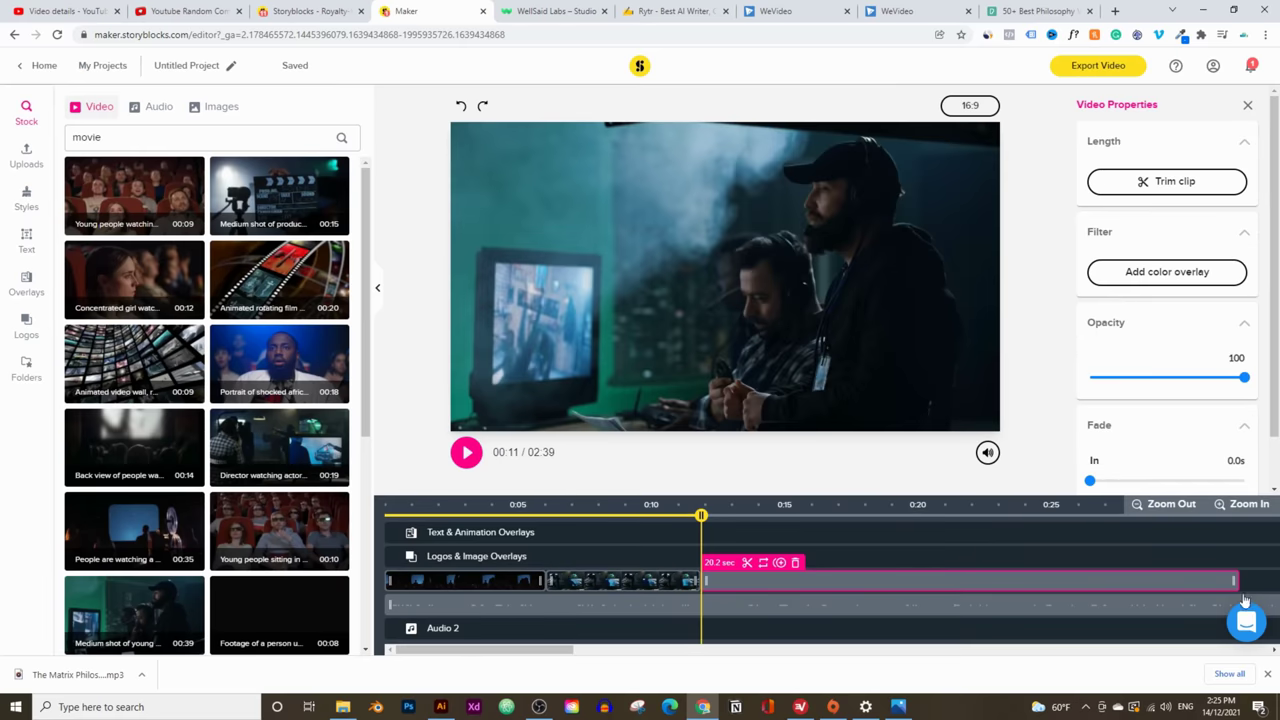
{"action": "left_click_drag", "start_coordinate": [1233, 580], "coordinate": [843, 578]}
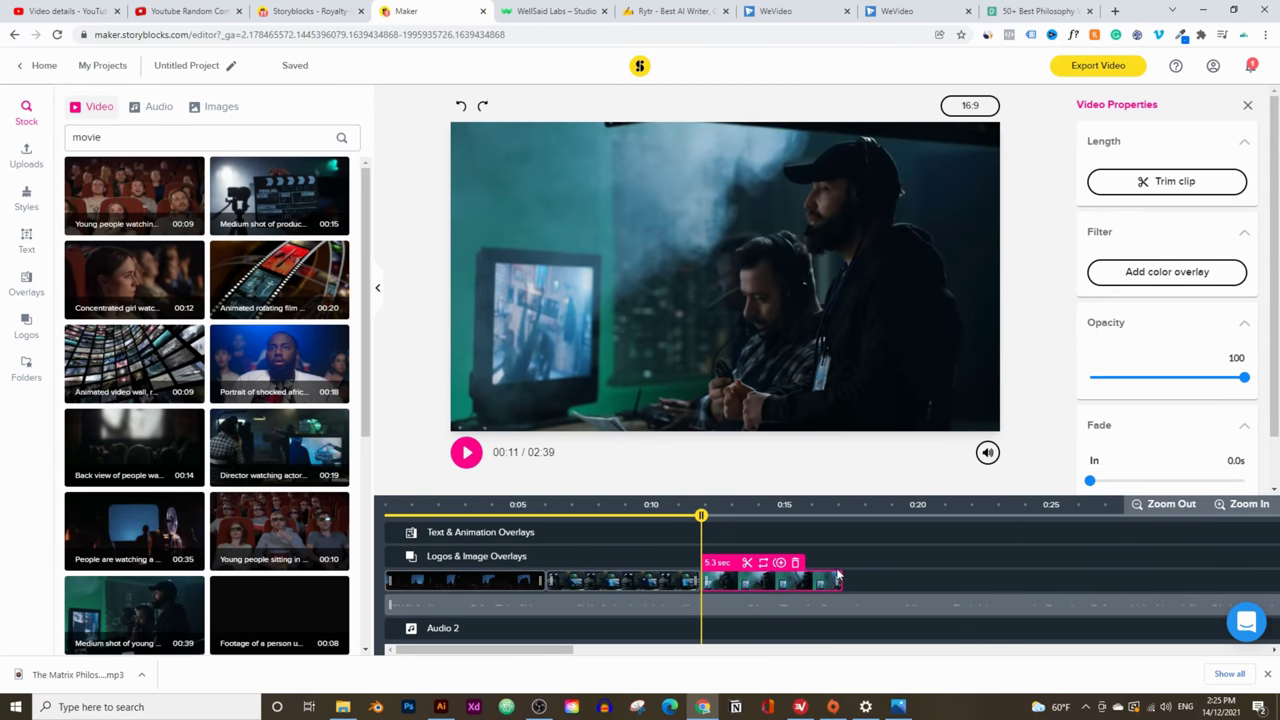
{"action": "left_click", "coordinate": [838, 577]}
Play the timeline with the narration up to 00:20 and search the stock videos for "matrix"
{"action": "left_click", "coordinate": [477, 462]}
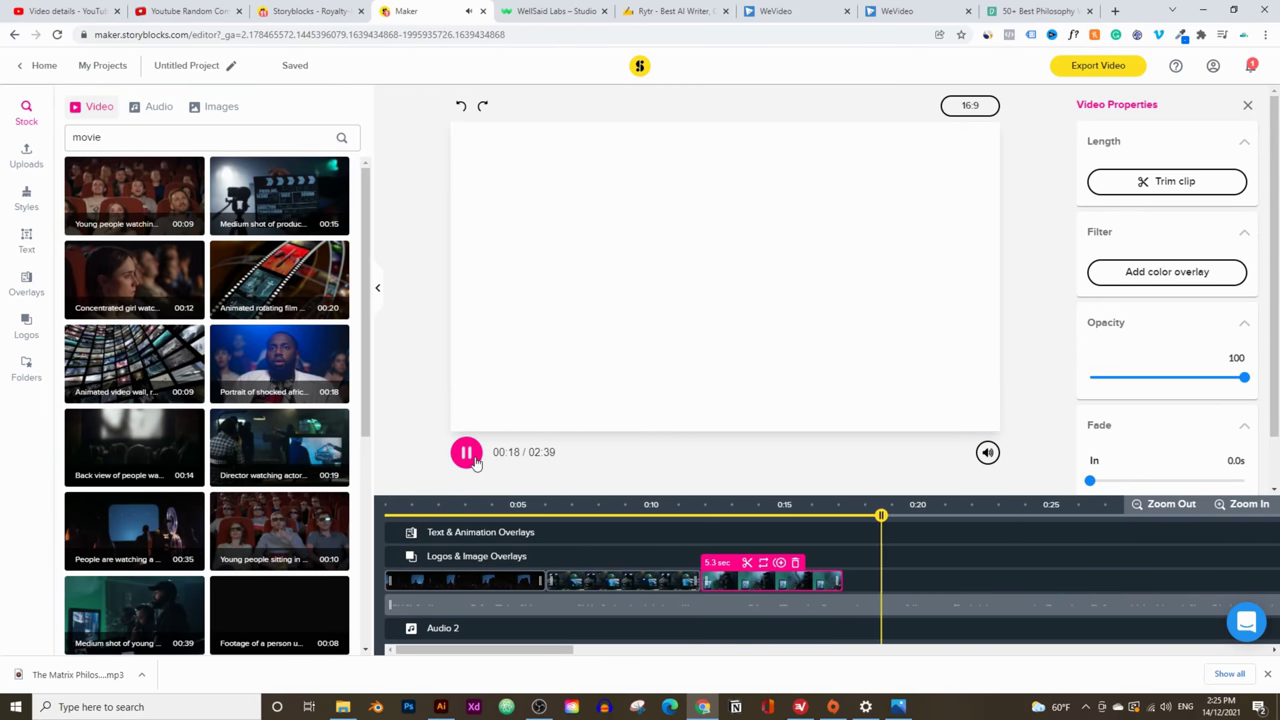
{"action": "left_click", "coordinate": [476, 461]}
{"action": "double_click", "coordinate": [86, 137]}
{"action": "type", "text": "matri"}
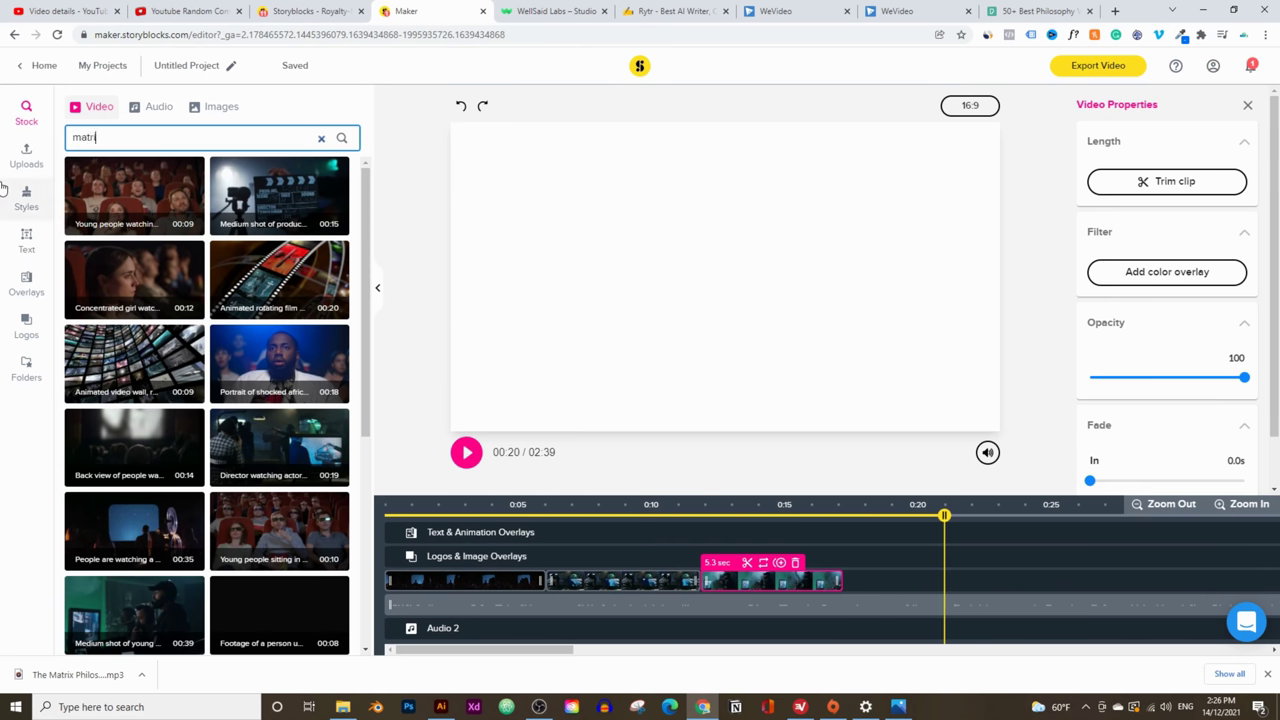
{"action": "type", "text": "x"}
{"action": "key", "text": "Return"}
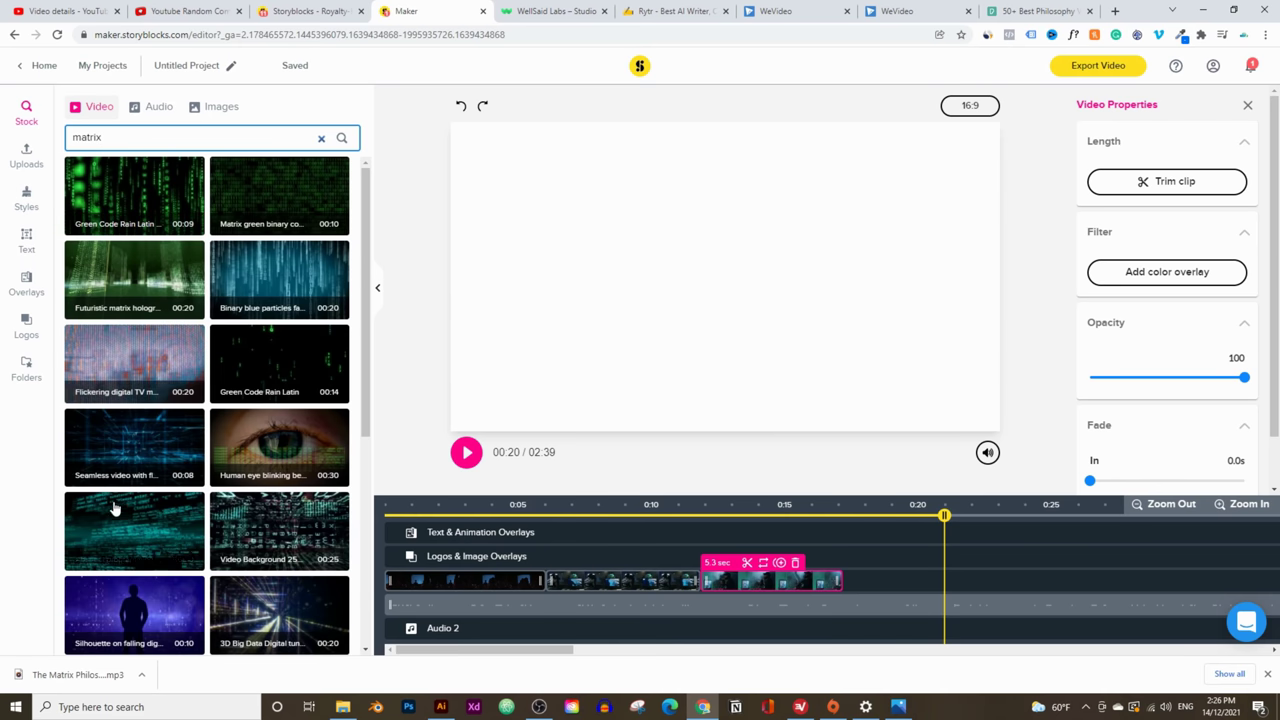
Add the 20-second futuristic matrix hologram clip after the film crew clip and shorten it to end at about 00:24, where the narration calls for it
{"action": "left_click", "coordinate": [140, 291]}
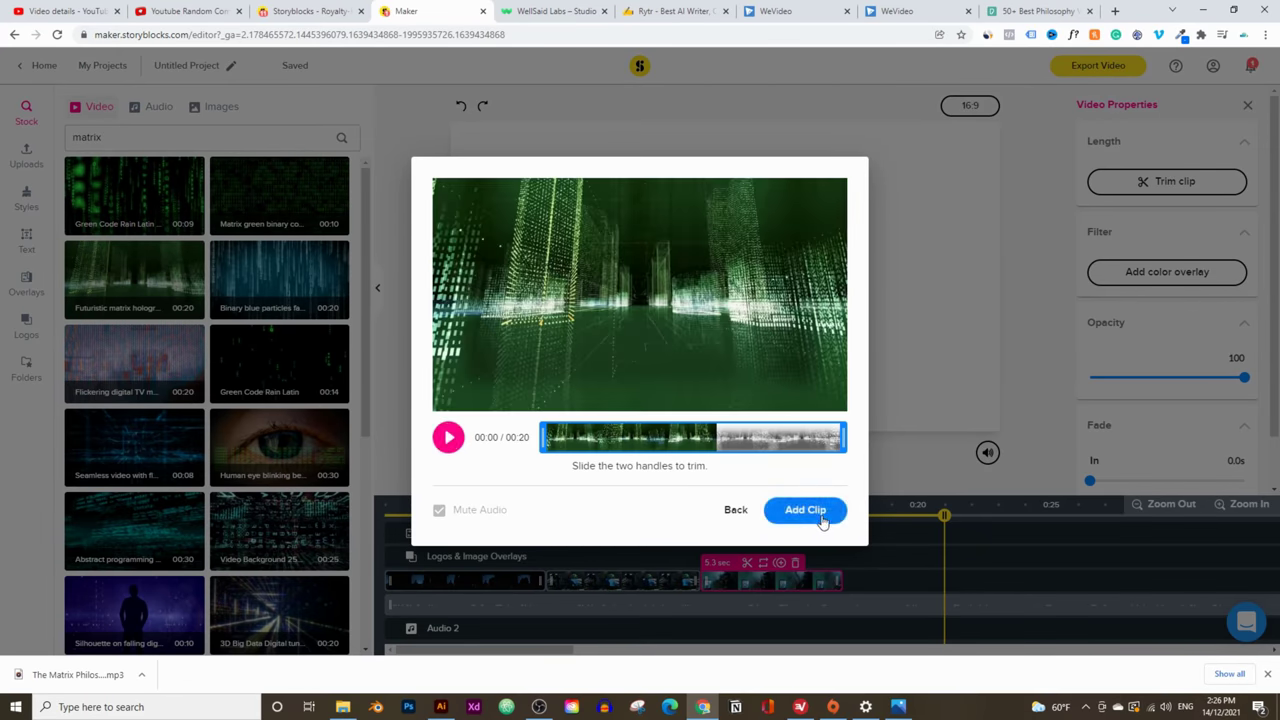
{"action": "left_click", "coordinate": [820, 512]}
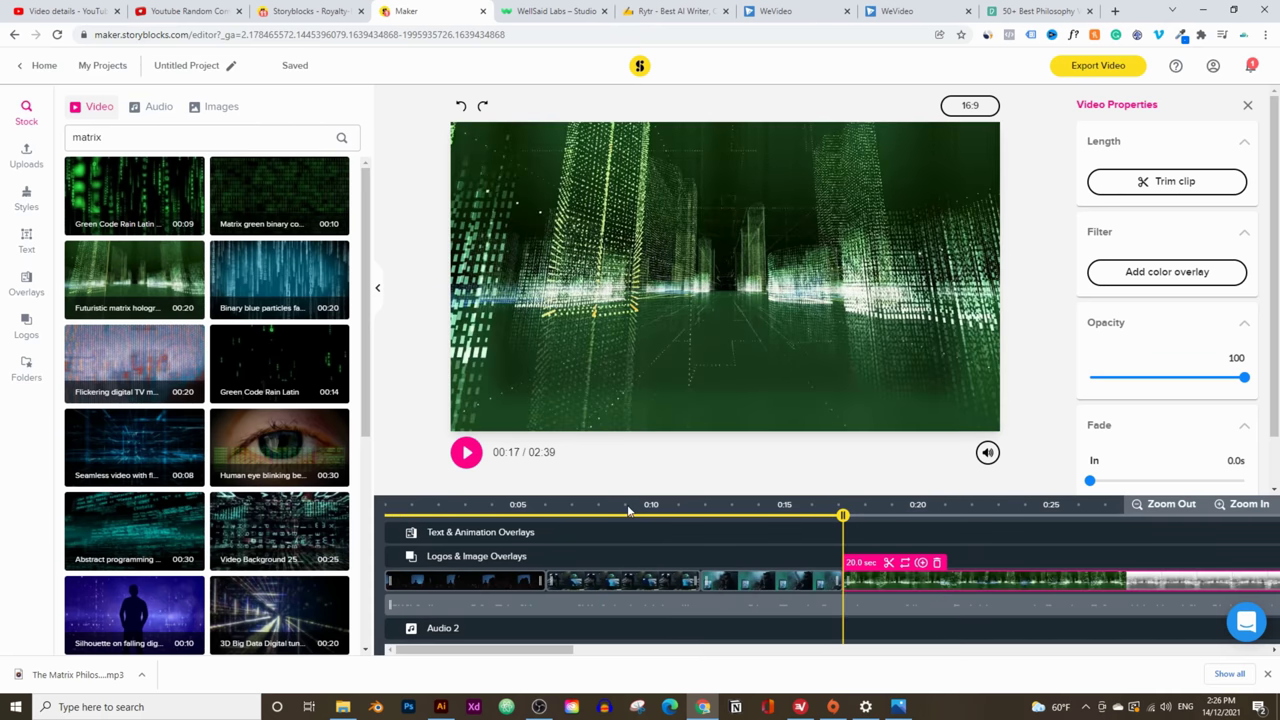
{"action": "left_click", "coordinate": [466, 455]}
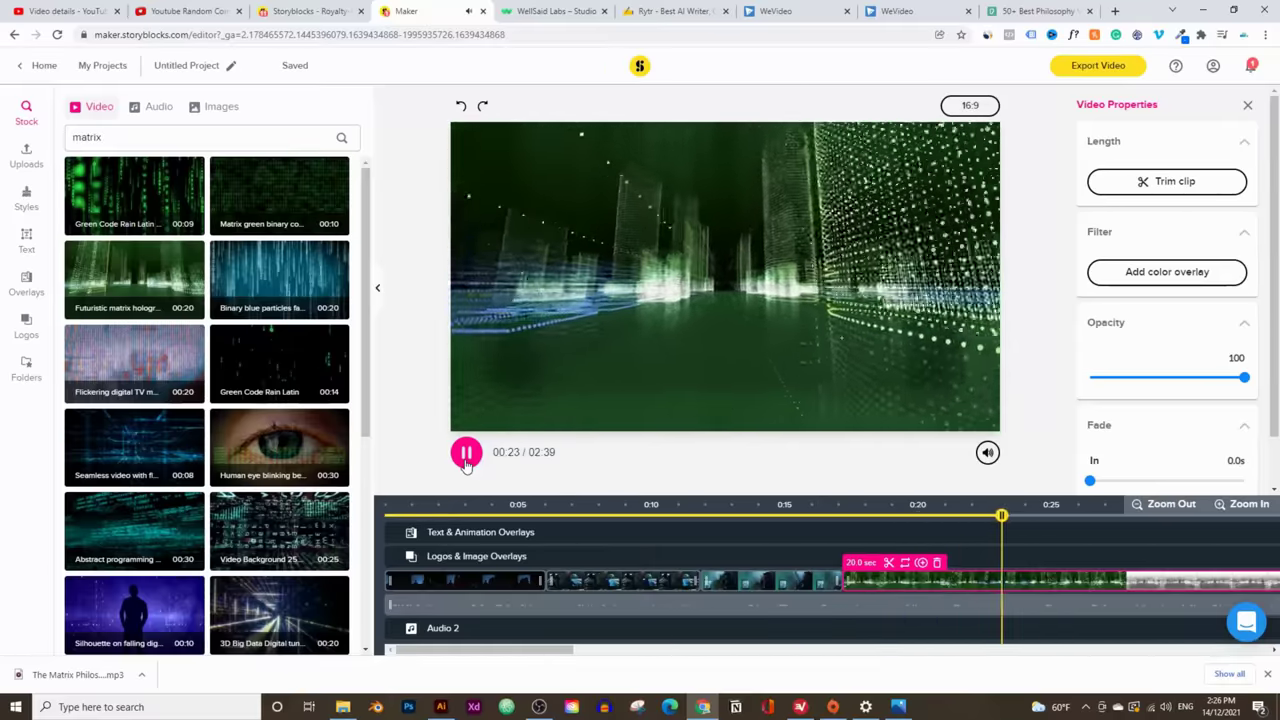
{"action": "left_click", "coordinate": [466, 455]}
{"action": "left_click_drag", "start_coordinate": [519, 652], "coordinate": [615, 652]}
{"action": "left_click_drag", "start_coordinate": [893, 578], "coordinate": [557, 567]}
Add the full 10-second silhouette clip with falling digits after the green matrix clip and play the timeline up to 00:35
{"action": "left_click", "coordinate": [474, 461]}
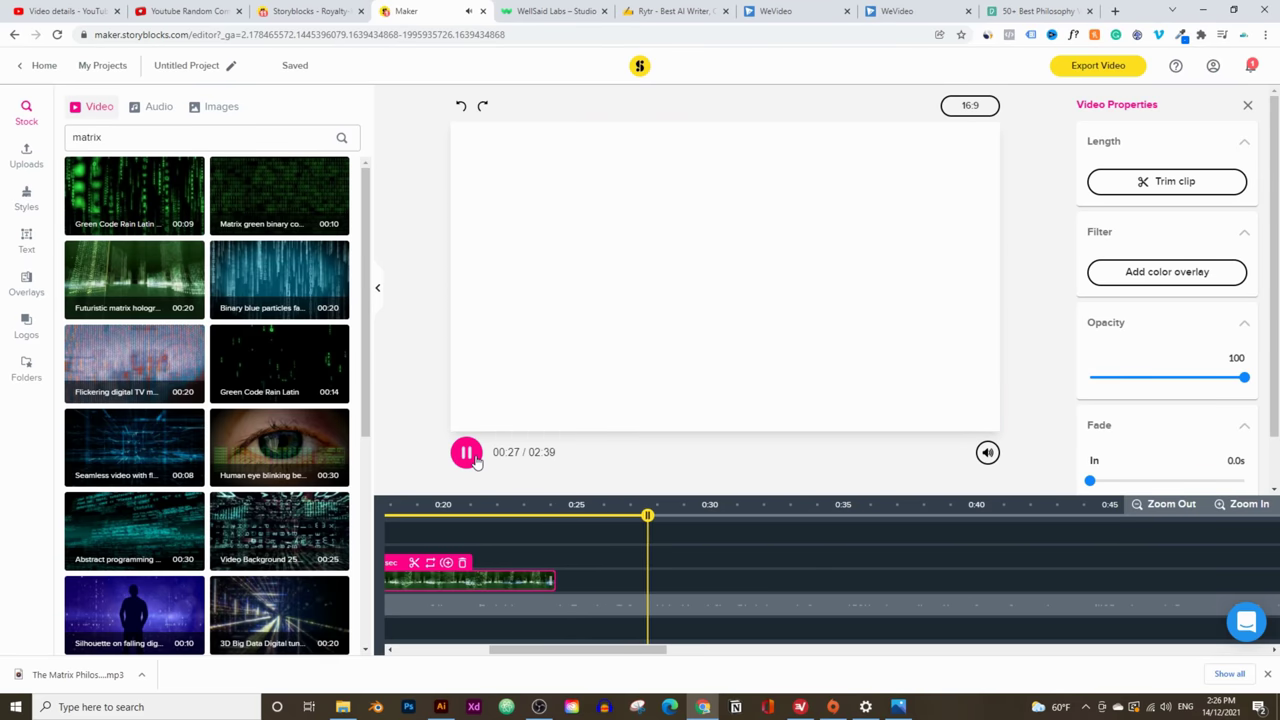
{"action": "left_click", "coordinate": [468, 455]}
{"action": "left_click", "coordinate": [172, 619]}
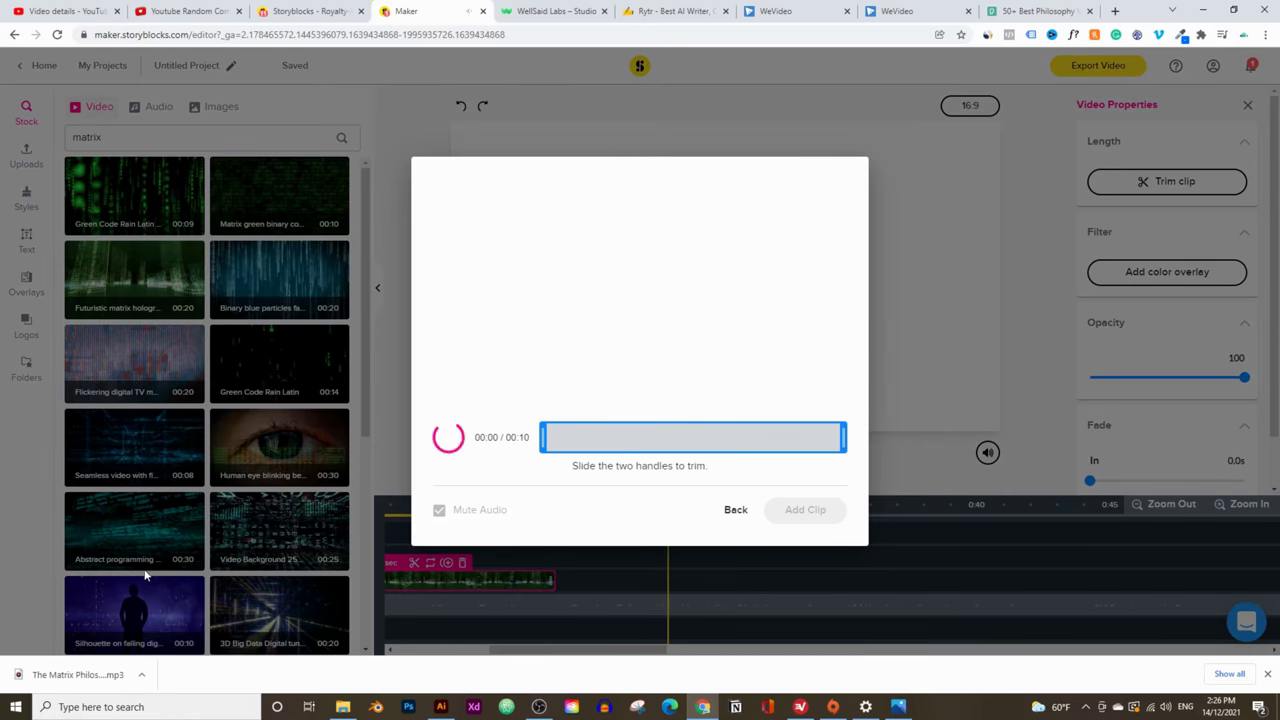
{"action": "left_click", "coordinate": [786, 514]}
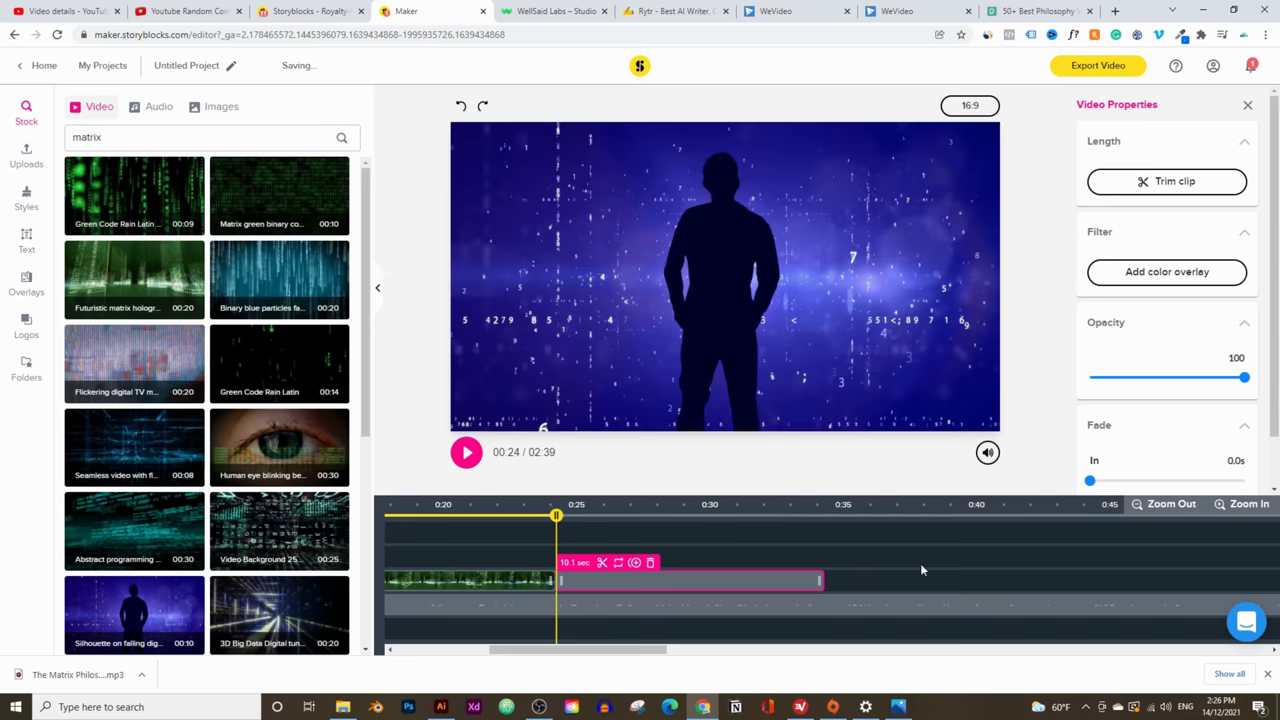
{"action": "left_click", "coordinate": [465, 455]}
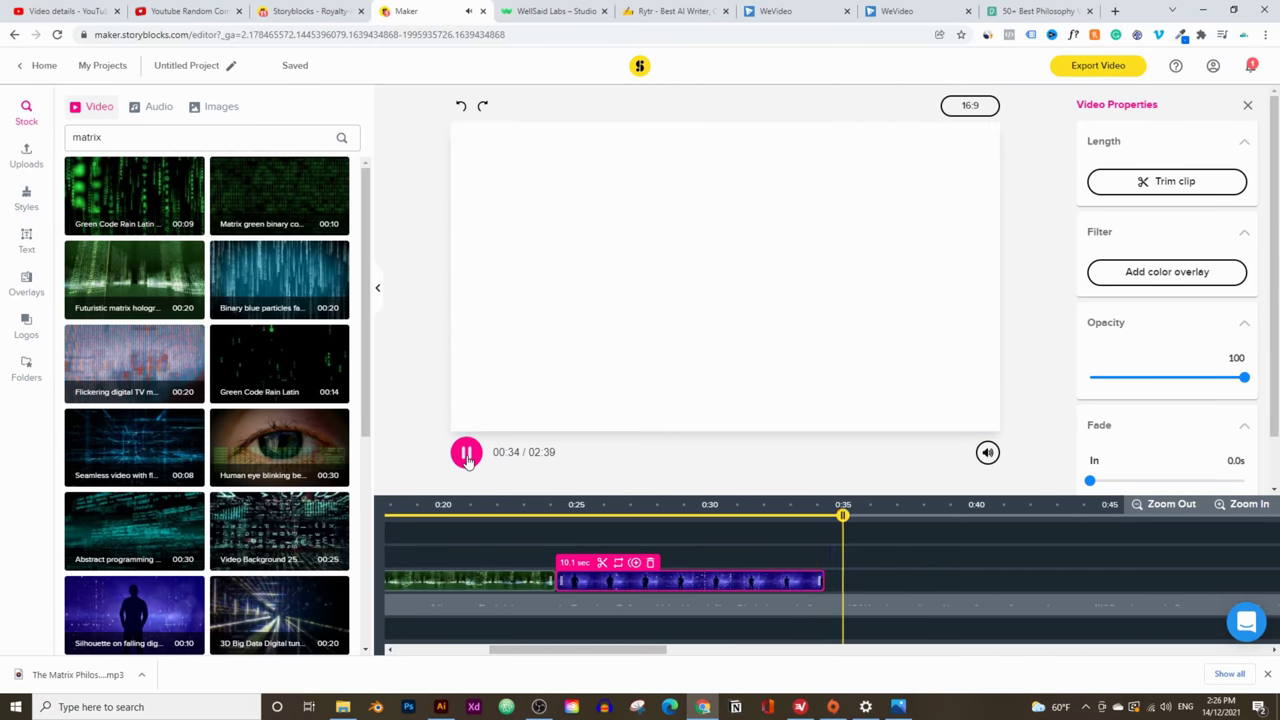
{"action": "left_click", "coordinate": [466, 453]}
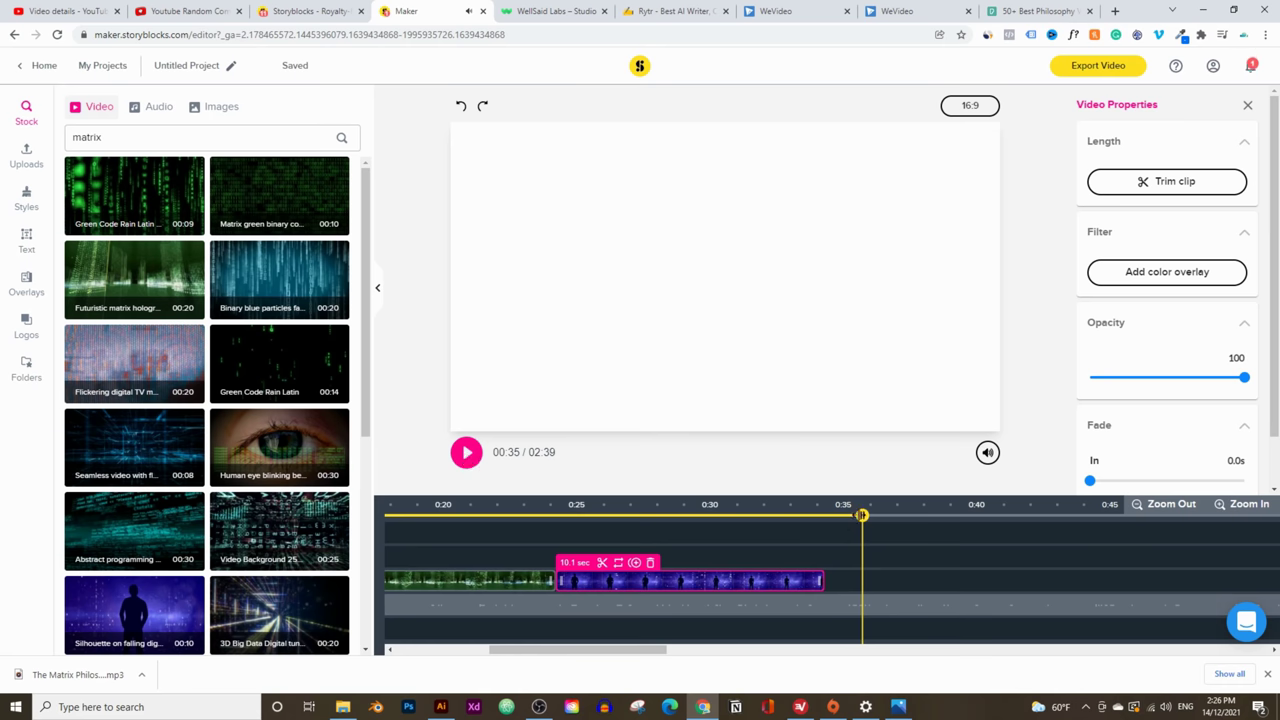
Return the playhead to the start of the timeline and look over the placed clips
{"action": "left_click_drag", "start_coordinate": [860, 516], "coordinate": [300, 480]}
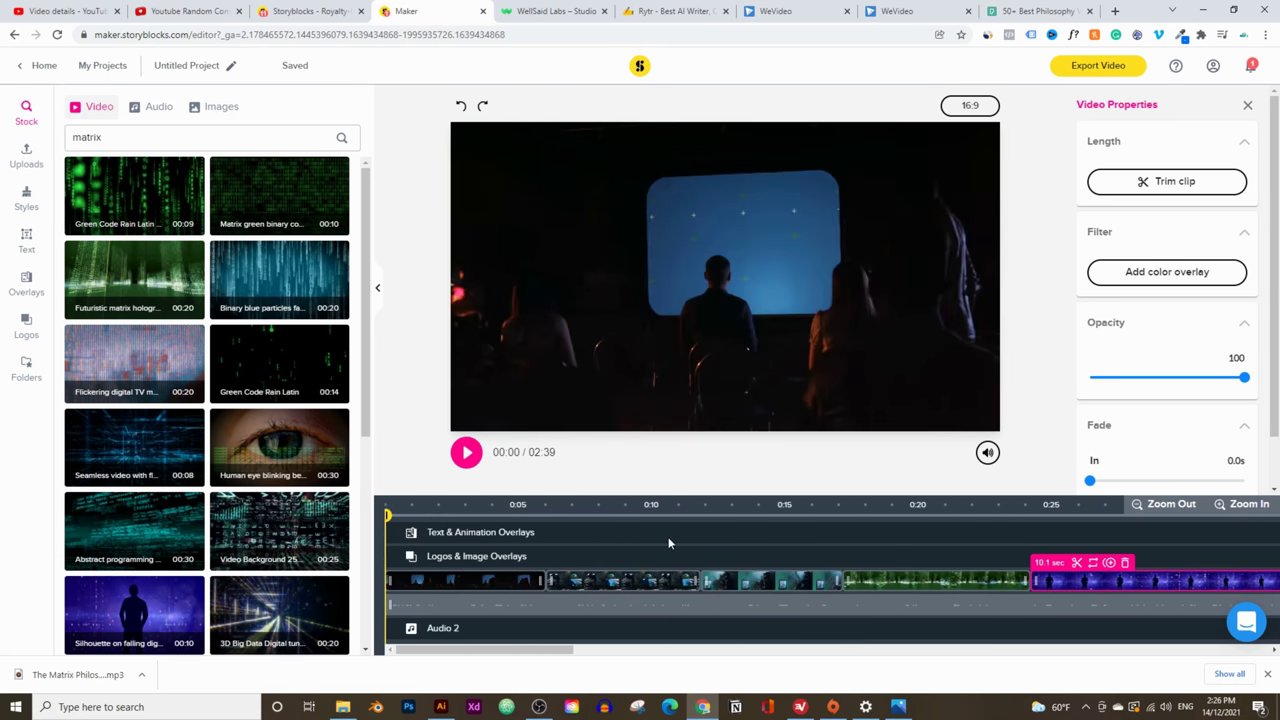
{"action": "left_click_drag", "start_coordinate": [520, 650], "coordinate": [590, 615]}
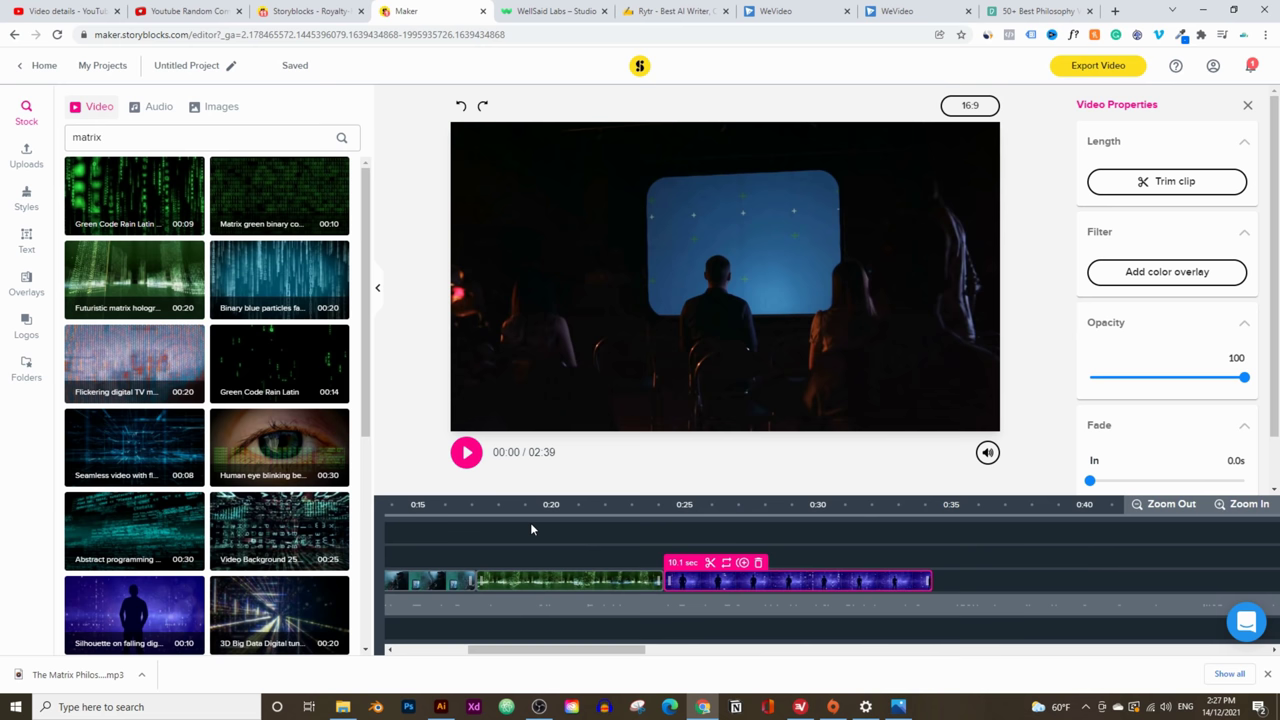
{"action": "left_click_drag", "start_coordinate": [589, 658], "coordinate": [472, 661]}
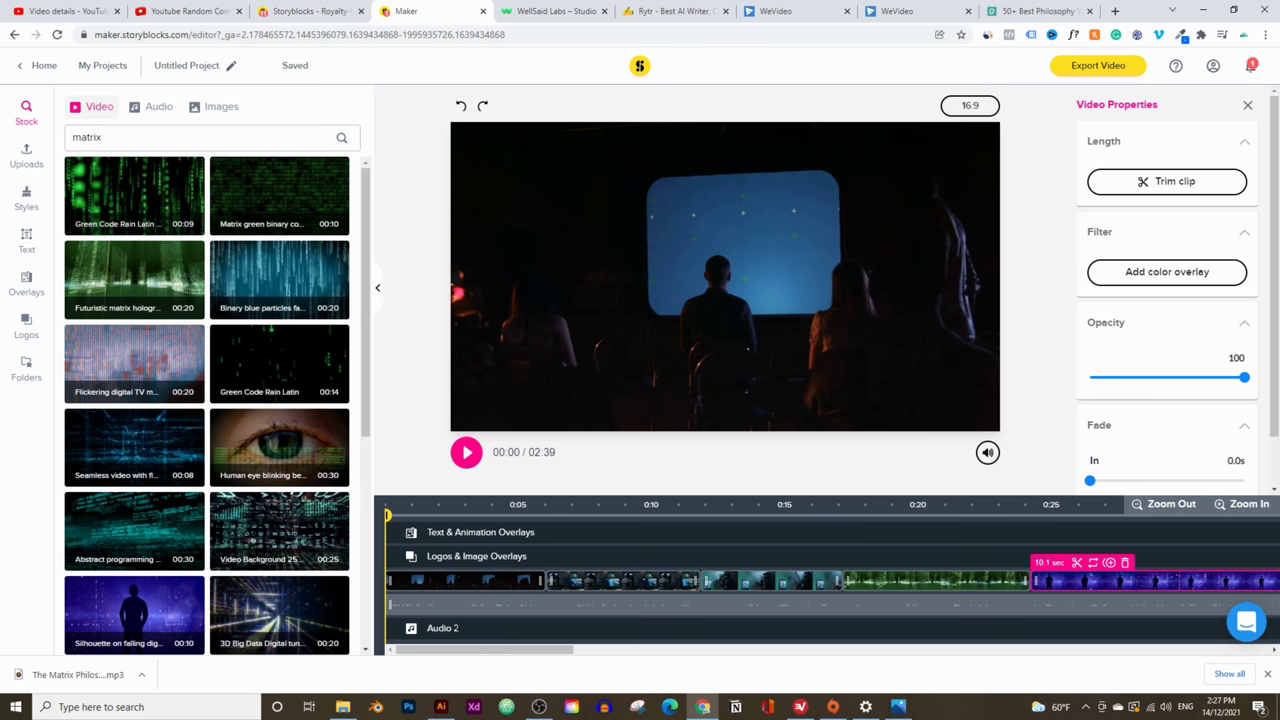
Show the stock audio library and look along the timeline's video and audio tracks
{"action": "left_click", "coordinate": [158, 107]}
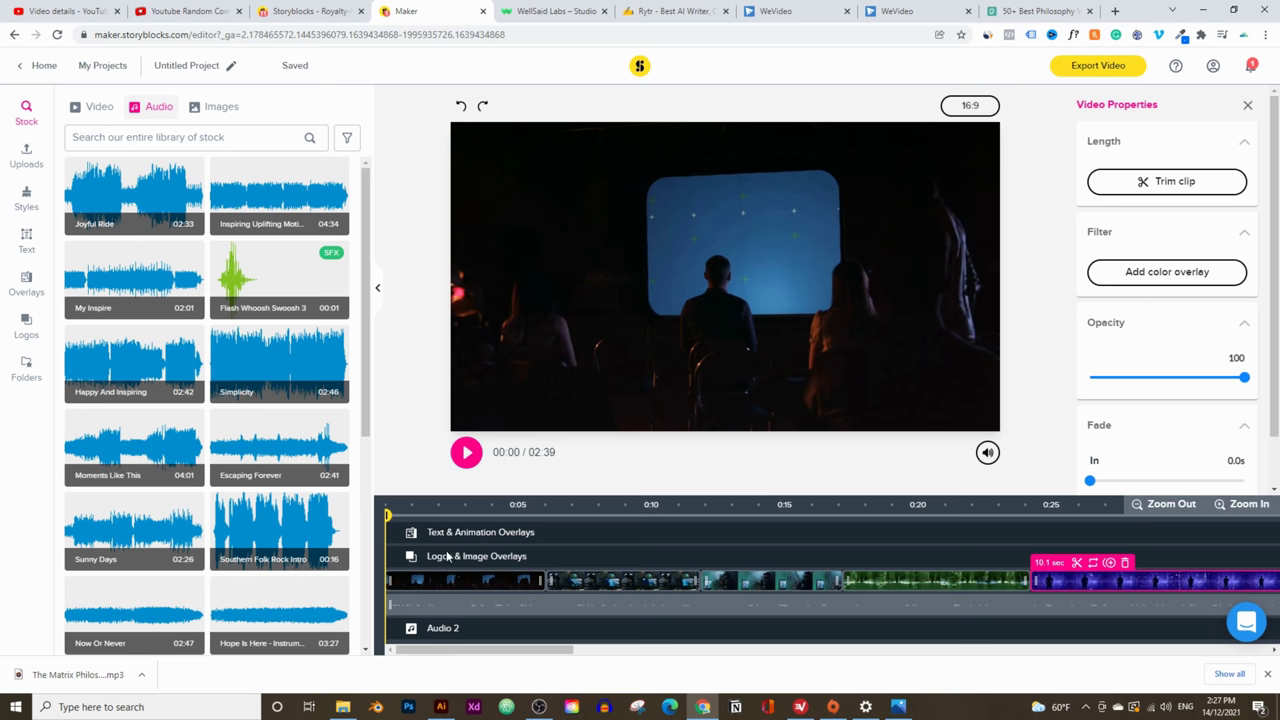
{"action": "mouse_move", "coordinate": [526, 651]}
{"action": "left_mouse_down"}
{"action": "mouse_move", "coordinate": [585, 655]}
{"action": "mouse_move", "coordinate": [522, 652]}
{"action": "left_mouse_up"}
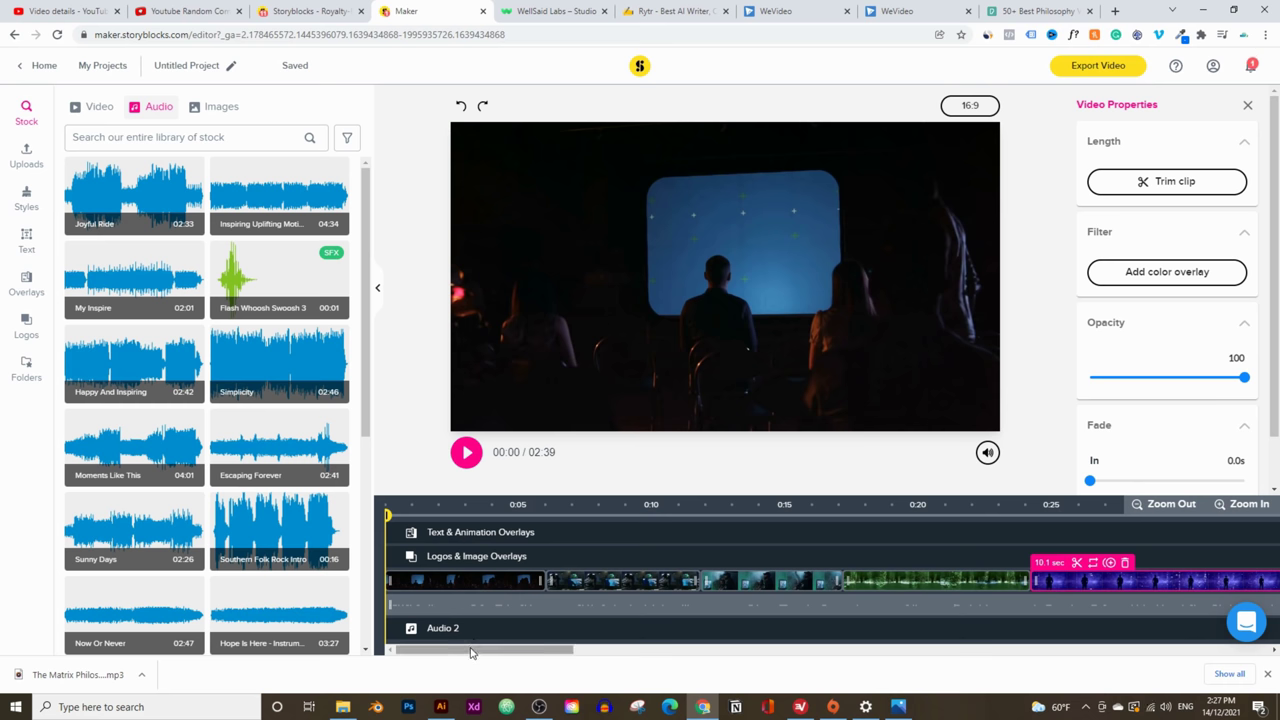
{"action": "left_click", "coordinate": [770, 652]}
{"action": "left_click_drag", "start_coordinate": [770, 652], "coordinate": [470, 584]}
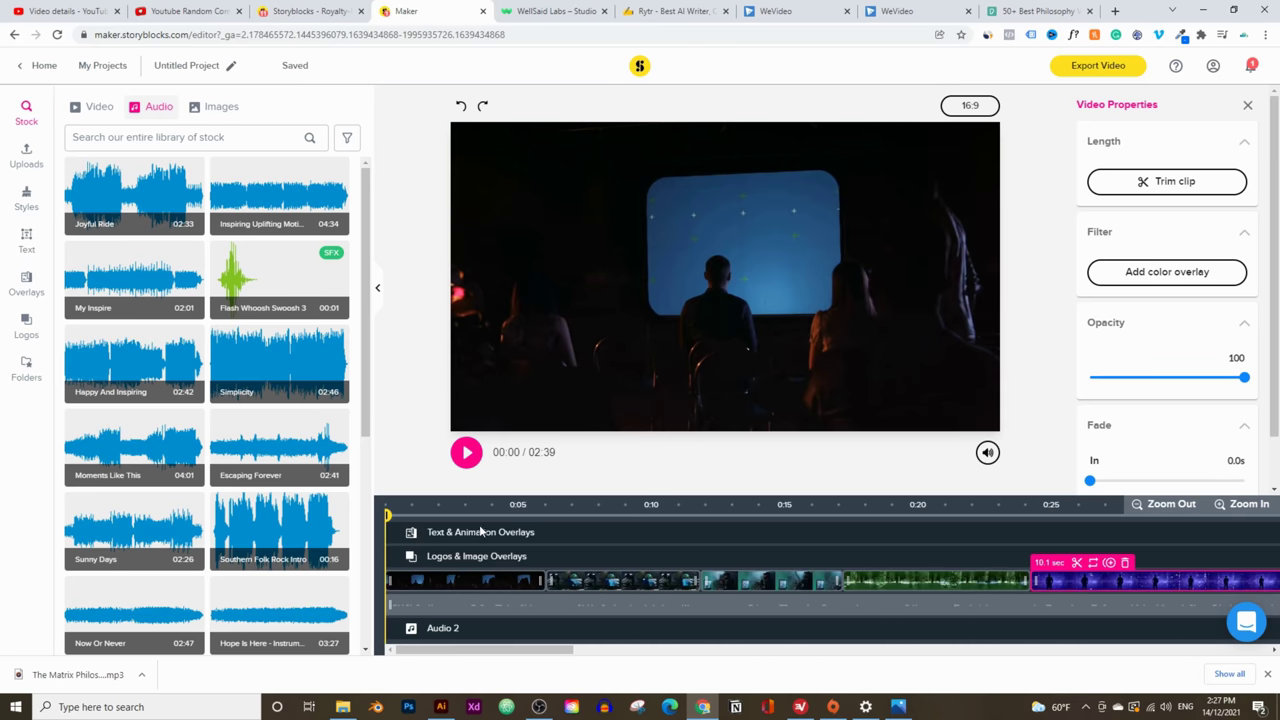
{"action": "left_click_drag", "start_coordinate": [497, 651], "coordinate": [548, 650]}
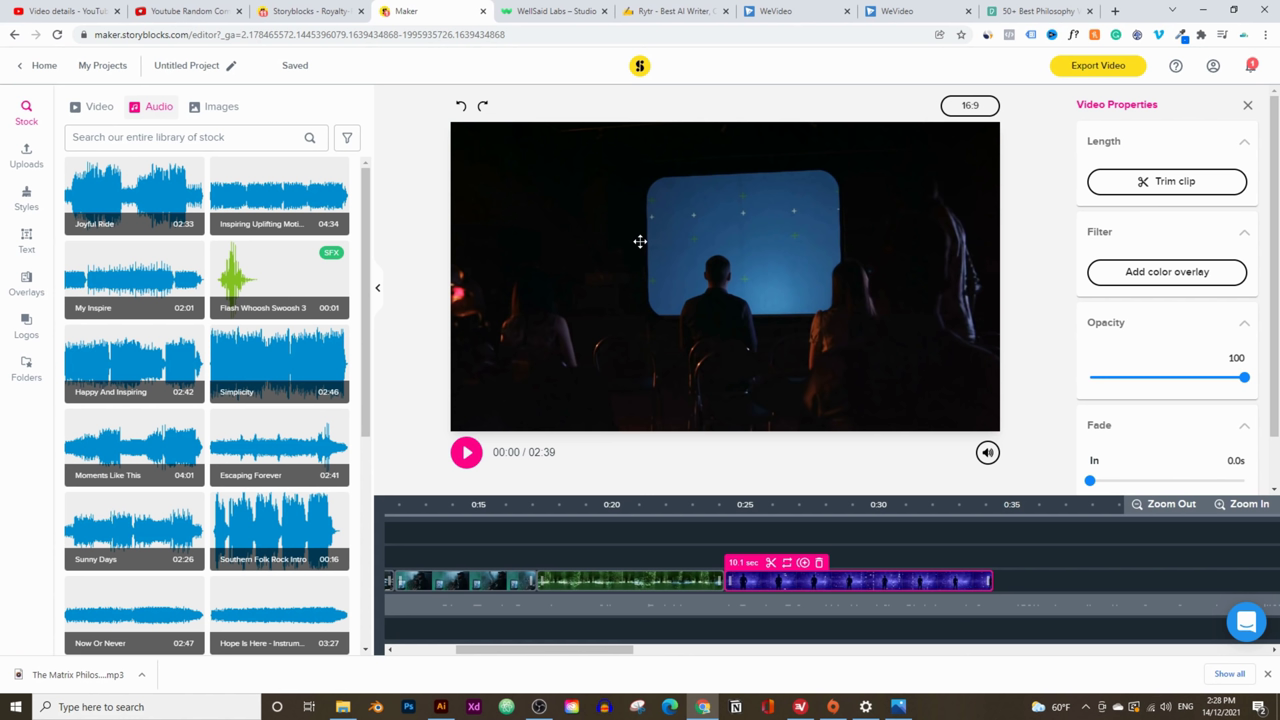
Switch to Rytr and look over the script "The Philosophy of The Matrix Movie, Explained."
{"action": "left_click", "coordinate": [652, 20]}
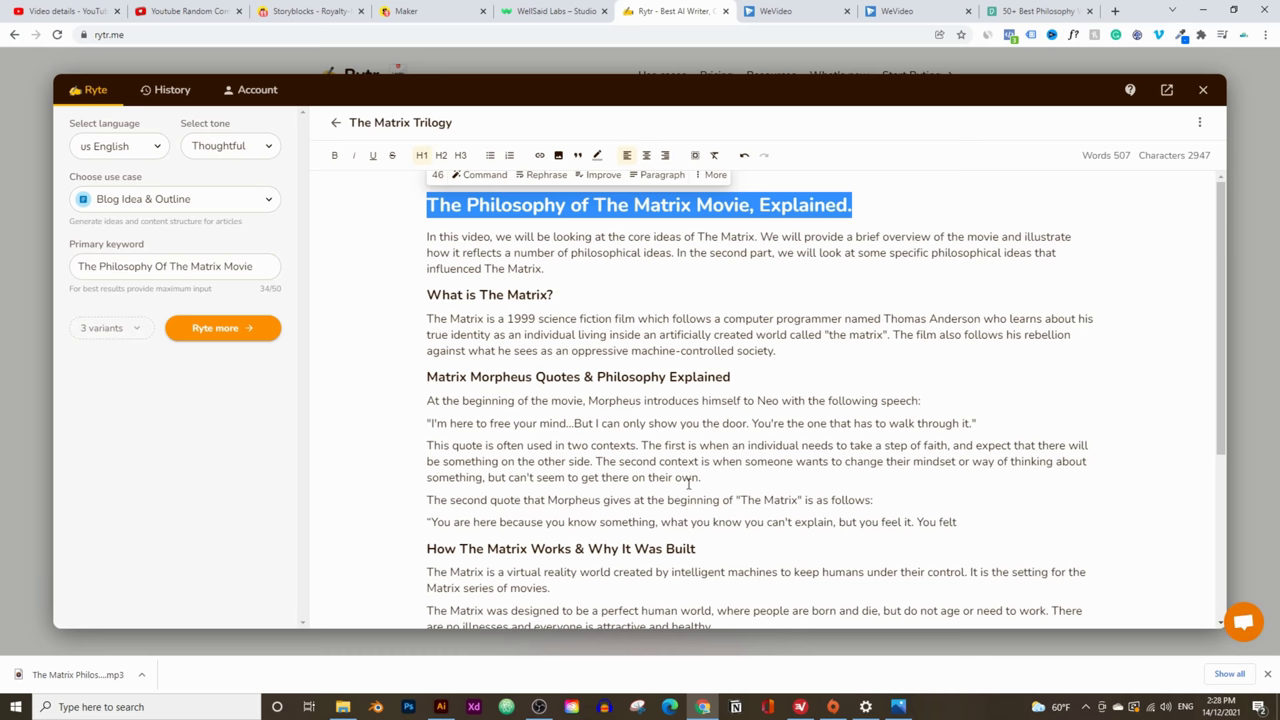
{"action": "scroll", "coordinate": [627, 415], "scroll_direction": "down", "scroll_amount": 3}
{"action": "scroll", "coordinate": [704, 516], "scroll_direction": "up", "scroll_amount": 3}
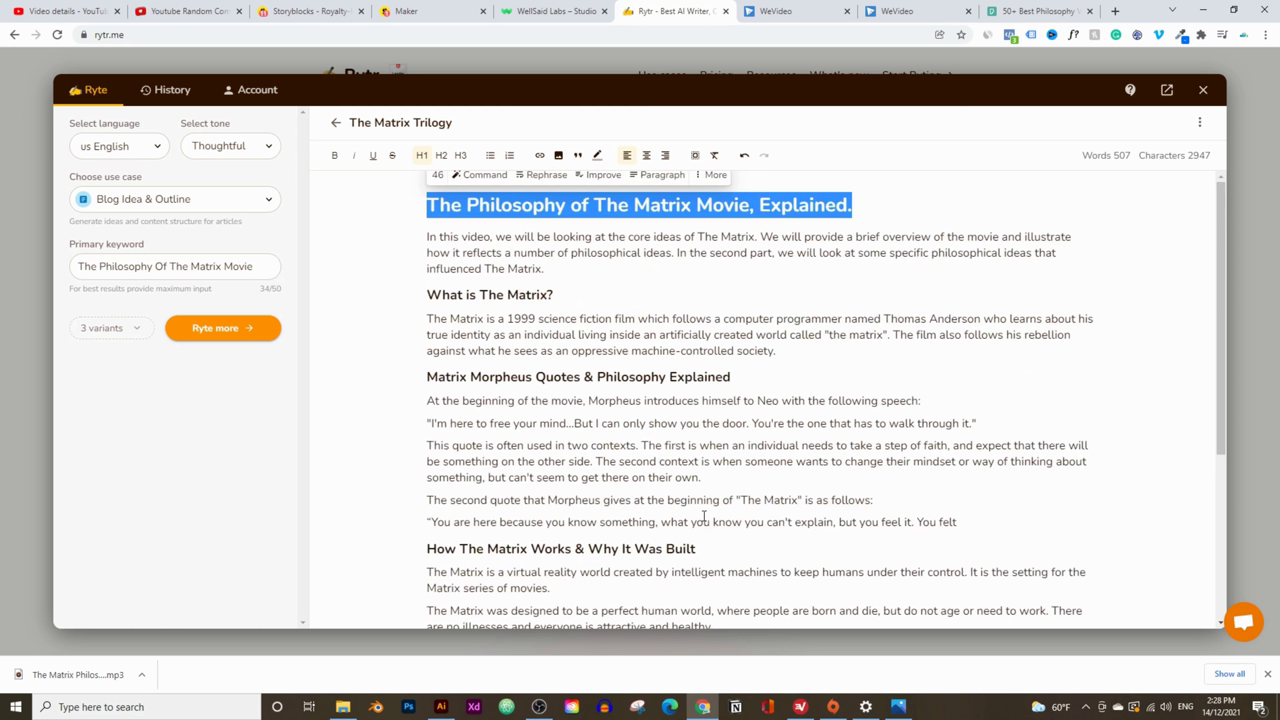